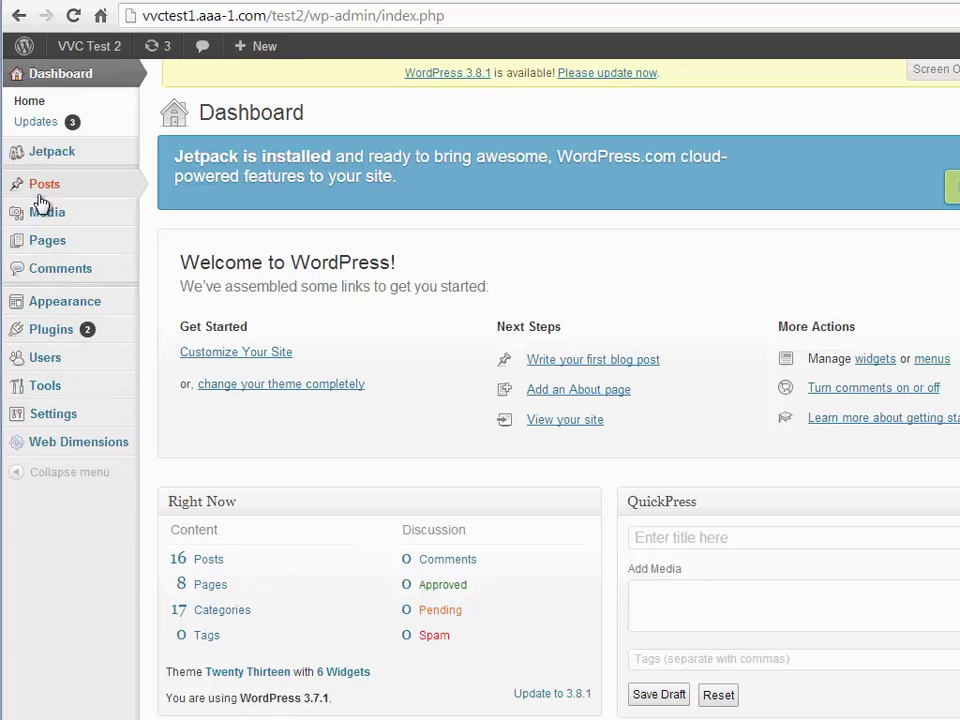
# Review the site's installed themes, its list of pages and the dashboard widgets before updating
pyautogui.click(77, 306)
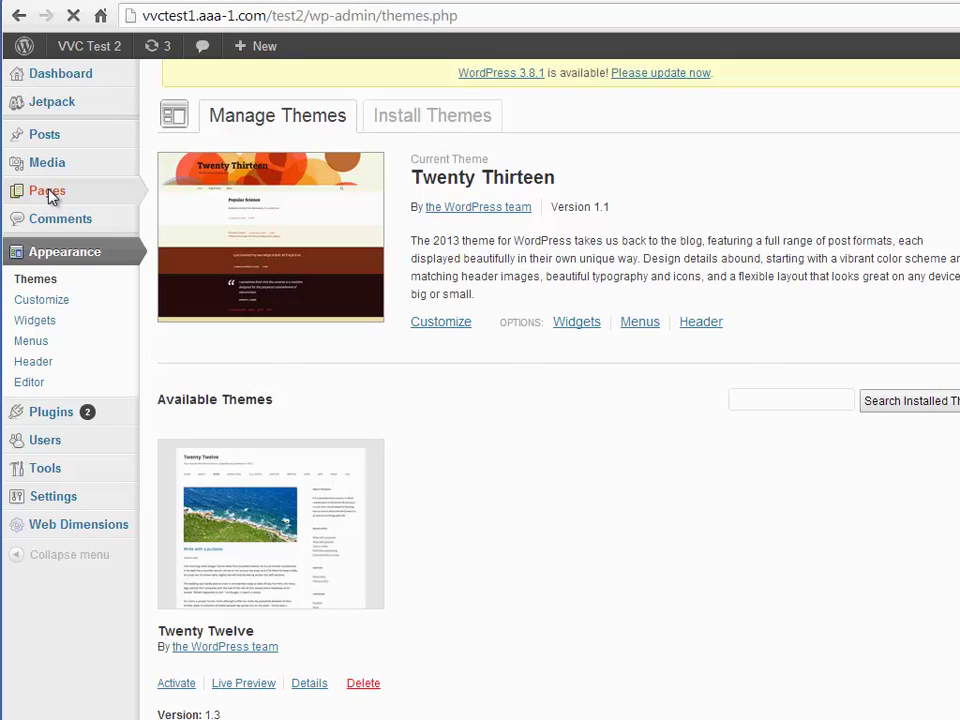
pyautogui.click(48, 192)
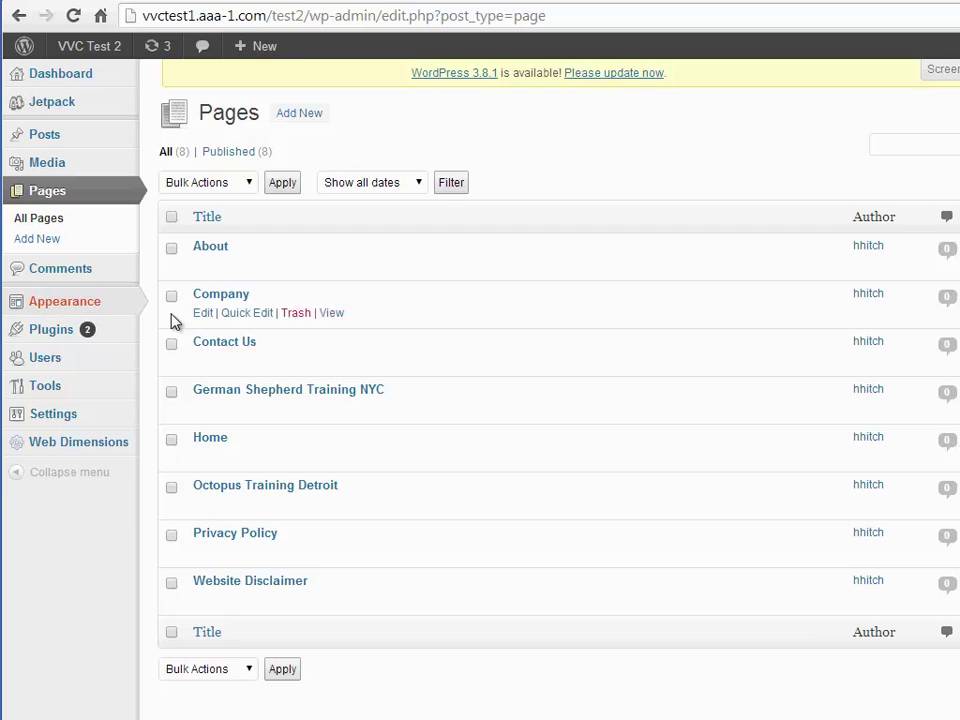
pyautogui.click(45, 311)
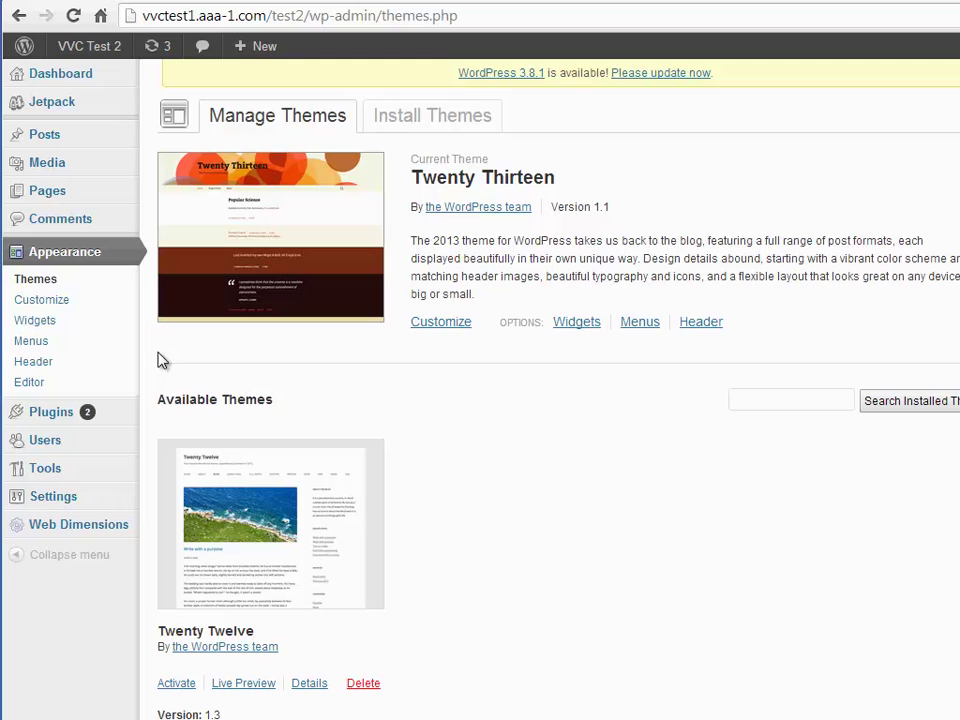
pyautogui.click(66, 80)
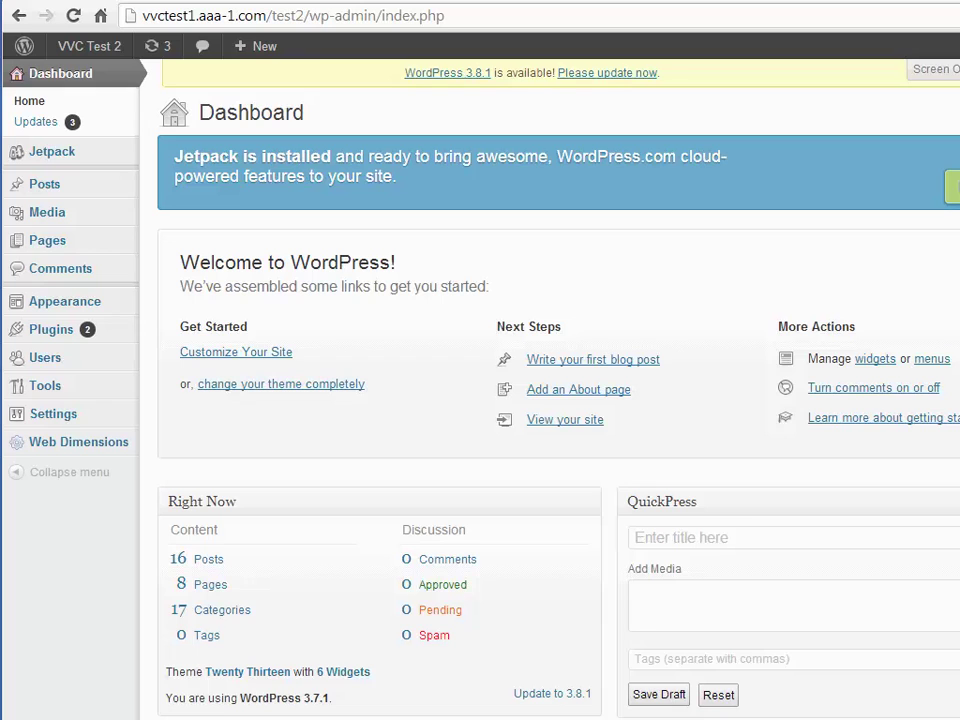
pyautogui.scroll(-3, 456, 107)
pyautogui.scroll(-4, 480, 400)
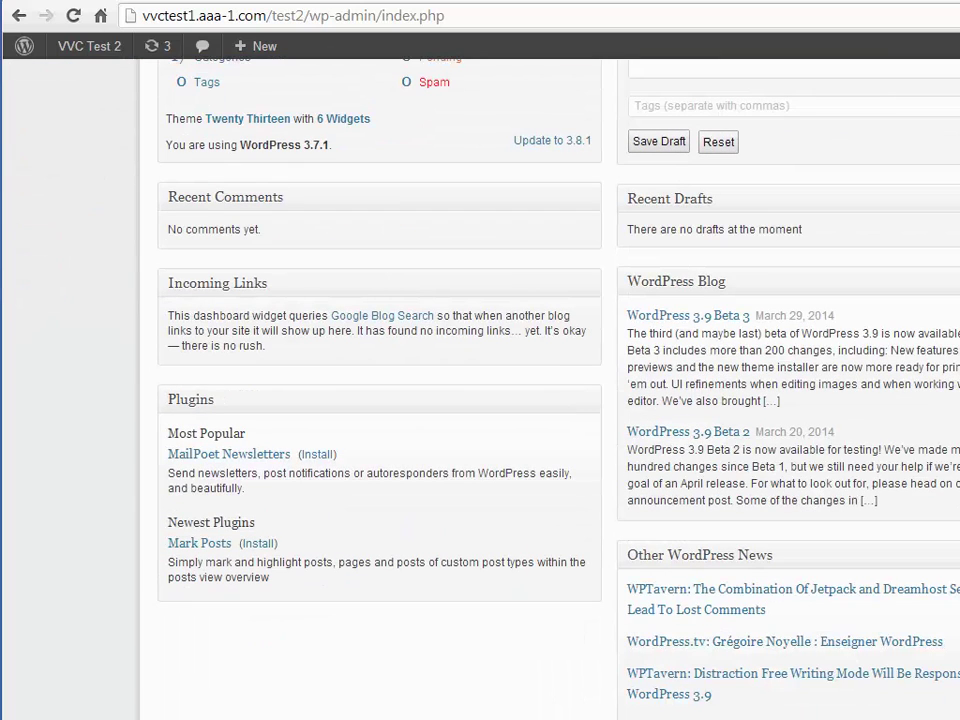
pyautogui.scroll(7, 480, 380)
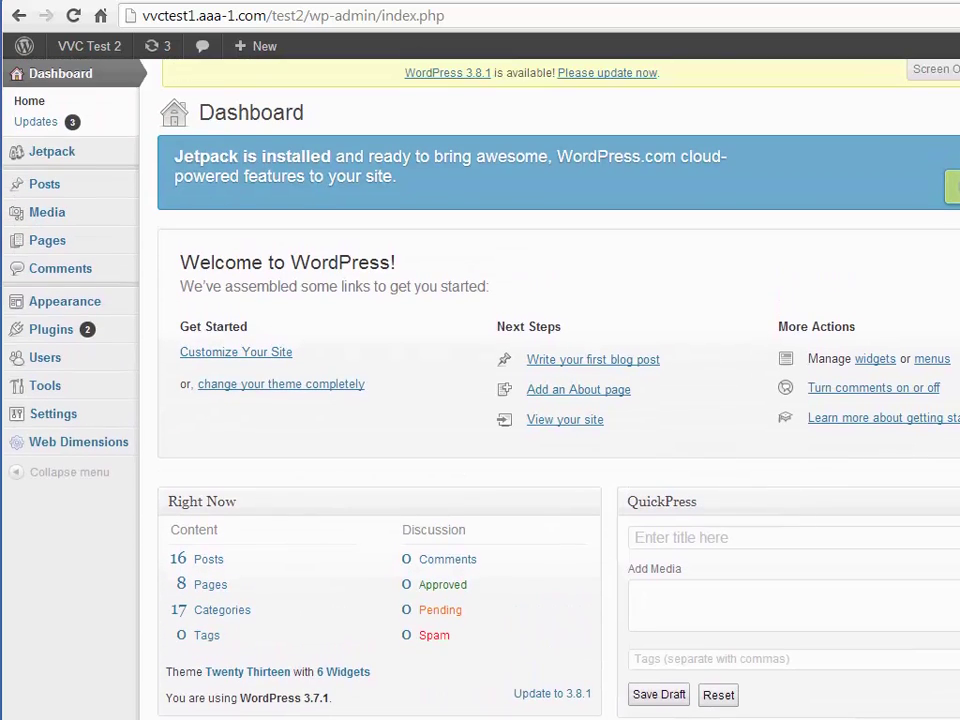
# Update WordPress to version 3.8.1 and open the site's installed themes
pyautogui.click(592, 74)
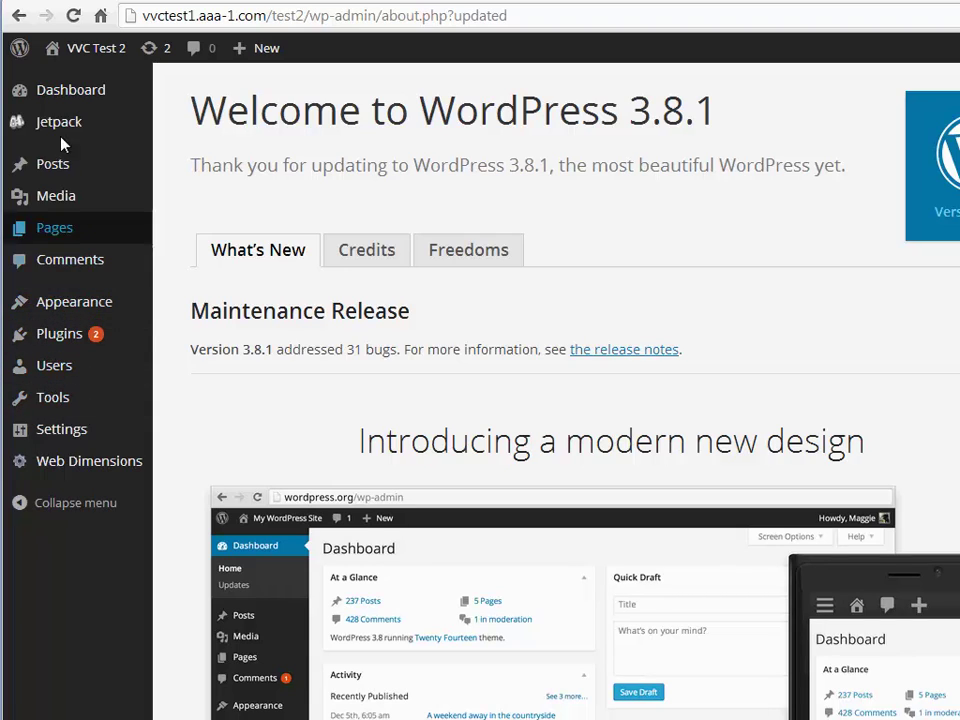
pyautogui.click(74, 304)
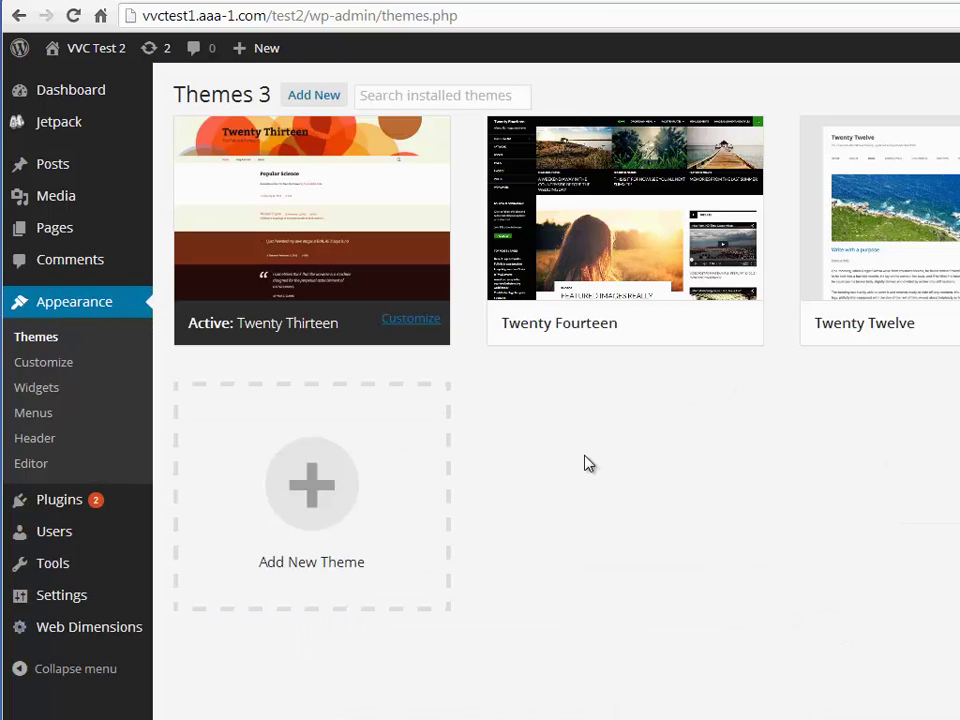
# Switch to the hosting File Manager and open wp-config.php from public_html/vvctest1aaa1/test2 in the code editor
pyautogui.click(630, 3)
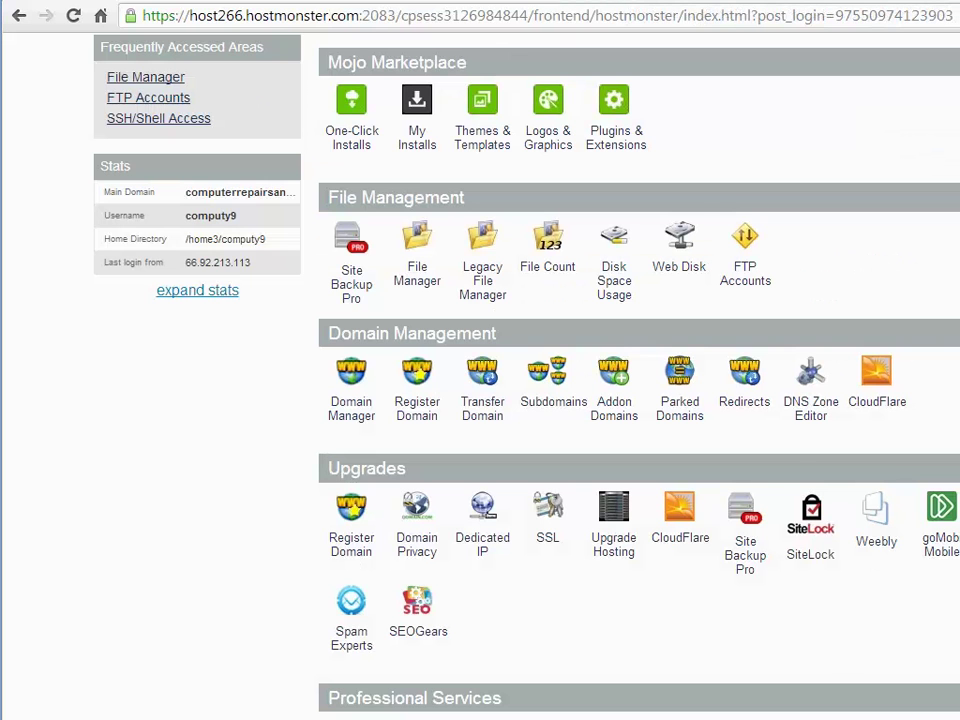
pyautogui.click(416, 277)
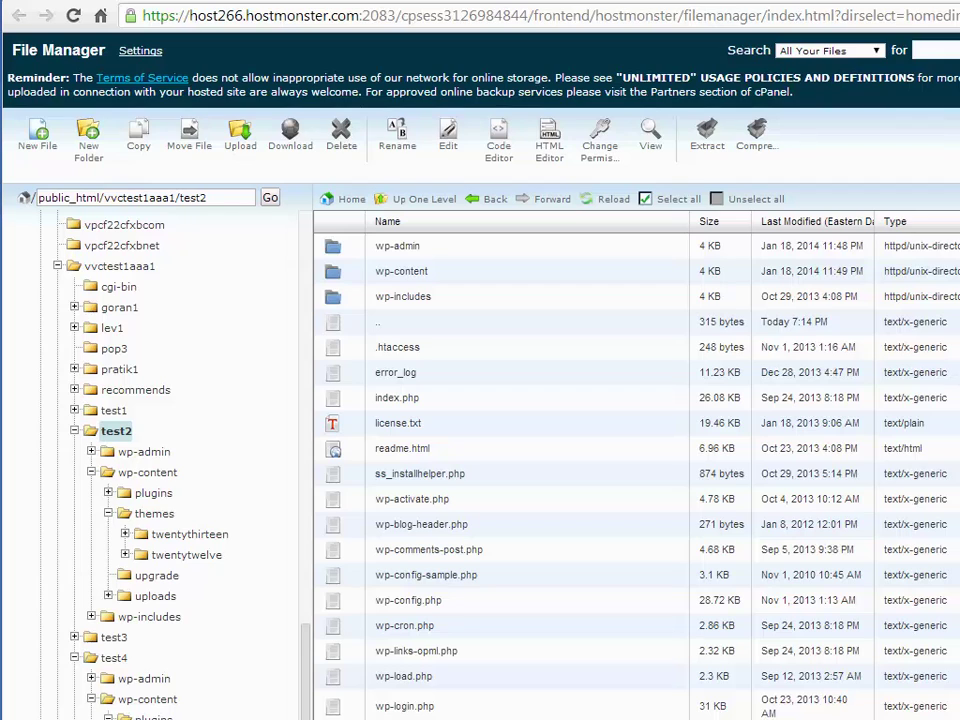
pyautogui.click(115, 431)
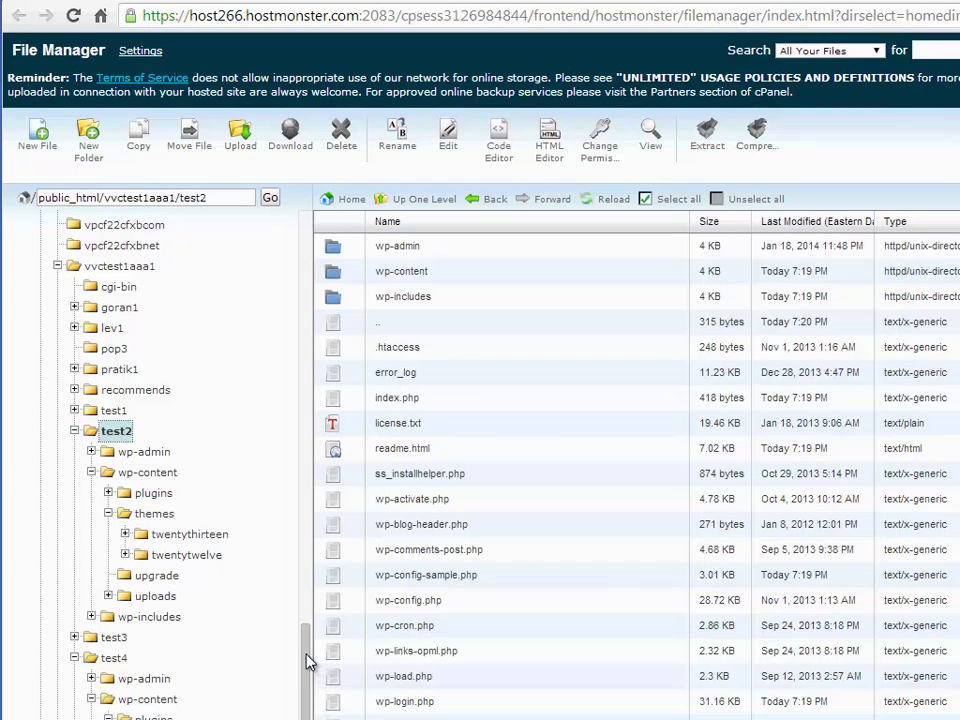
pyautogui.moveTo(306, 664); pyautogui.dragTo(306, 677)
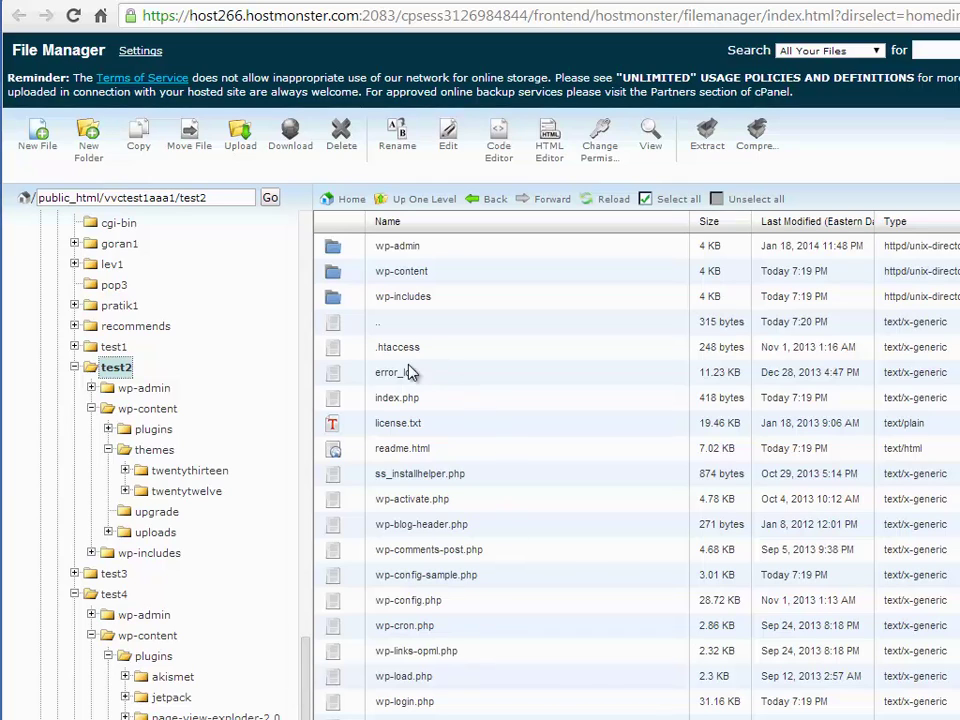
pyautogui.click(338, 606)
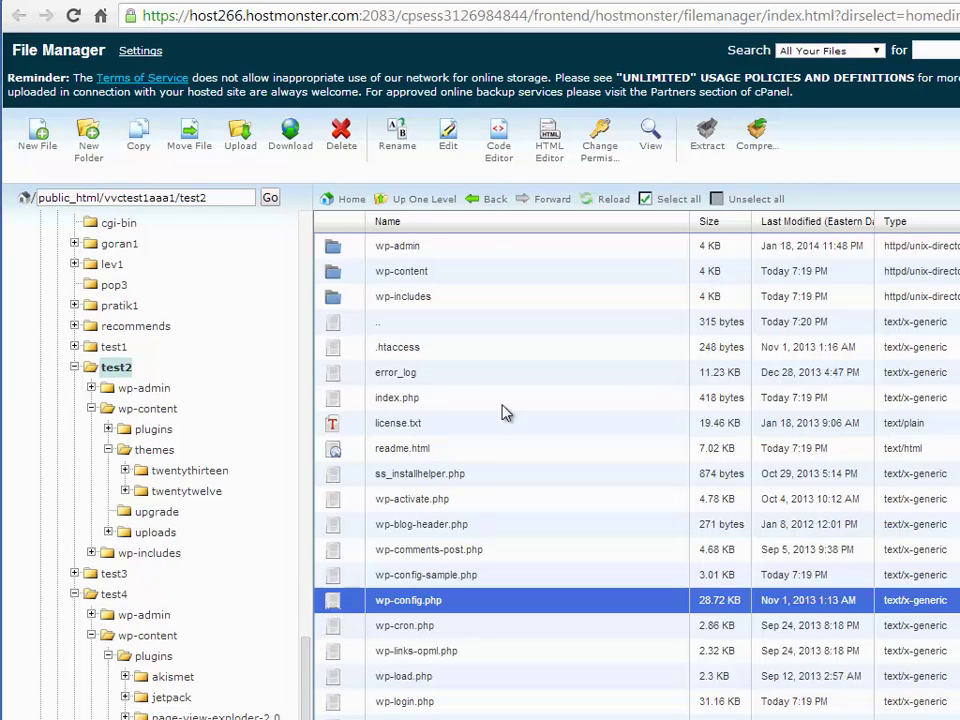
pyautogui.click(499, 152)
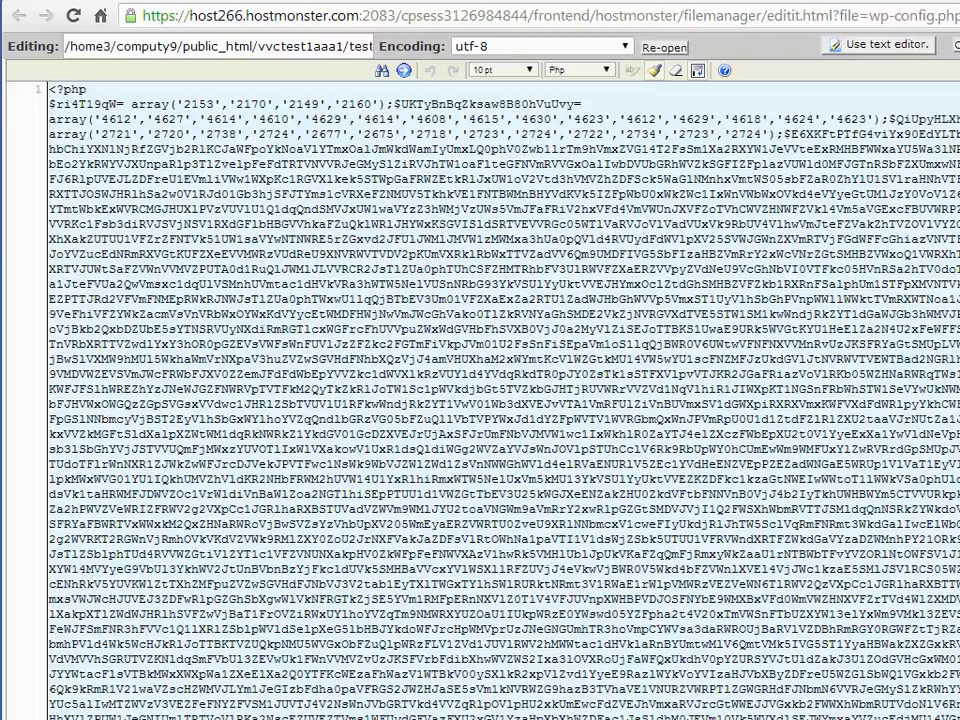
# Examine wp-config.php from the encoded block at its start through the database settings and authentication keys
pyautogui.scroll(-15, 500, 400)
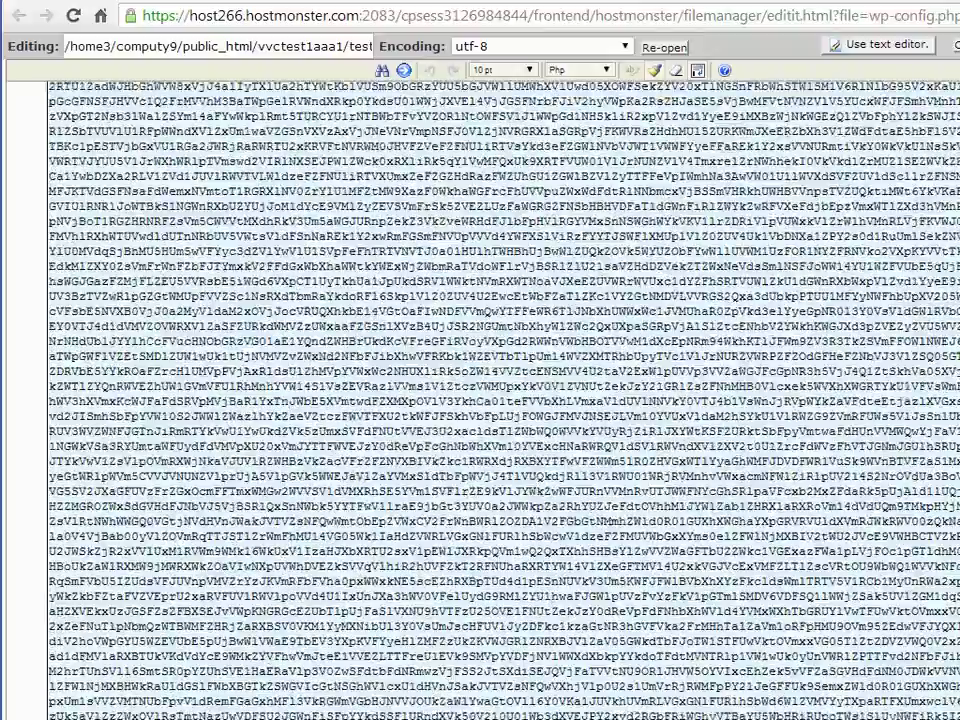
pyautogui.scroll(20, 480, 390)
pyautogui.scroll(-6, 480, 390)
pyautogui.scroll(6, 480, 390)
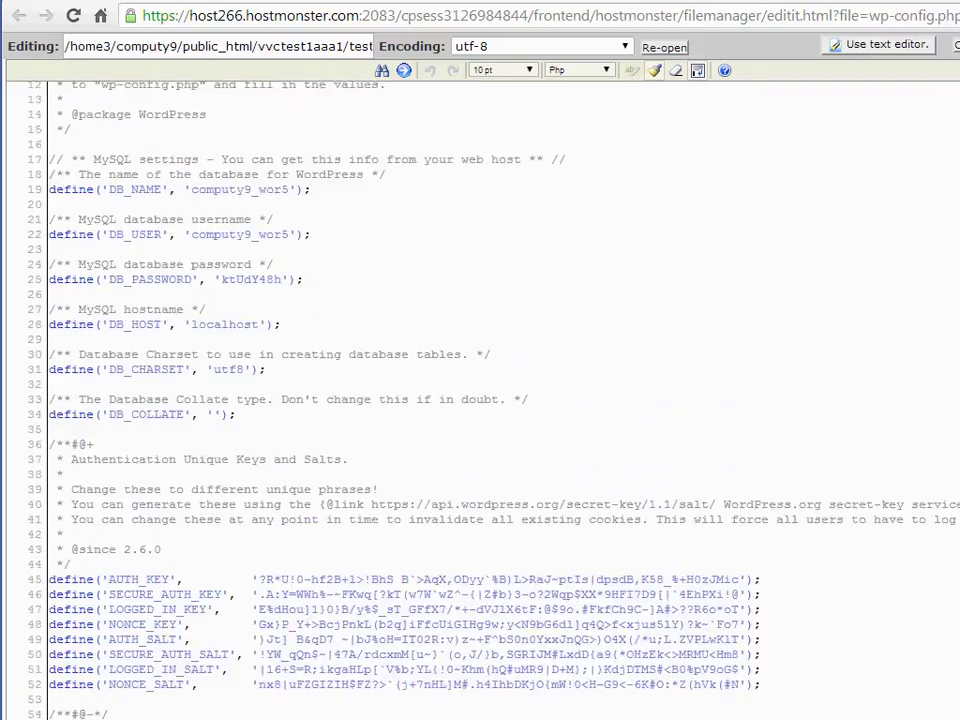
pyautogui.scroll(-2, 257, 246)
pyautogui.click(157, 192)
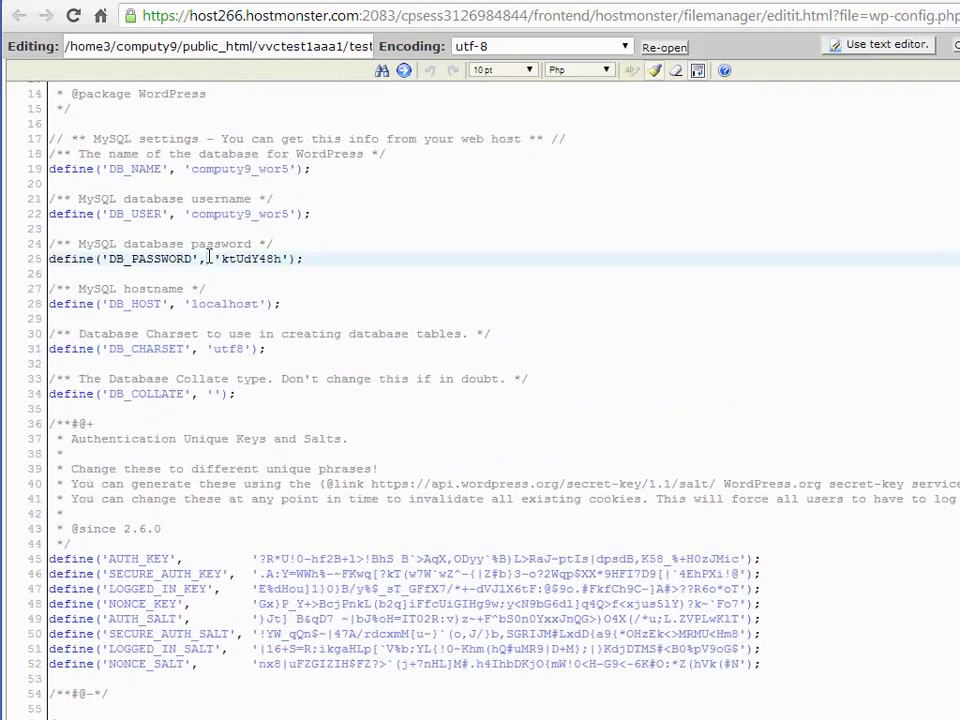
pyautogui.scroll(2, 408, 234)
pyautogui.scroll(15, 500, 390)
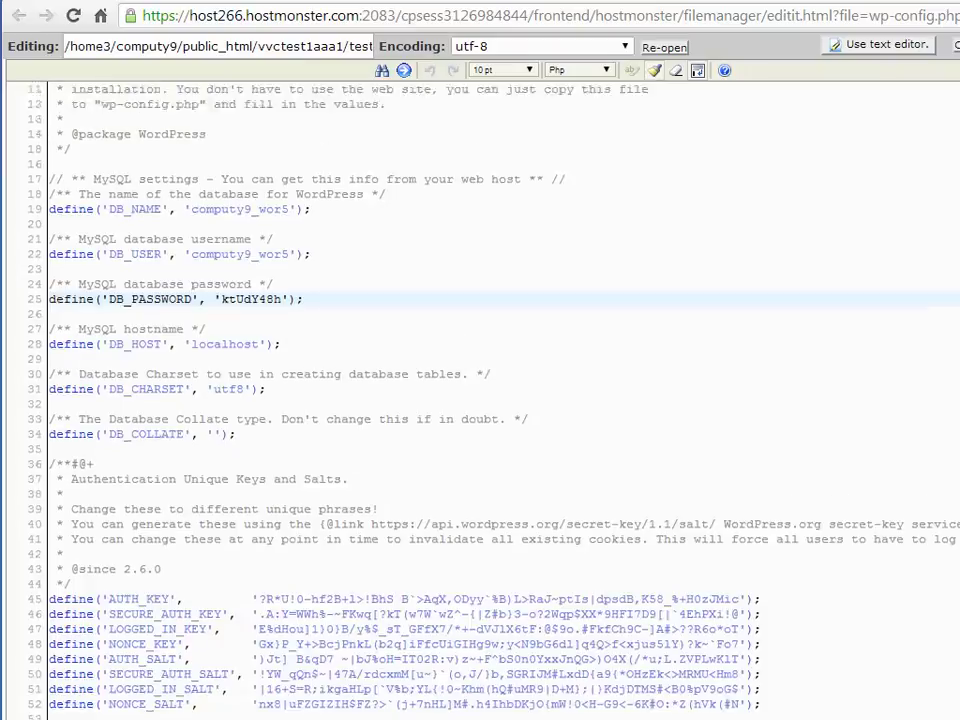
pyautogui.scroll(-6, 480, 390)
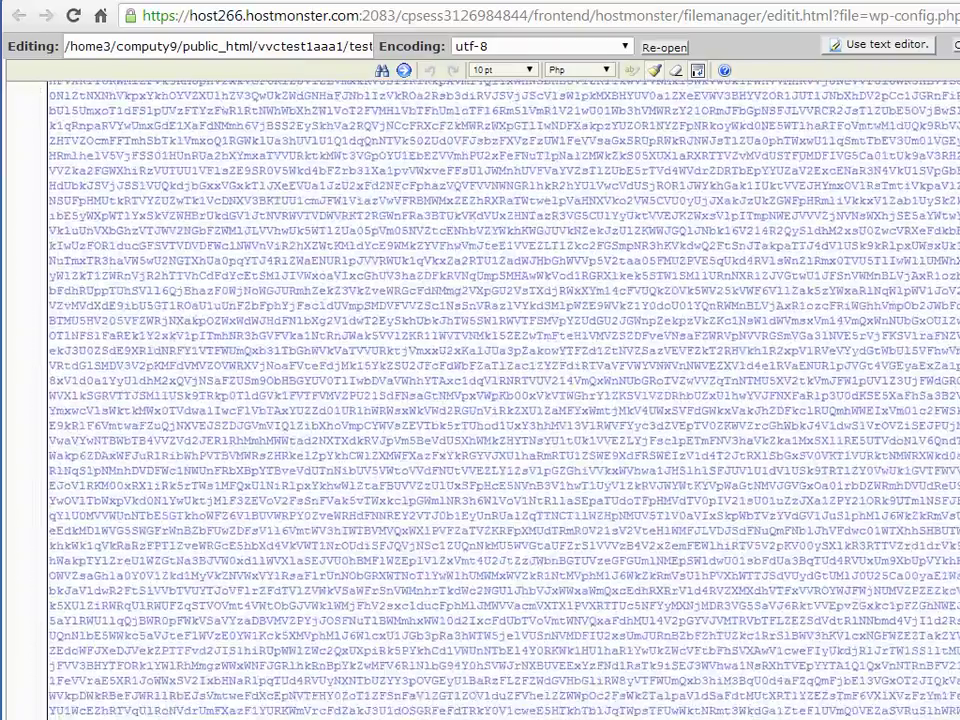
pyautogui.scroll(2, 480, 390)
pyautogui.scroll(10, 480, 390)
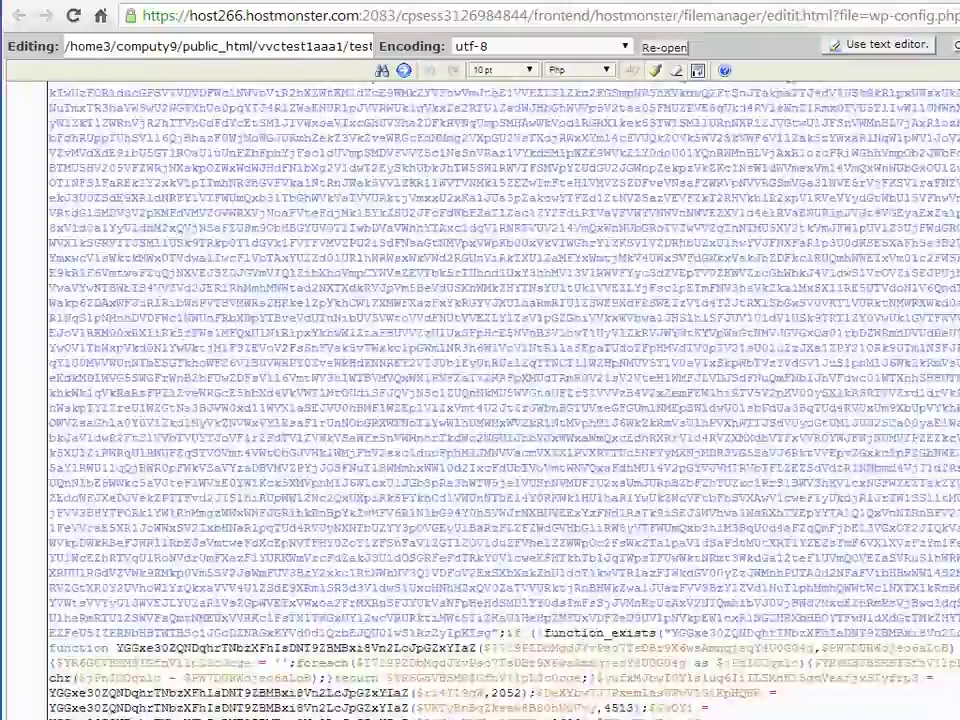
pyautogui.scroll(10, 500, 400)
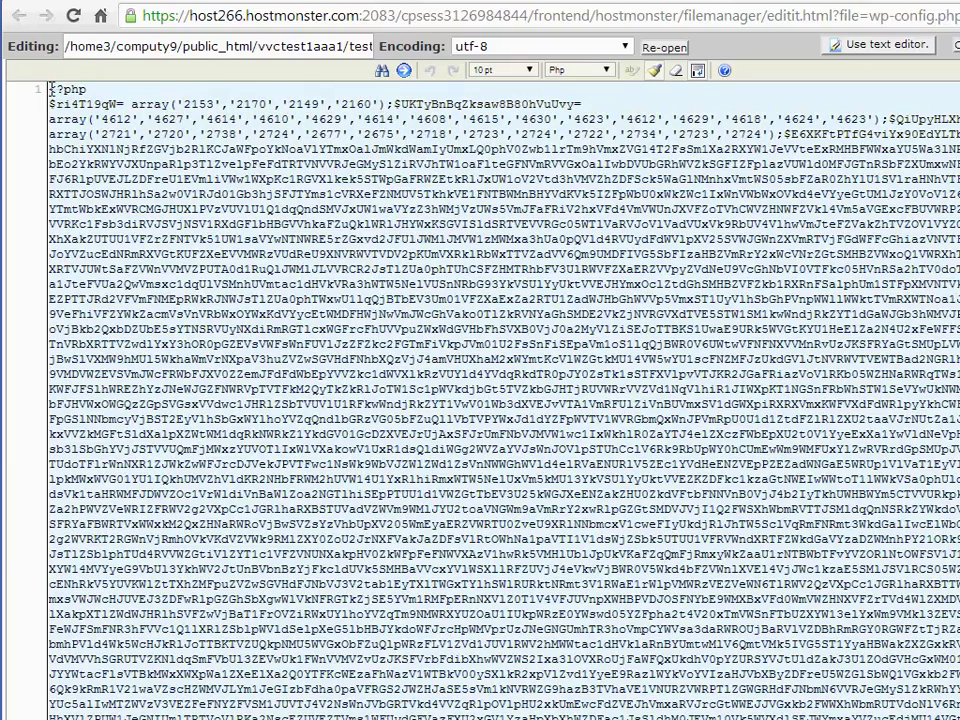
# Delete the injected code in wp-config.php from the first "<?php" through the "?>" just before the second "<?php"
pyautogui.moveTo(48, 90); pyautogui.dragTo(207, 329)
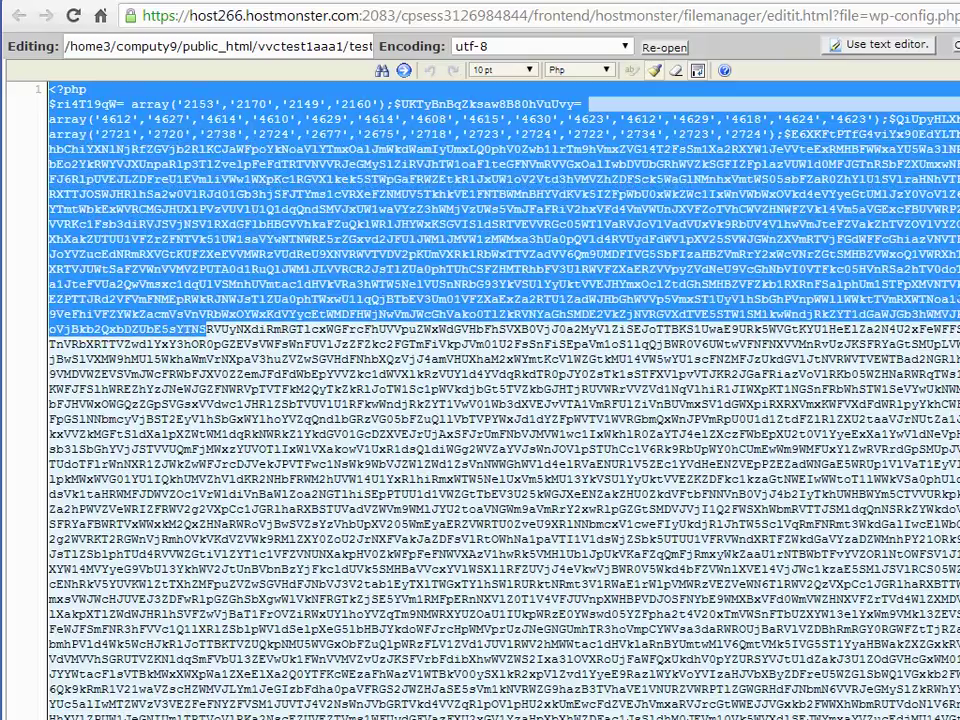
pyautogui.scroll(-20, 207, 329)
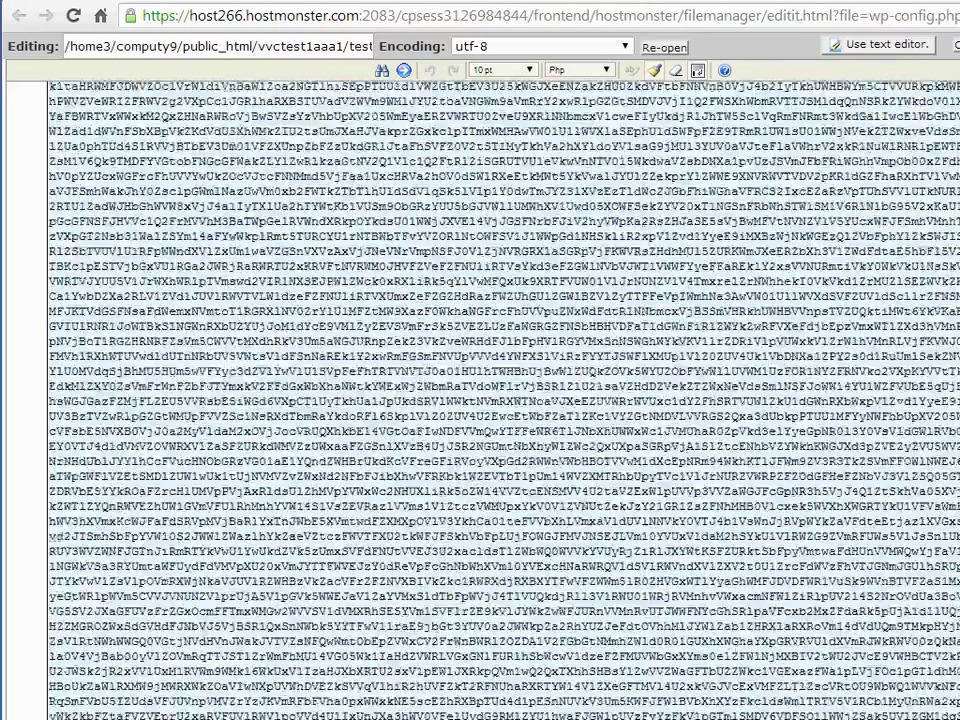
pyautogui.scroll(-10, 207, 329)
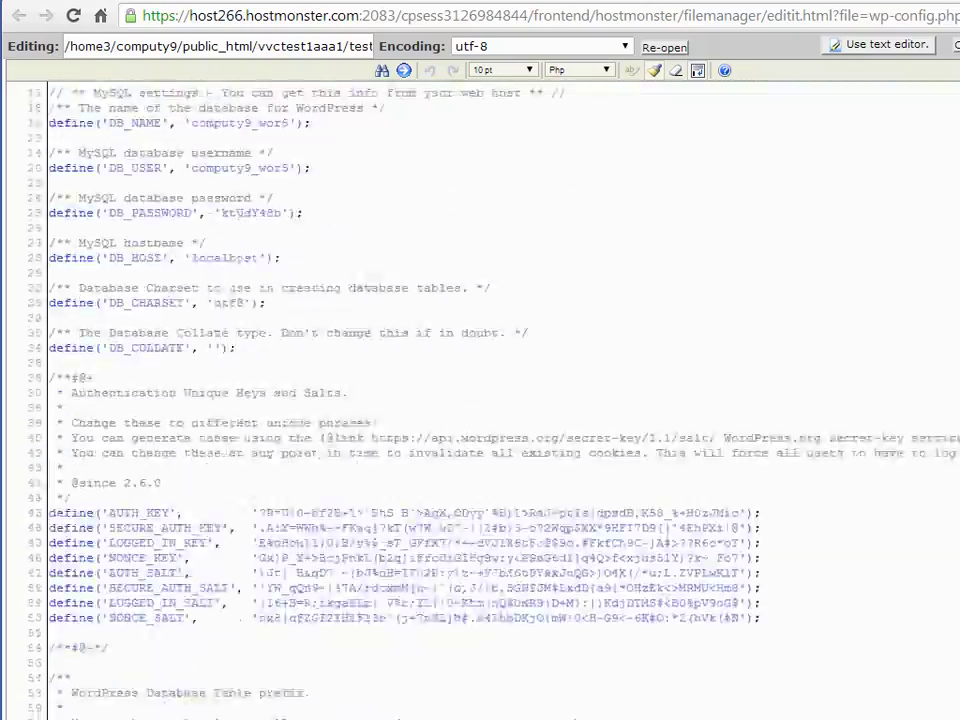
pyautogui.scroll(5, 207, 329)
pyautogui.scroll(7, 700, 399)
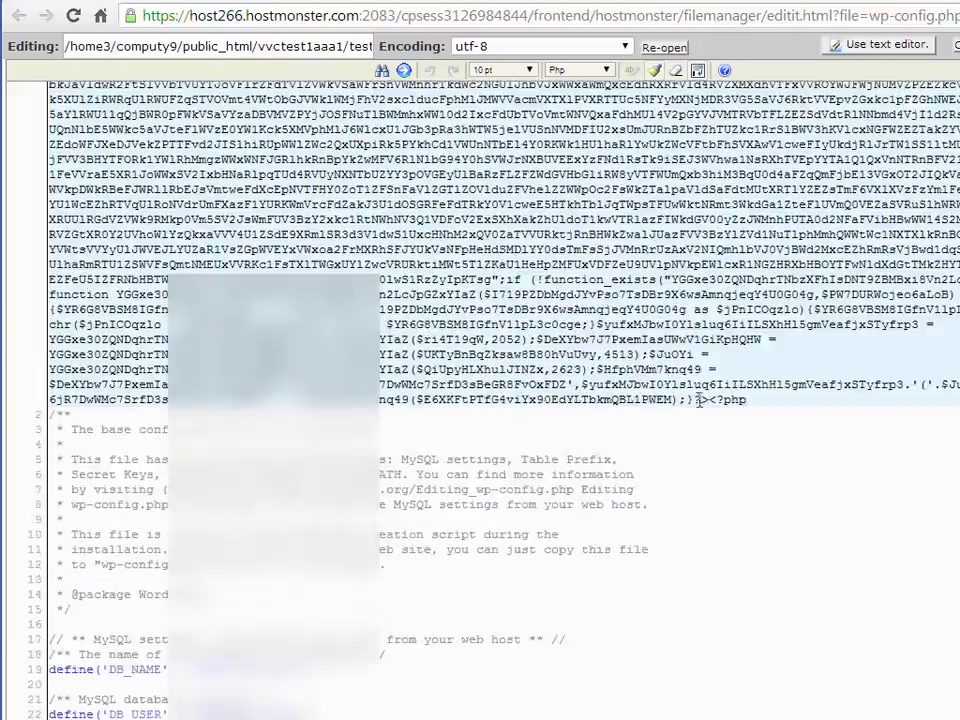
pyautogui.keyDown('shift'); pyautogui.click(708, 400); pyautogui.keyUp('shift')
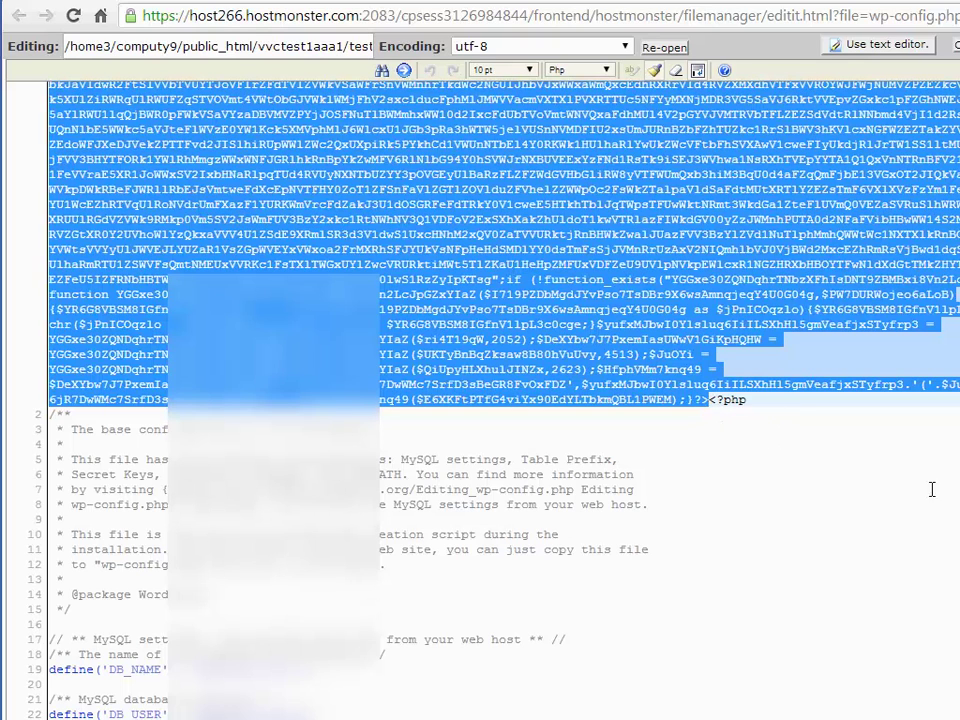
pyautogui.scroll(-1, 865, 369)
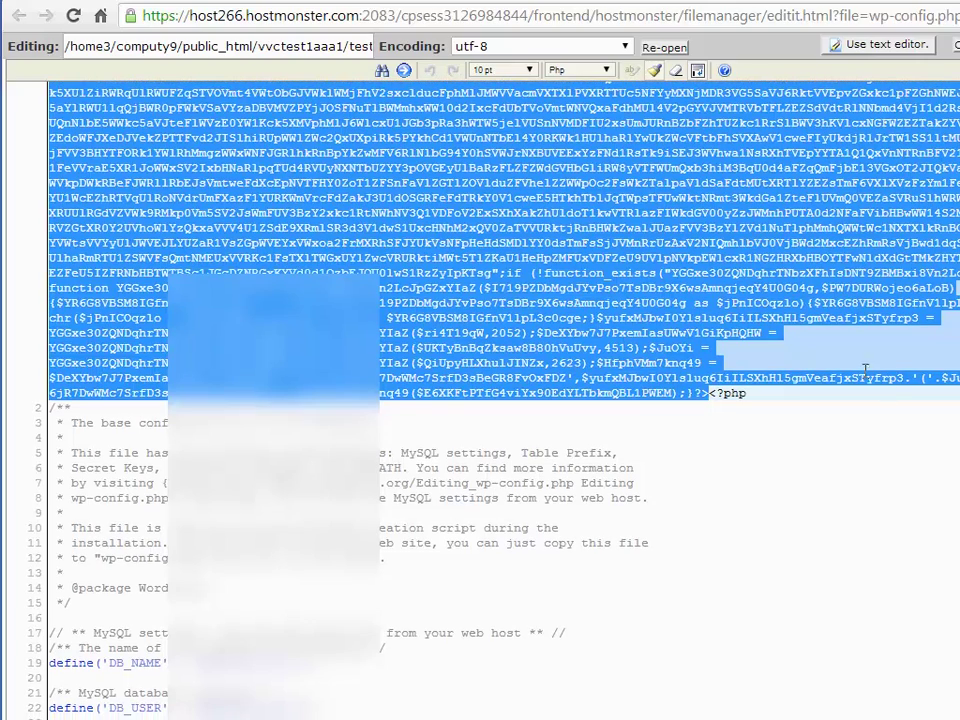
pyautogui.press('Delete')
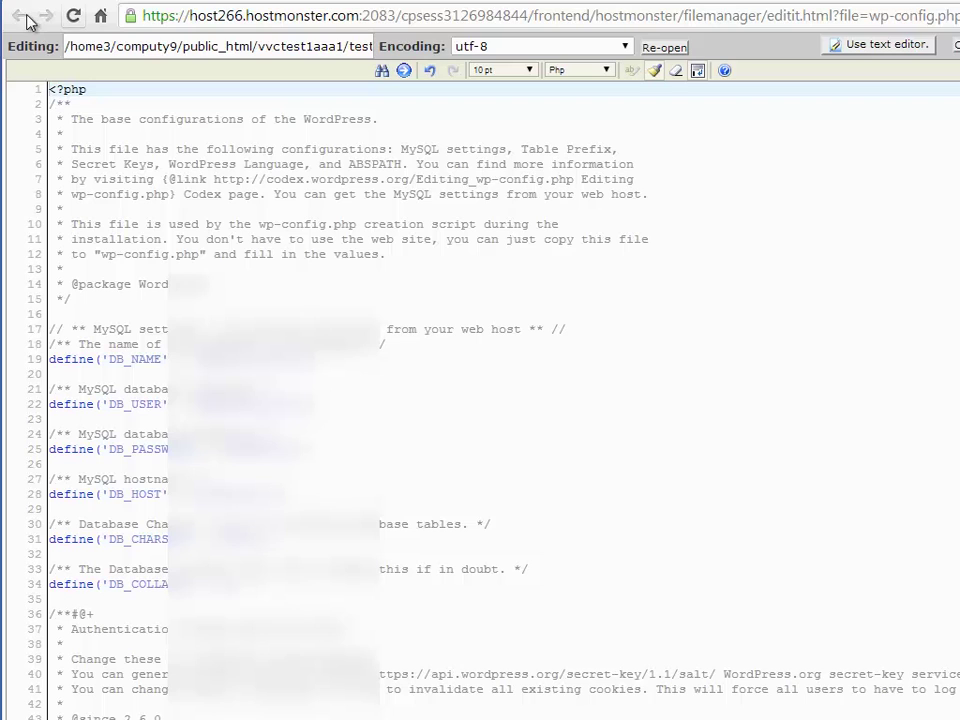
# Check the remaining base configuration code in wp-config.php and save the cleaned file
pyautogui.click(51, 89)
pyautogui.moveTo(62, 118); pyautogui.dragTo(170, 584)
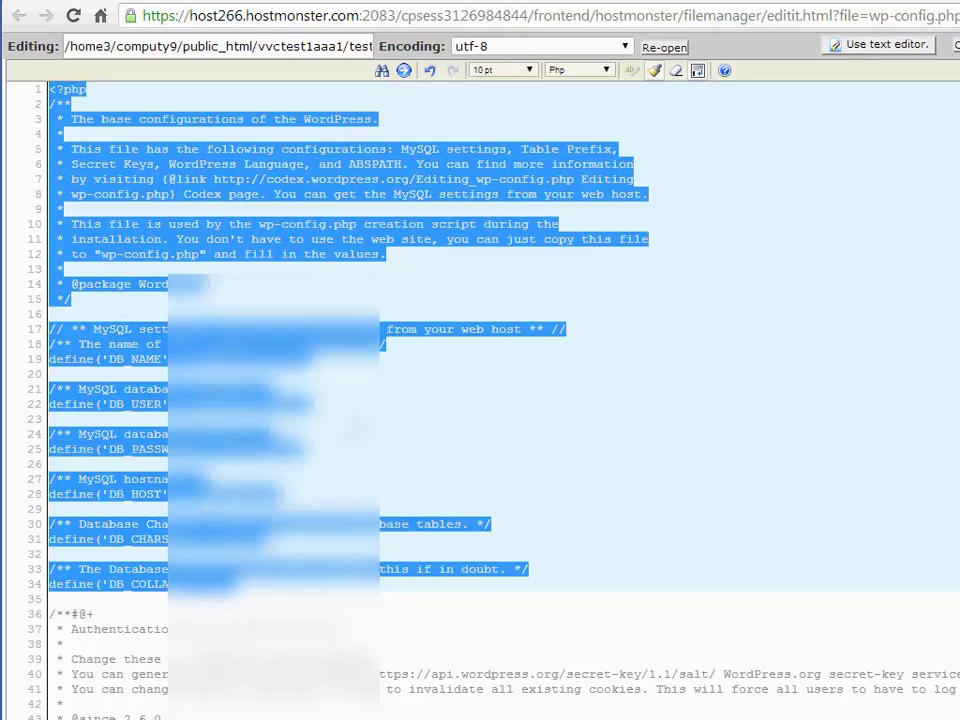
pyautogui.click(200, 434)
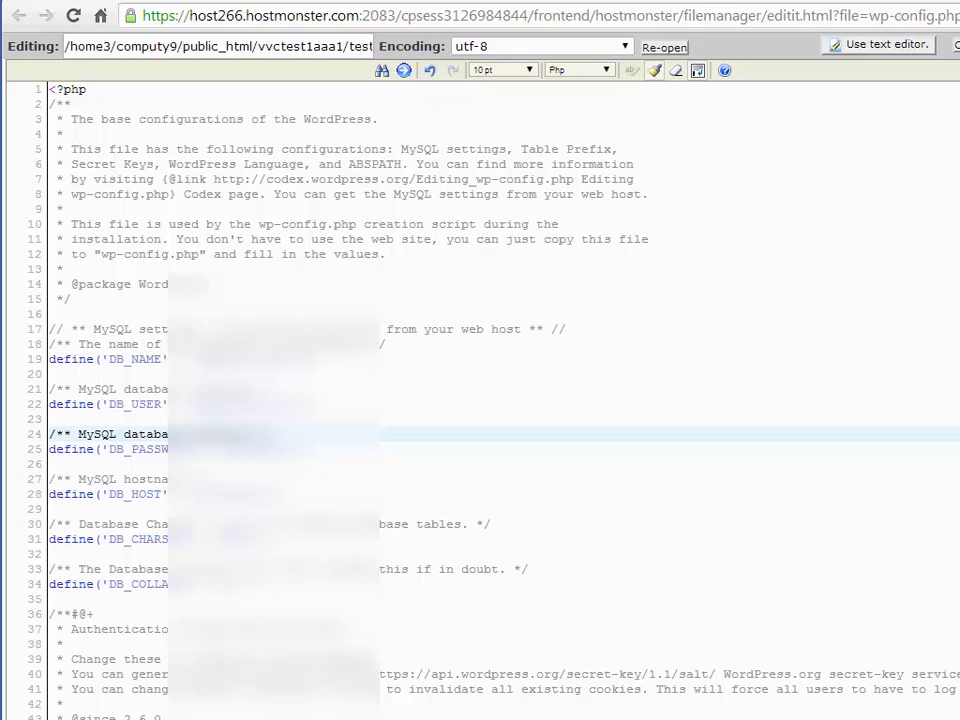
pyautogui.hotkey('ctrl', 's')
pyautogui.click(200, 479)
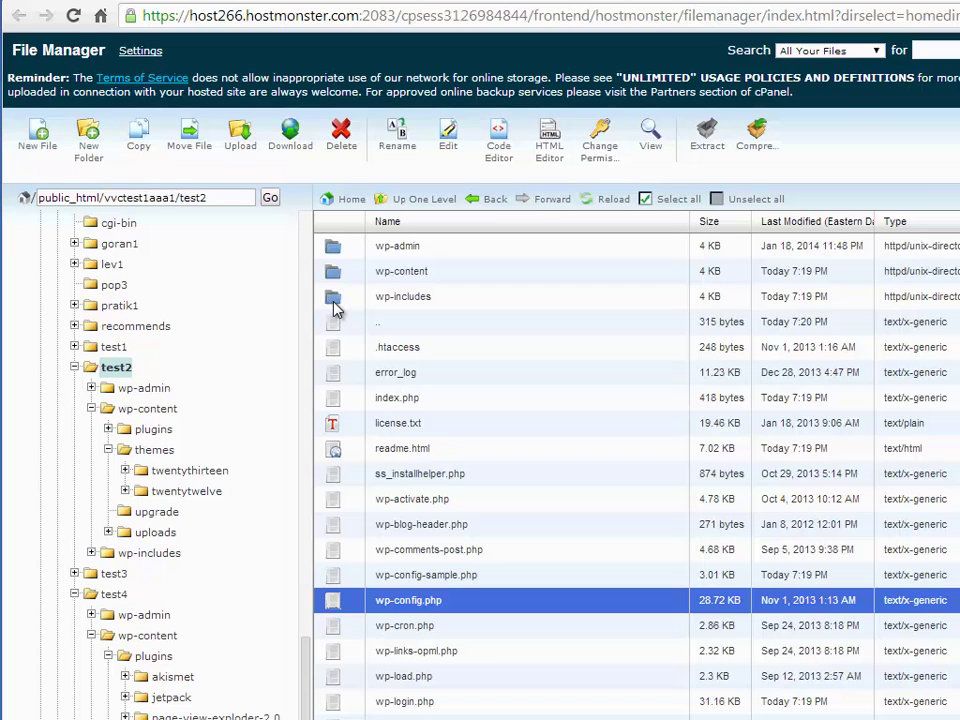
# Examine the file names, sizes and modification dates in test2's wp-includes folder for signs of injected code
pyautogui.doubleClick(334, 302)
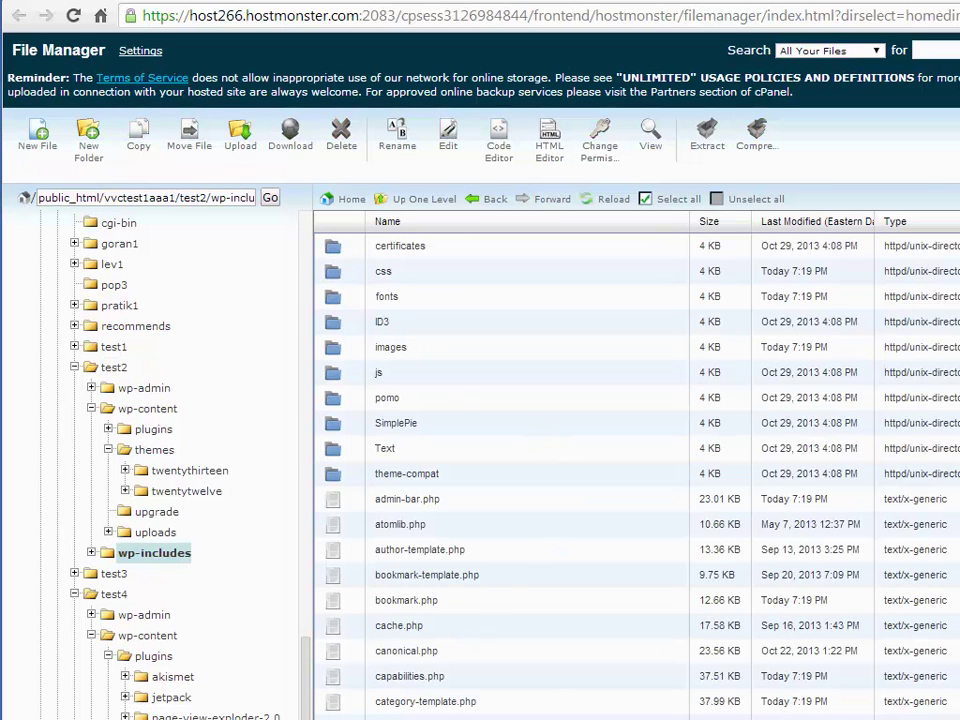
pyautogui.scroll(-10, 636, 470)
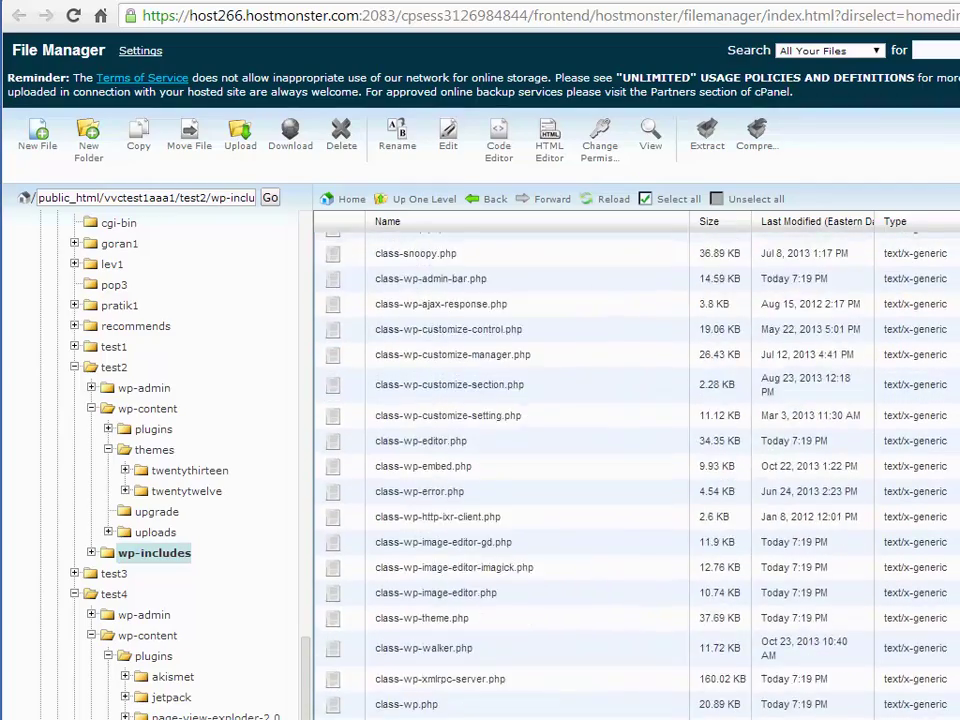
pyautogui.scroll(-8, 636, 470)
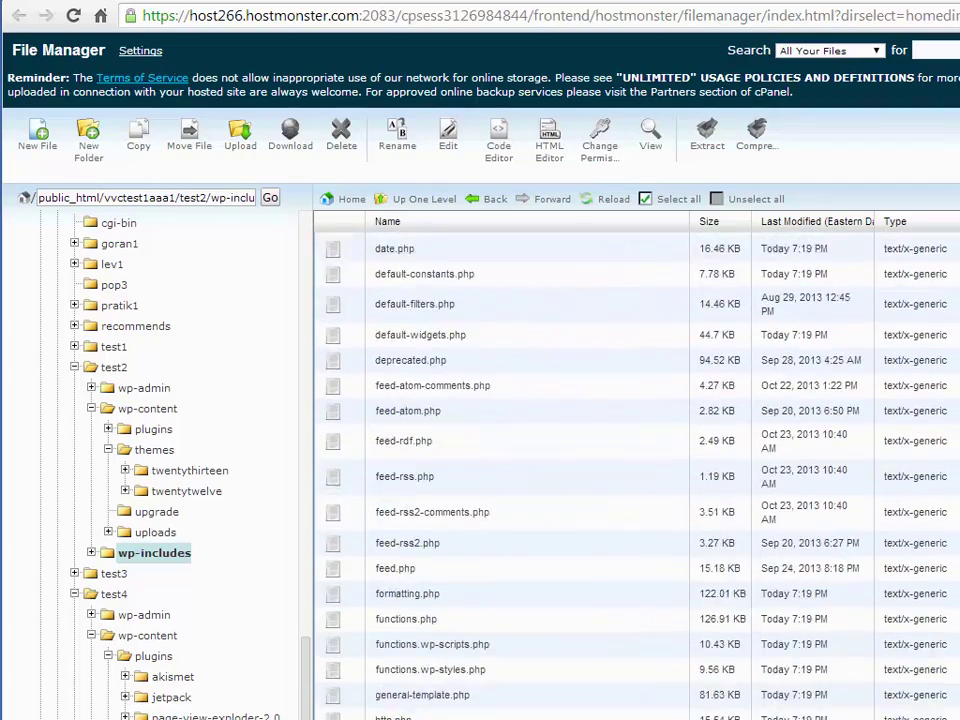
pyautogui.scroll(-8, 636, 470)
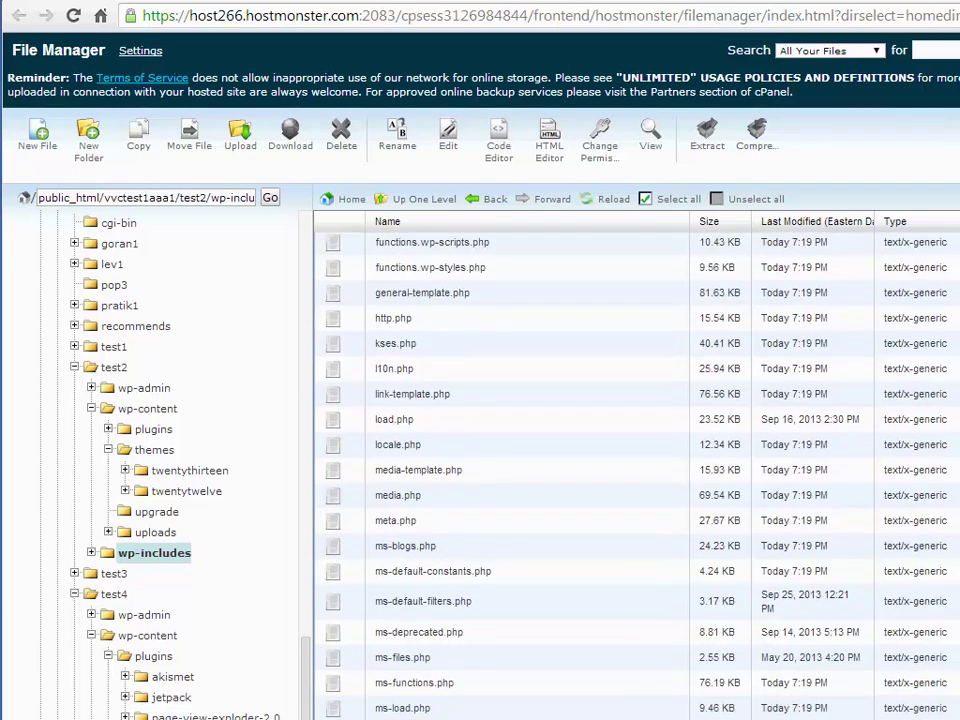
pyautogui.scroll(-3, 636, 470)
pyautogui.scroll(2, 636, 470)
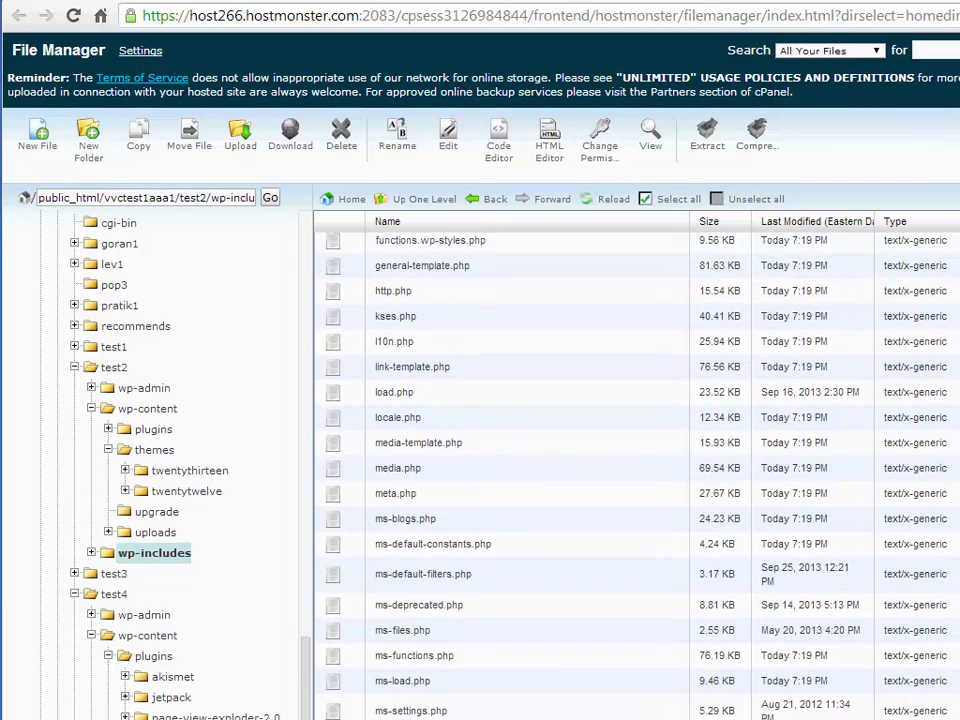
pyautogui.scroll(20, 636, 470)
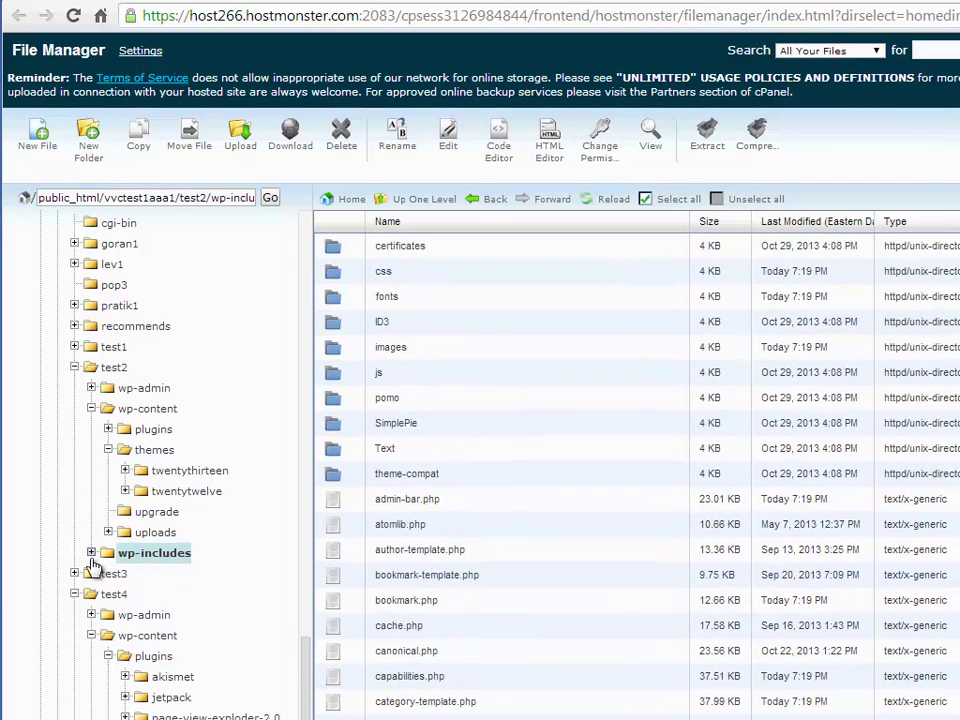
# Open index.php from test2's wp-content folder in the code editor
pyautogui.click(121, 408)
pyautogui.click(135, 406)
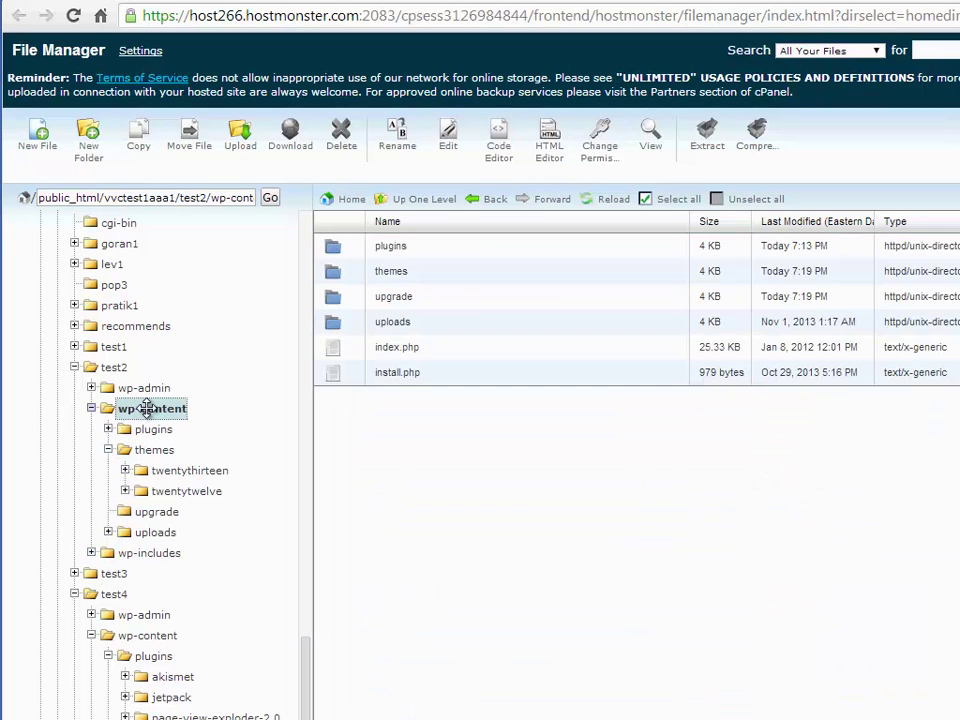
pyautogui.click(336, 352)
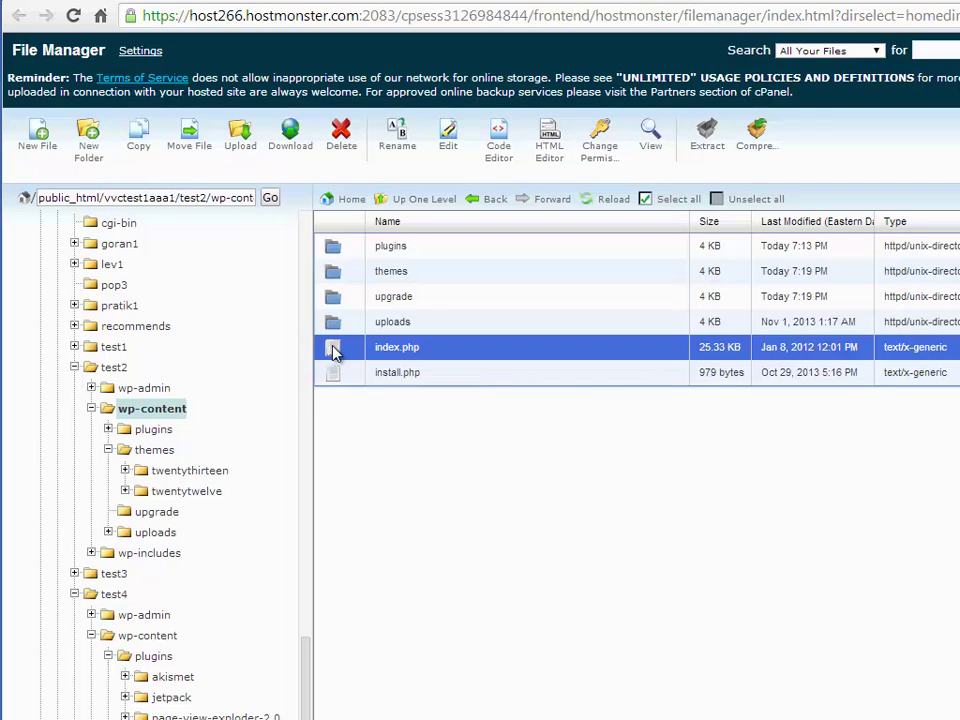
pyautogui.click(495, 154)
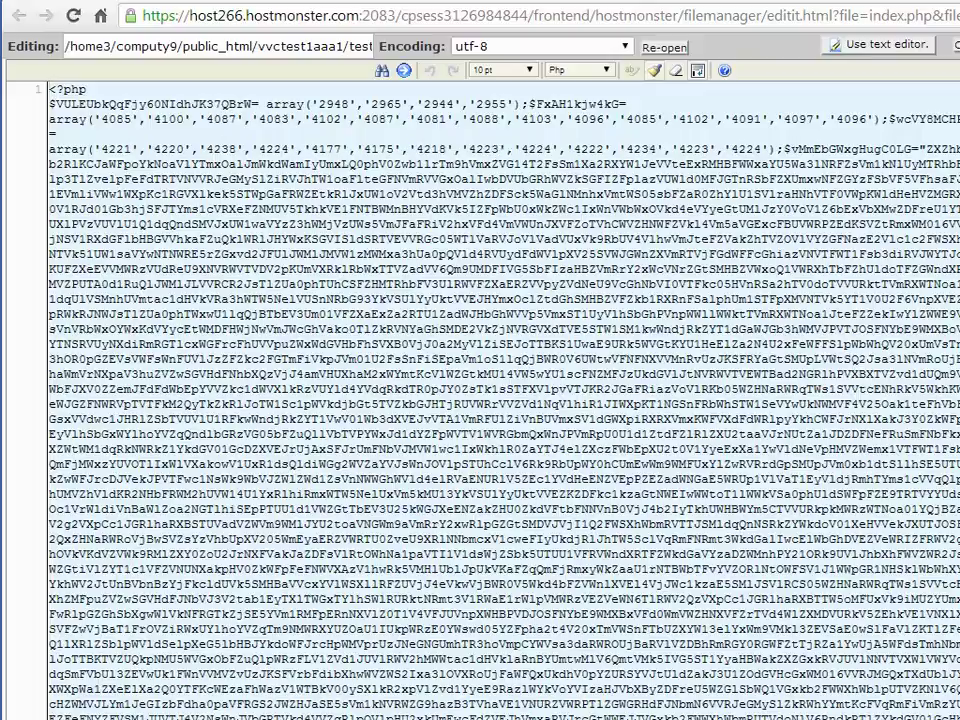
# Delete the injected code before the second "<?php" in wp-content's index.php, and save and close the file
pyautogui.scroll(-15, 500, 400)
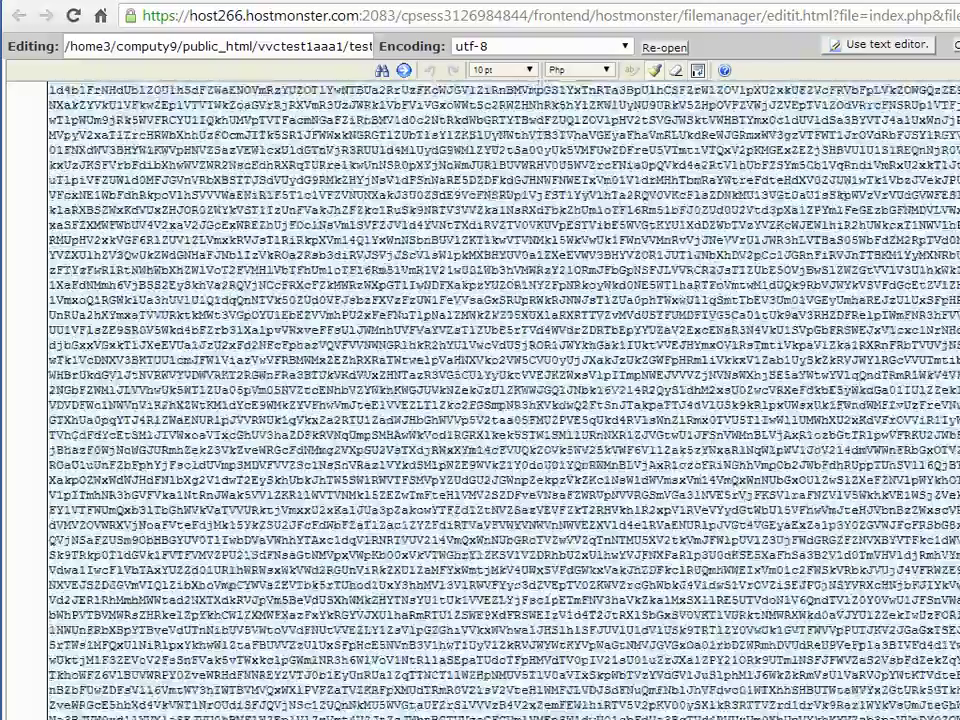
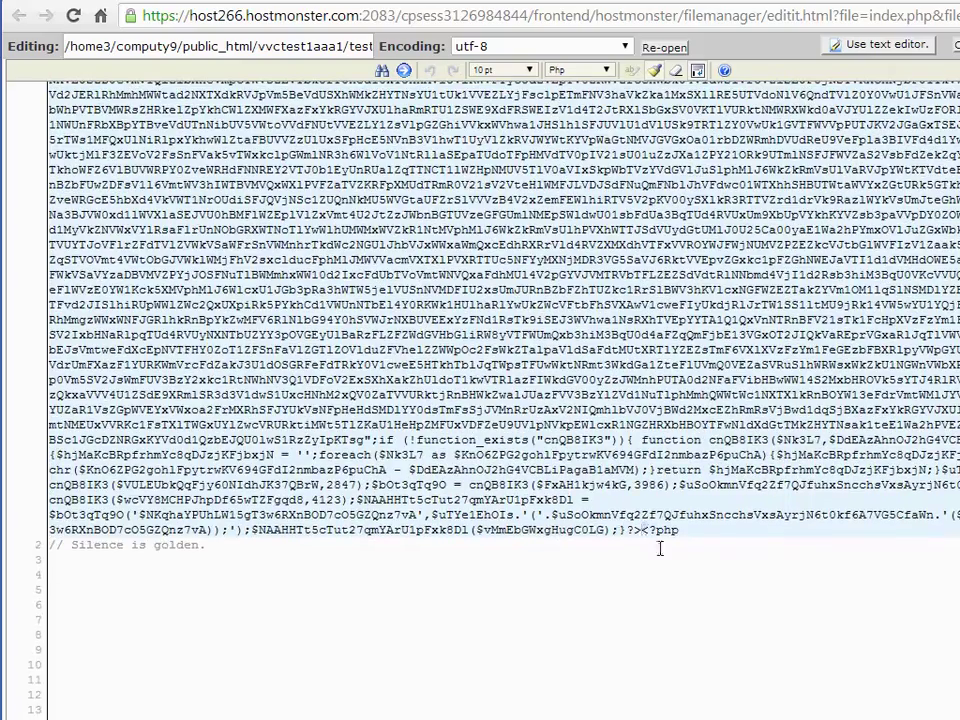
pyautogui.moveTo(660, 548); pyautogui.dragTo(697, 586)
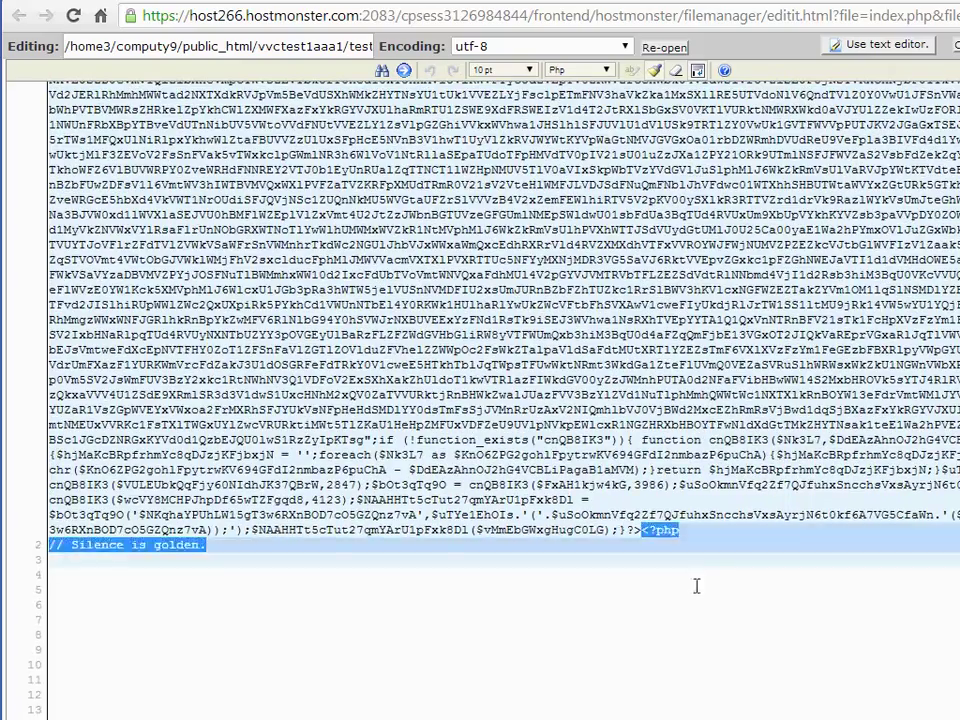
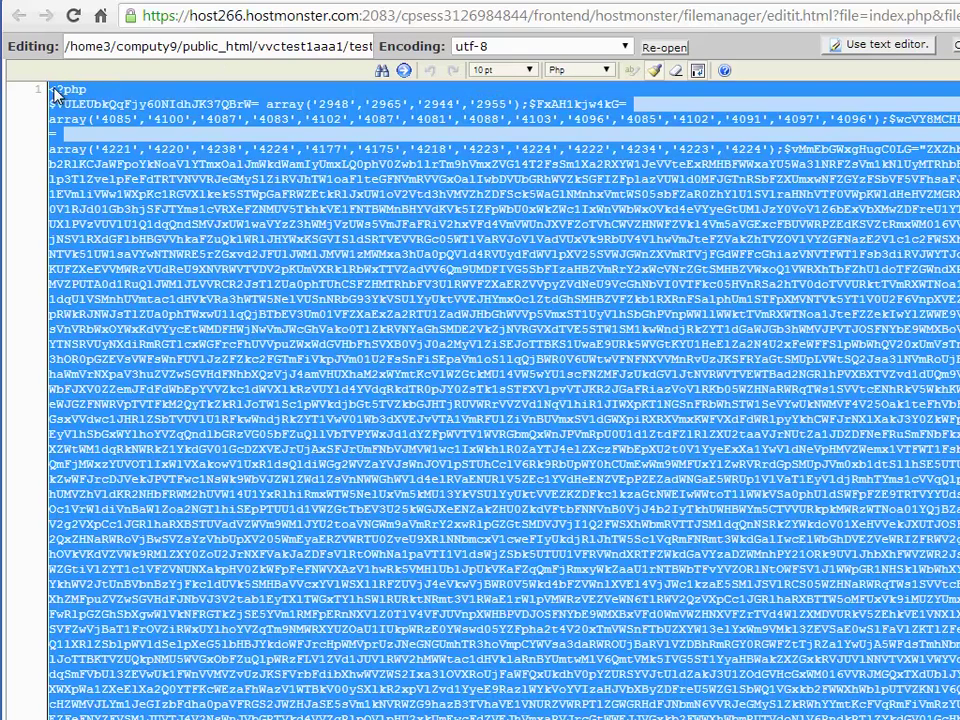
pyautogui.press('Delete')
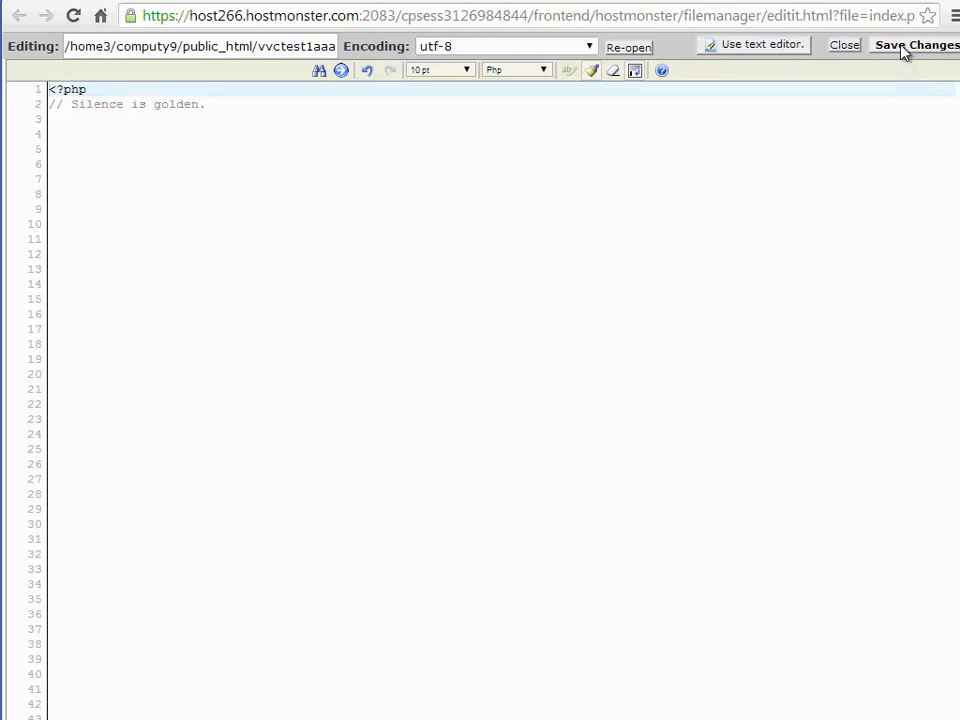
pyautogui.click(904, 52)
pyautogui.click(843, 46)
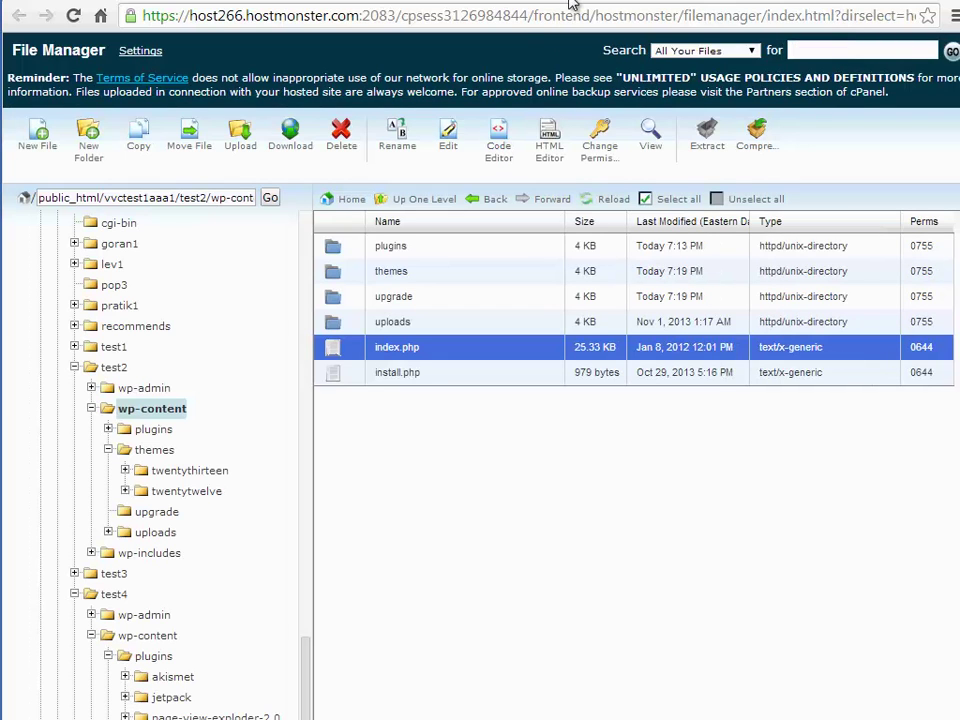
# Inspect index.php from test2's wp-admin folder in the code editor for injected code and close it
pyautogui.click(91, 409)
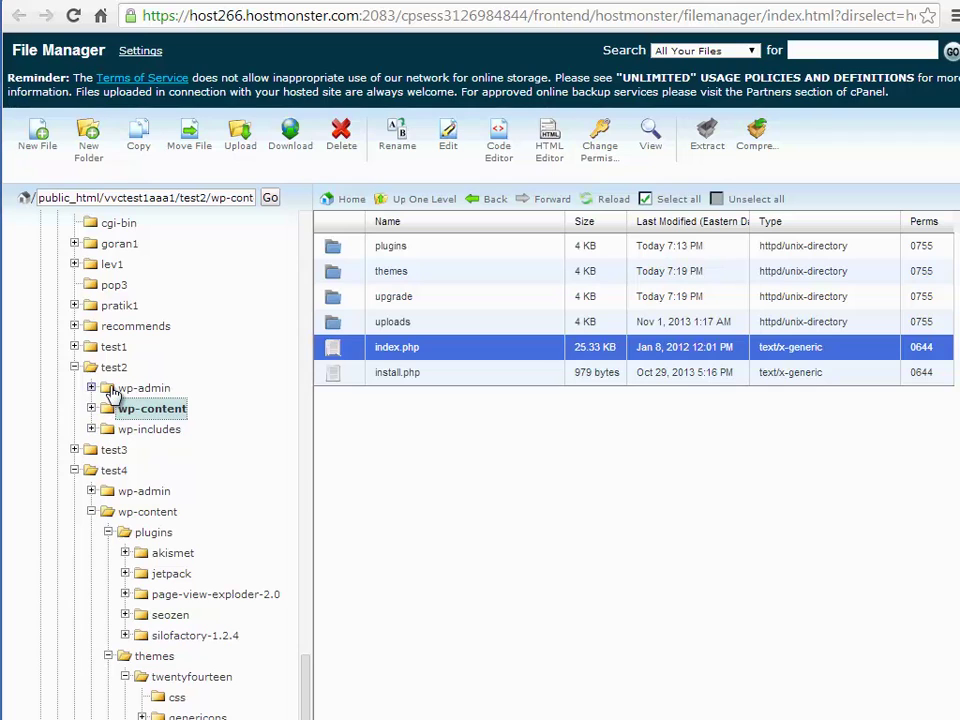
pyautogui.click(108, 387)
pyautogui.click(135, 387)
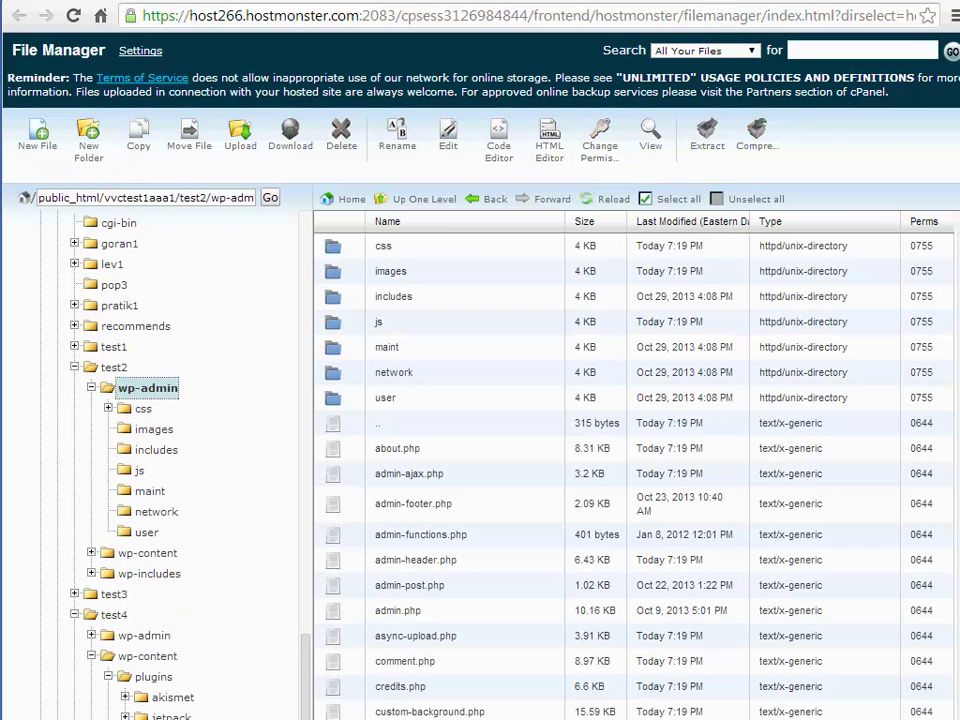
pyautogui.scroll(-10, 954, 446)
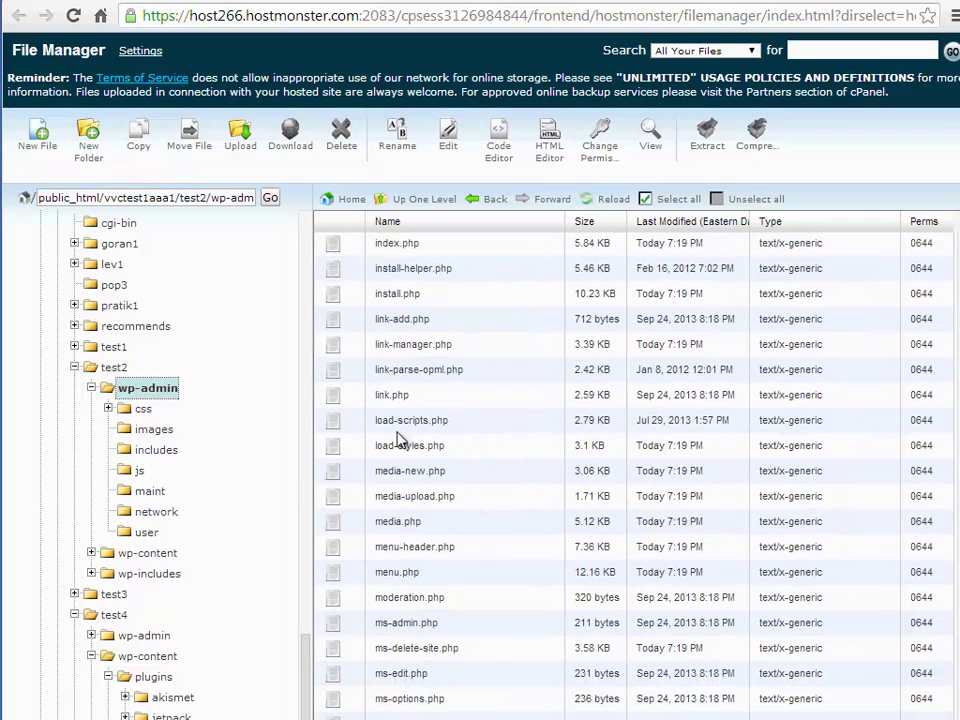
pyautogui.click(334, 247)
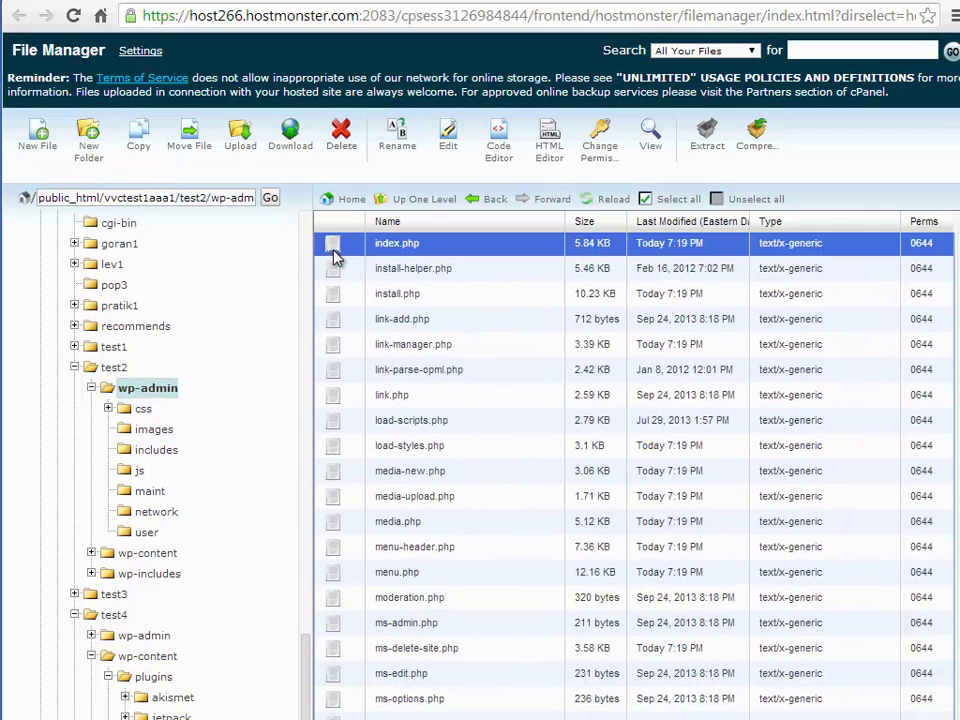
pyautogui.click(499, 151)
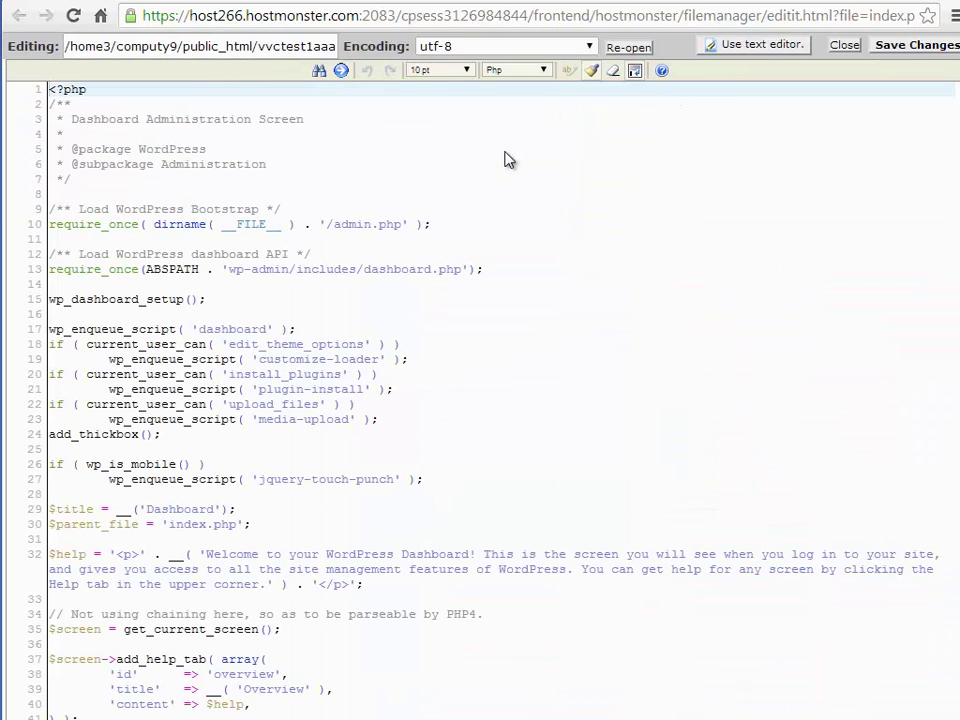
pyautogui.click(845, 48)
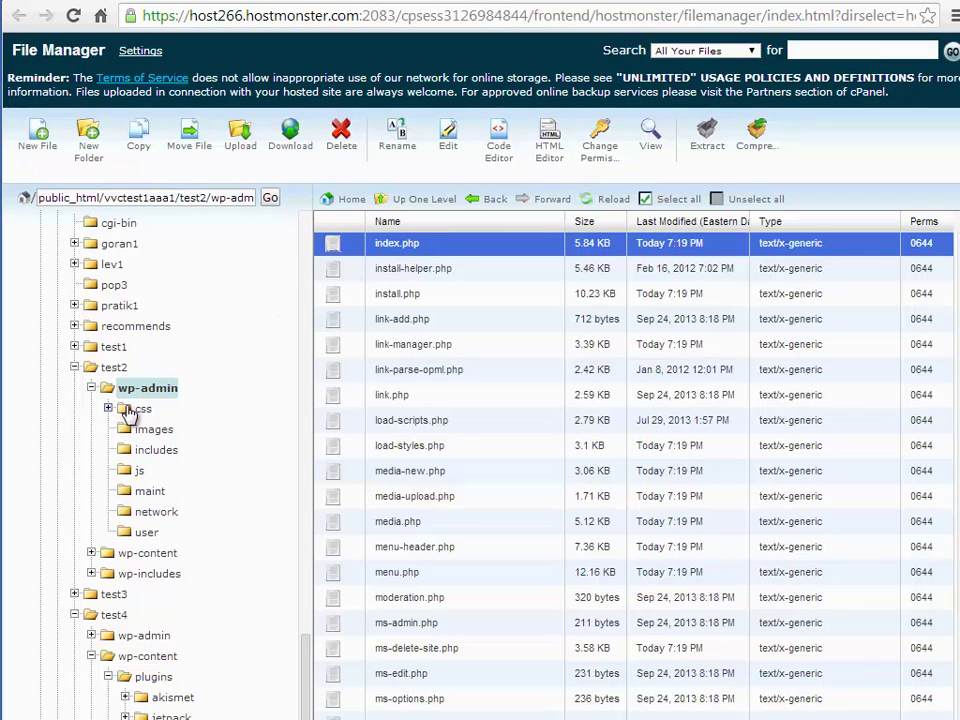
# Open index.php from test2's wp-content/themes folder in the code editor
pyautogui.click(91, 388)
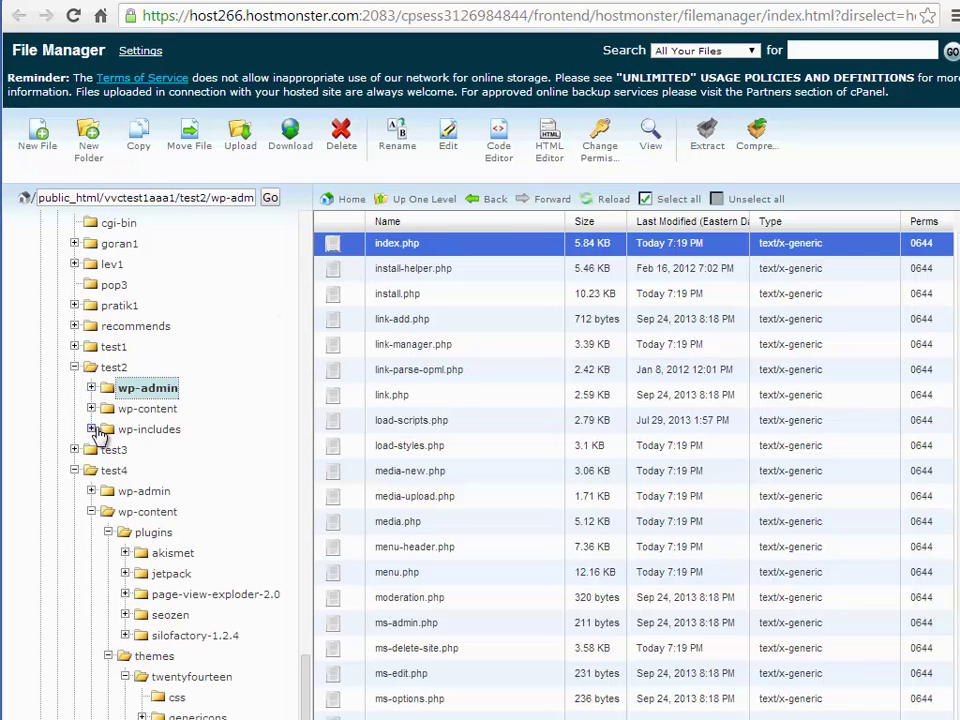
pyautogui.click(91, 409)
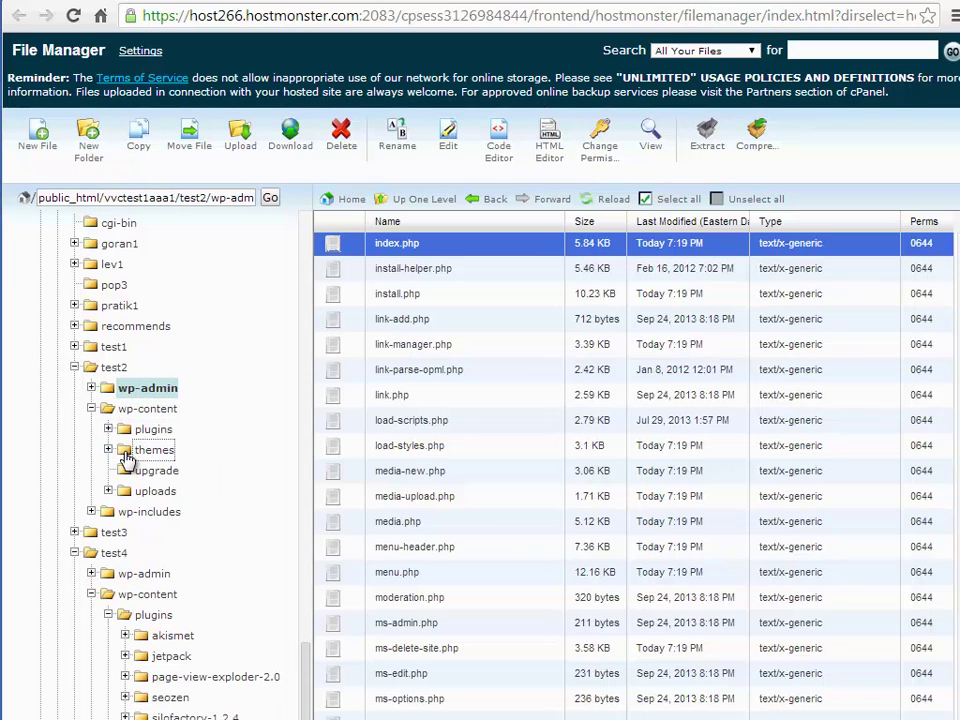
pyautogui.click(153, 451)
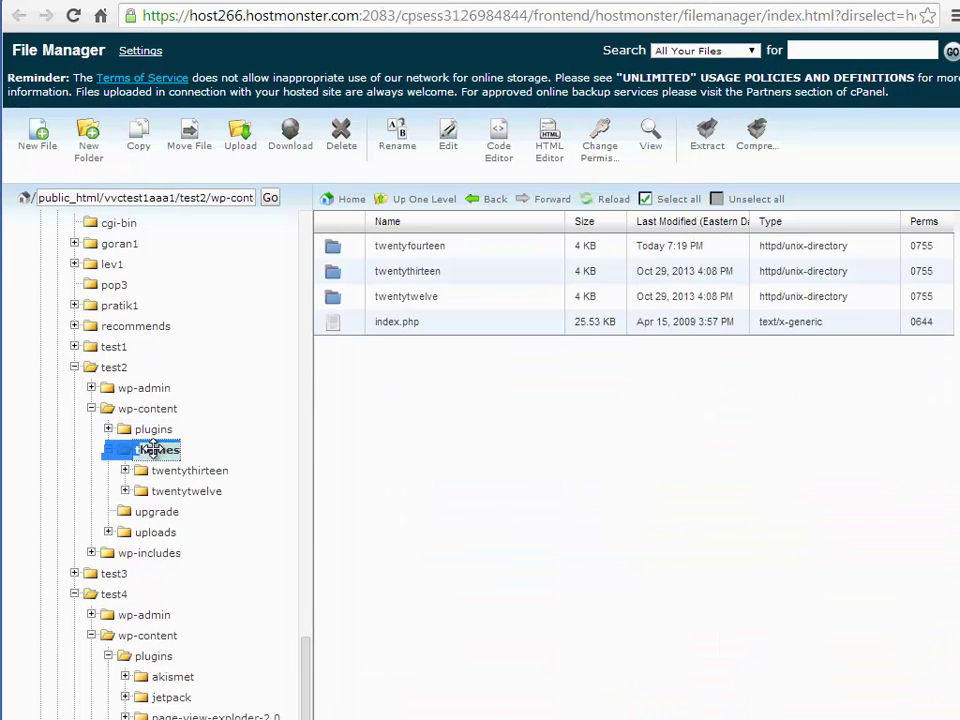
pyautogui.click(334, 326)
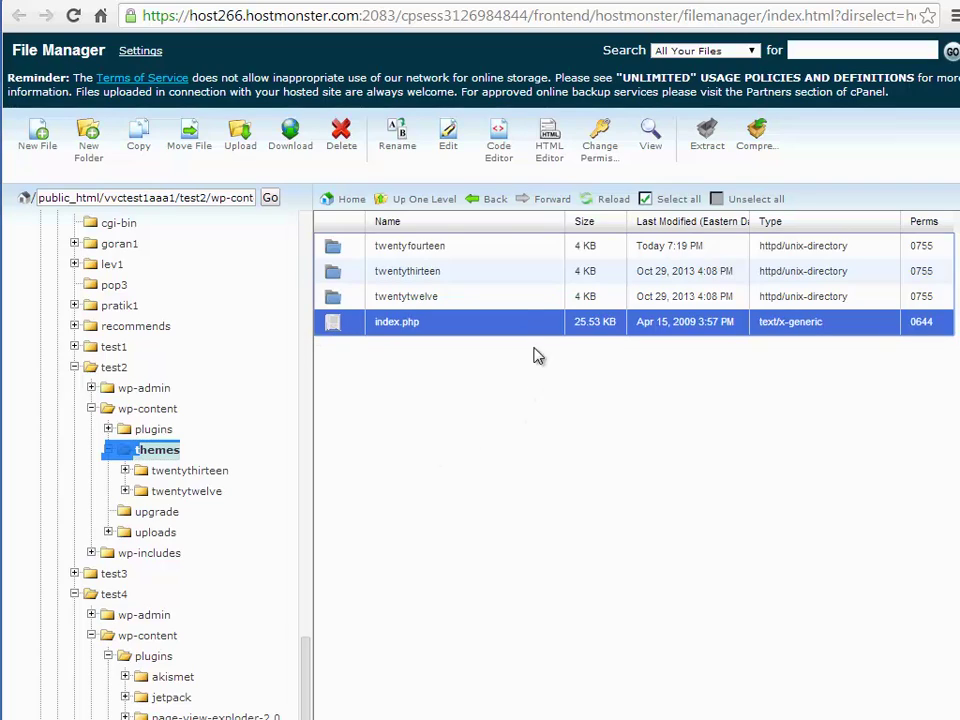
pyautogui.click(505, 163)
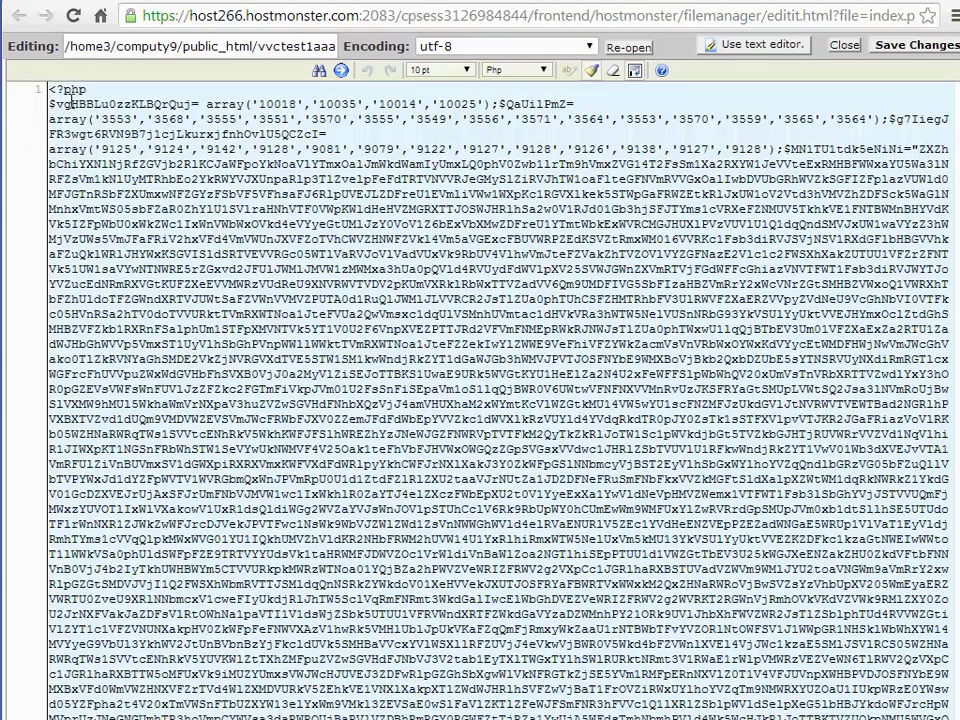
# Remove the injected block from the themes index.php, keeping only the "Silence is golden." PHP stub, and save and close it
pyautogui.moveTo(49, 89); pyautogui.dragTo(460, 494)
pyautogui.scroll(-15, 953, 627)
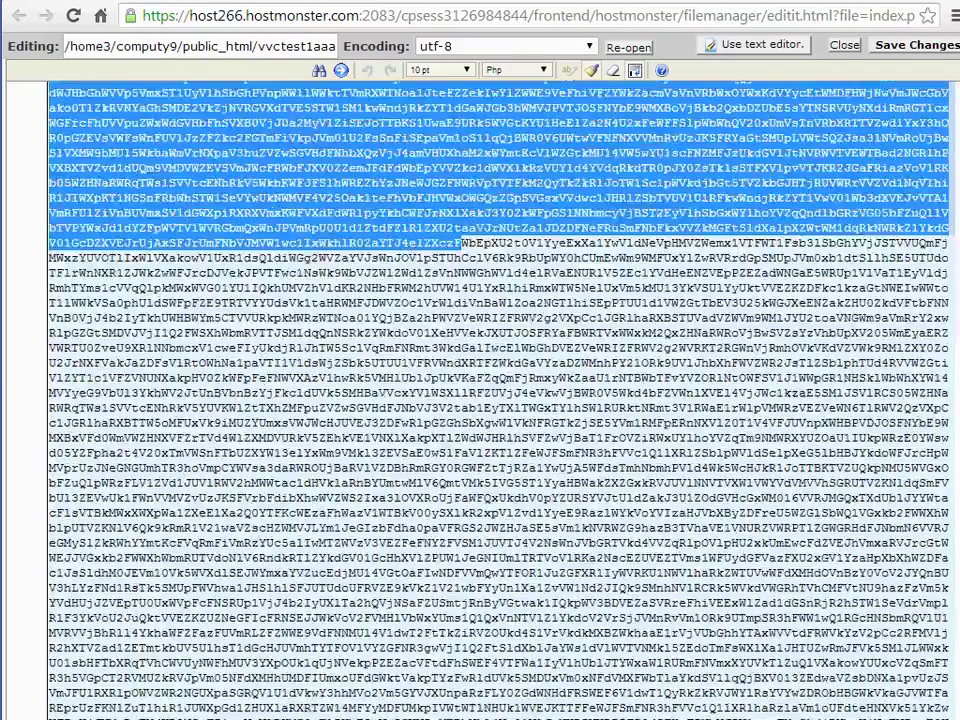
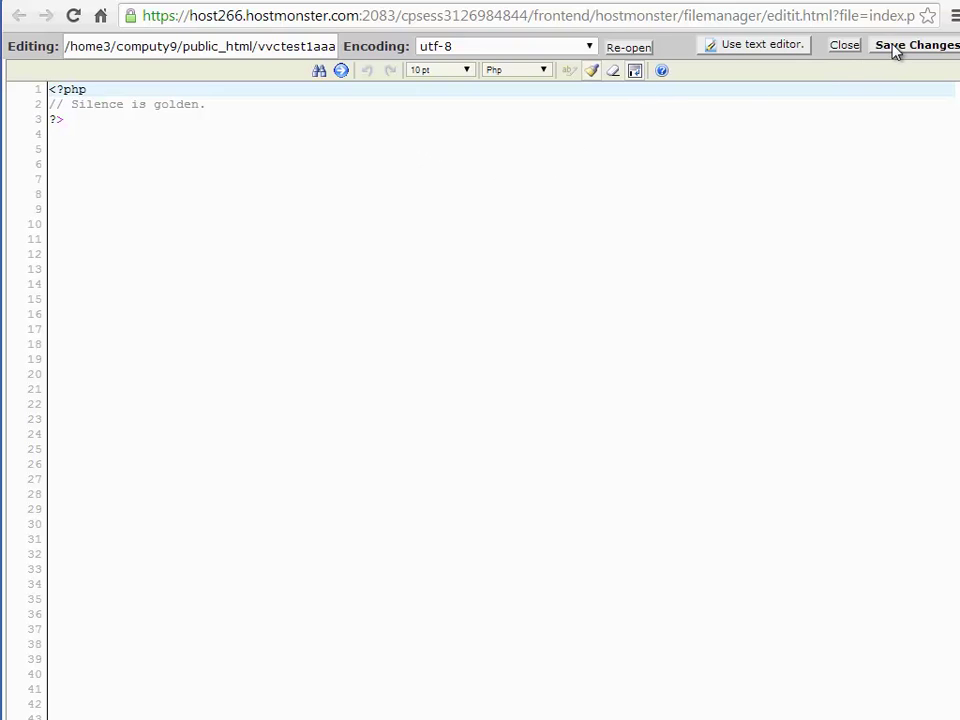
pyautogui.click(896, 50)
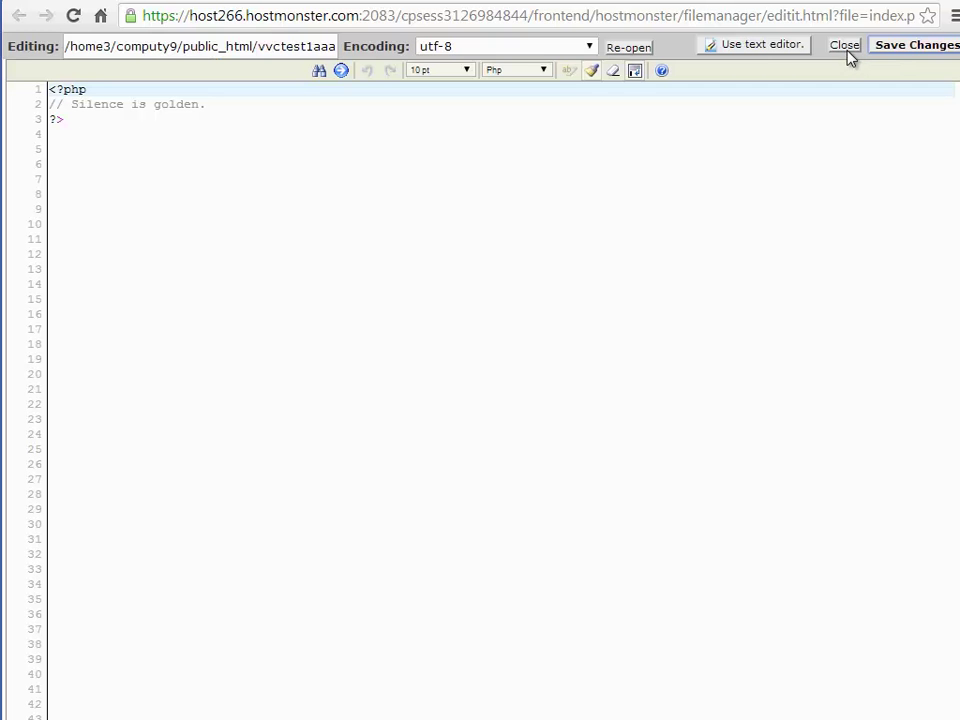
pyautogui.click(846, 50)
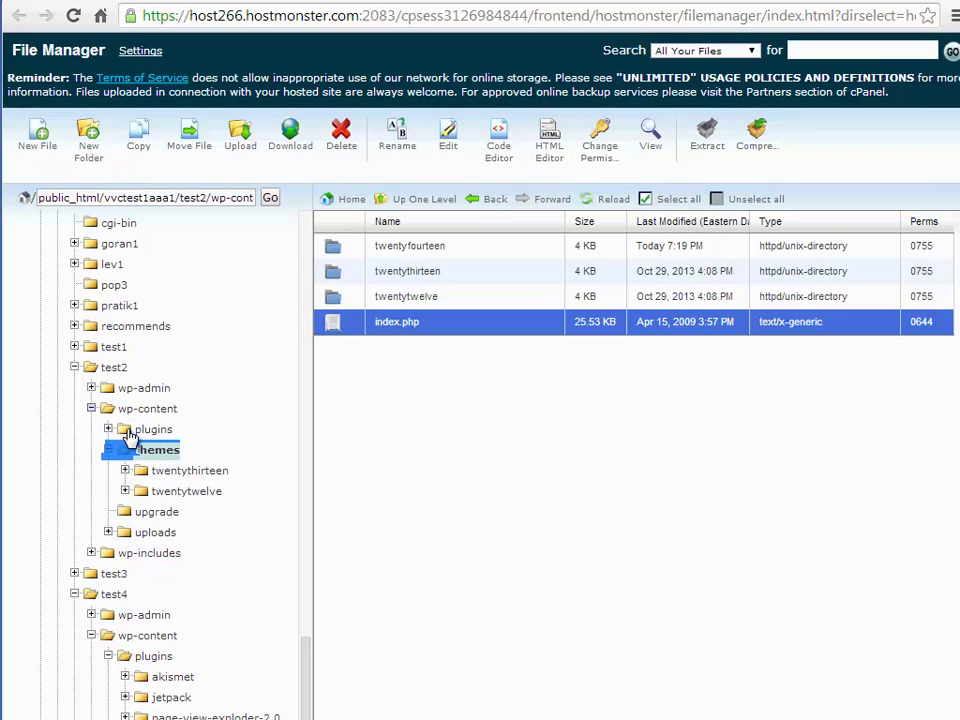
# Open index.php from wp-content/plugins in the code editor and delete the injected code before the second "<?php"
pyautogui.click(108, 429)
pyautogui.click(136, 430)
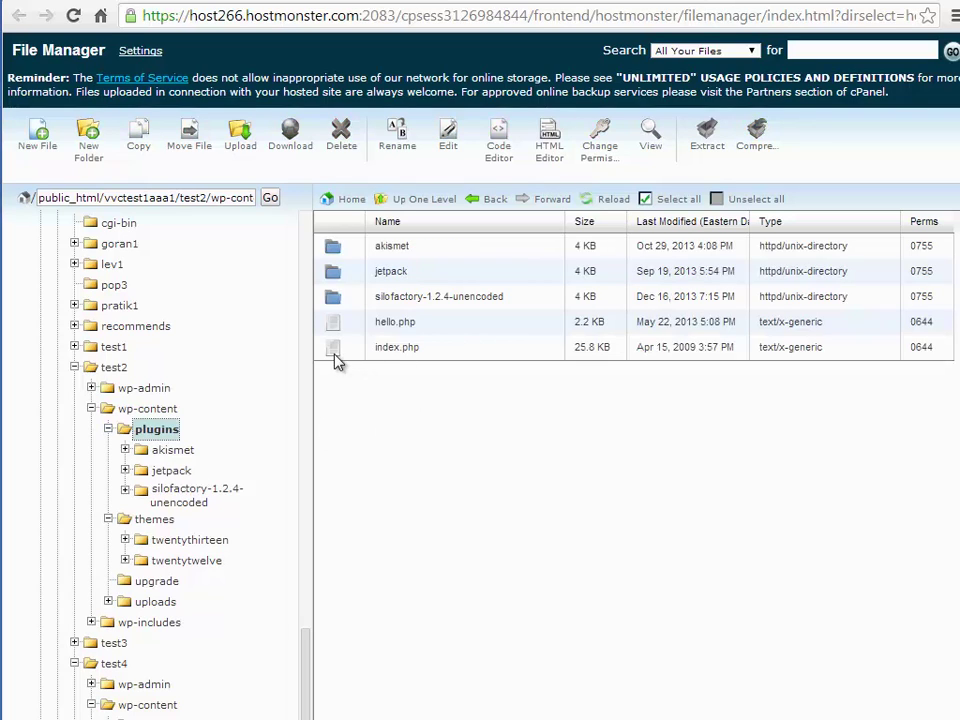
pyautogui.click(334, 355)
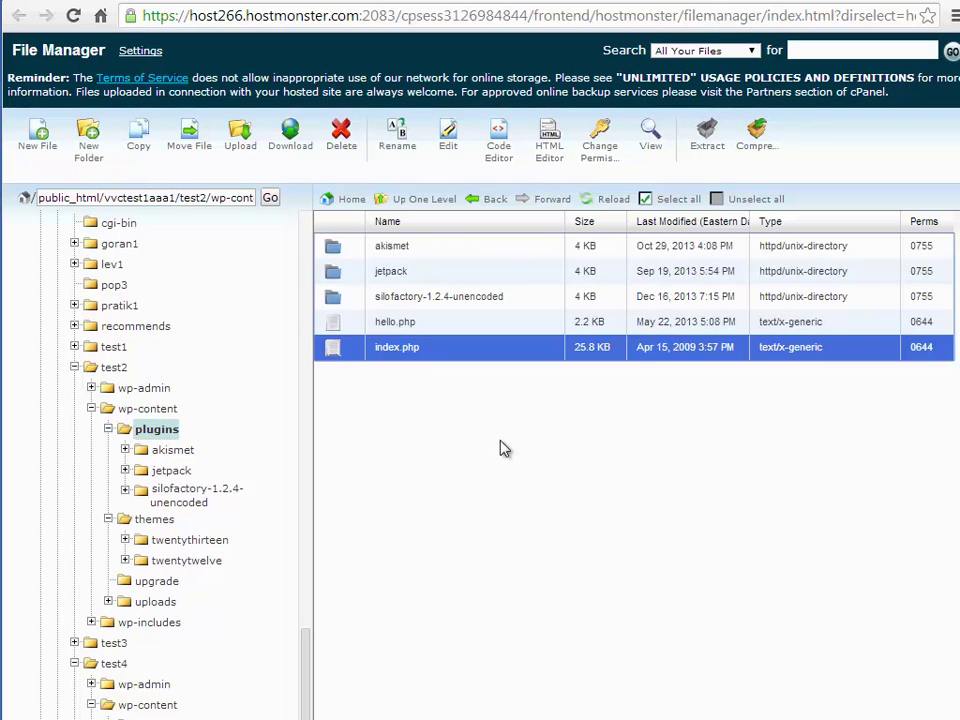
pyautogui.click(505, 150)
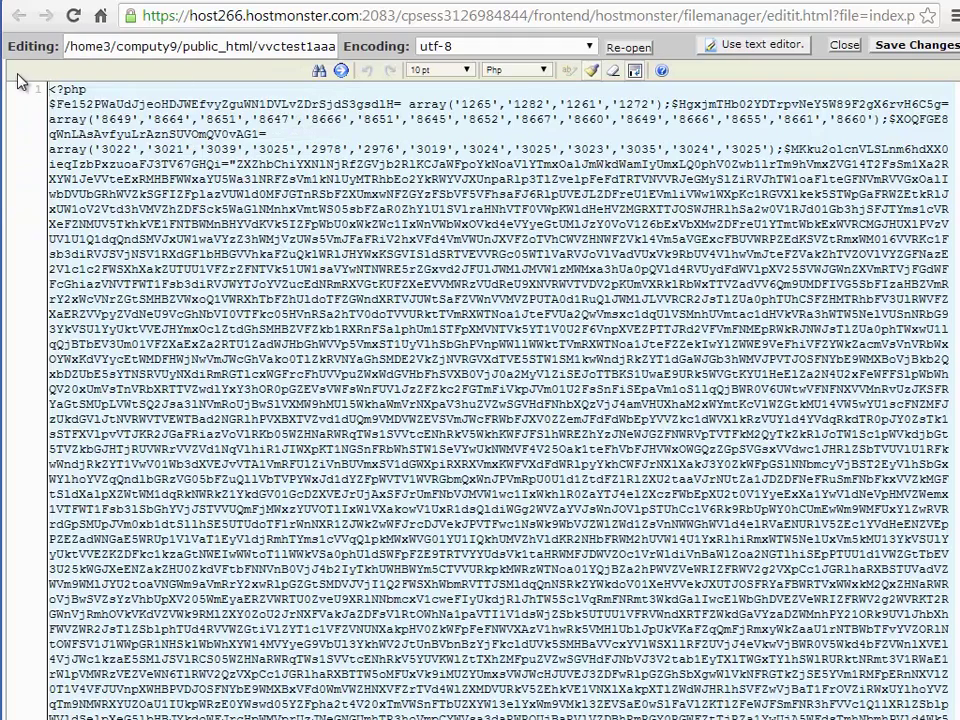
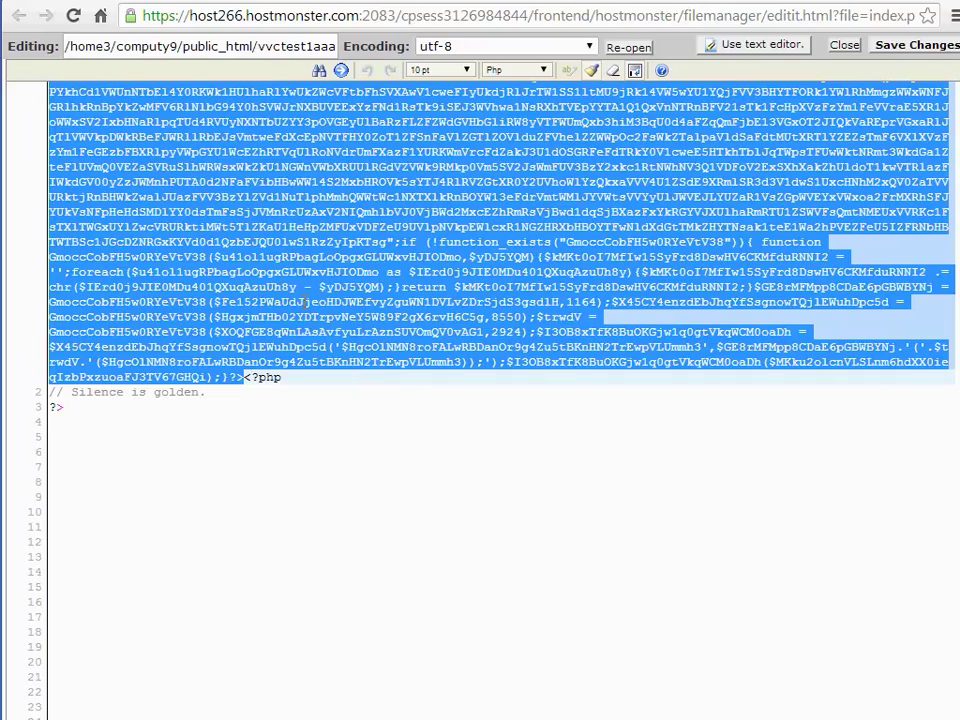
pyautogui.press('Delete')
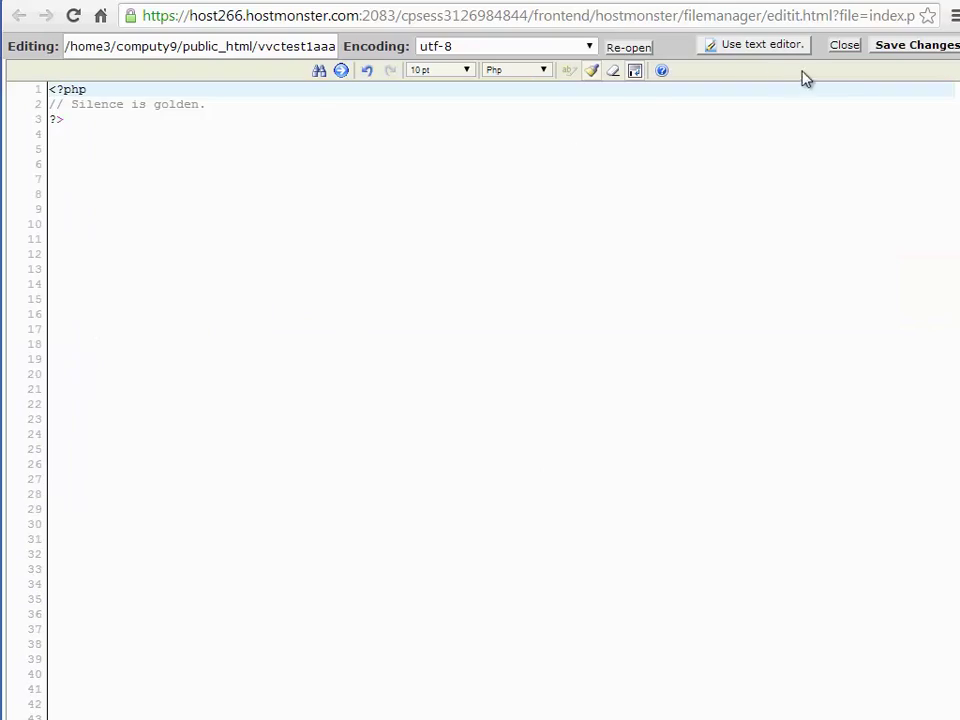
# Save the cleaned index.php of the wp-content/plugins folder and close the code editor
pyautogui.click(897, 50)
pyautogui.click(842, 46)
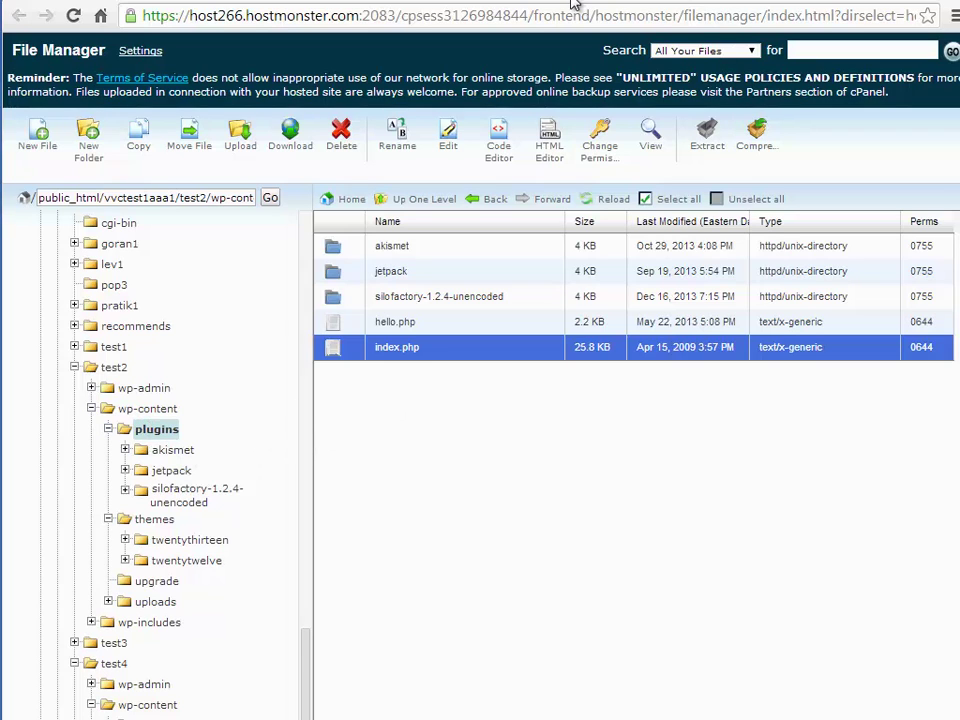
# Switch to the WordPress Themes page and search the theme installer for "twenty"
pyautogui.click(422, 2)
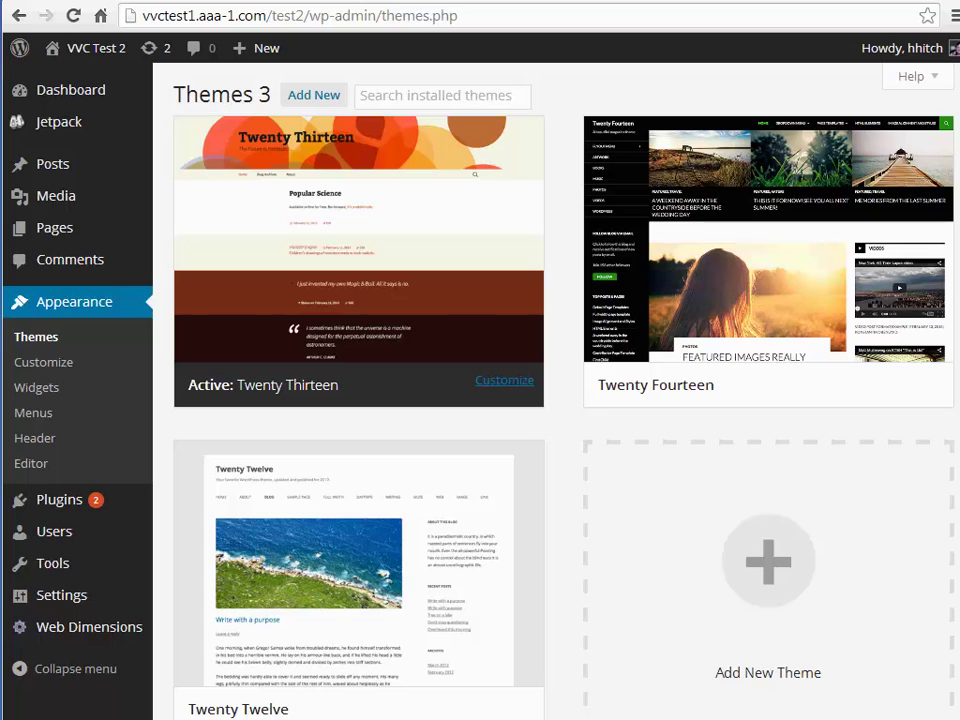
pyautogui.moveTo(238, 698)
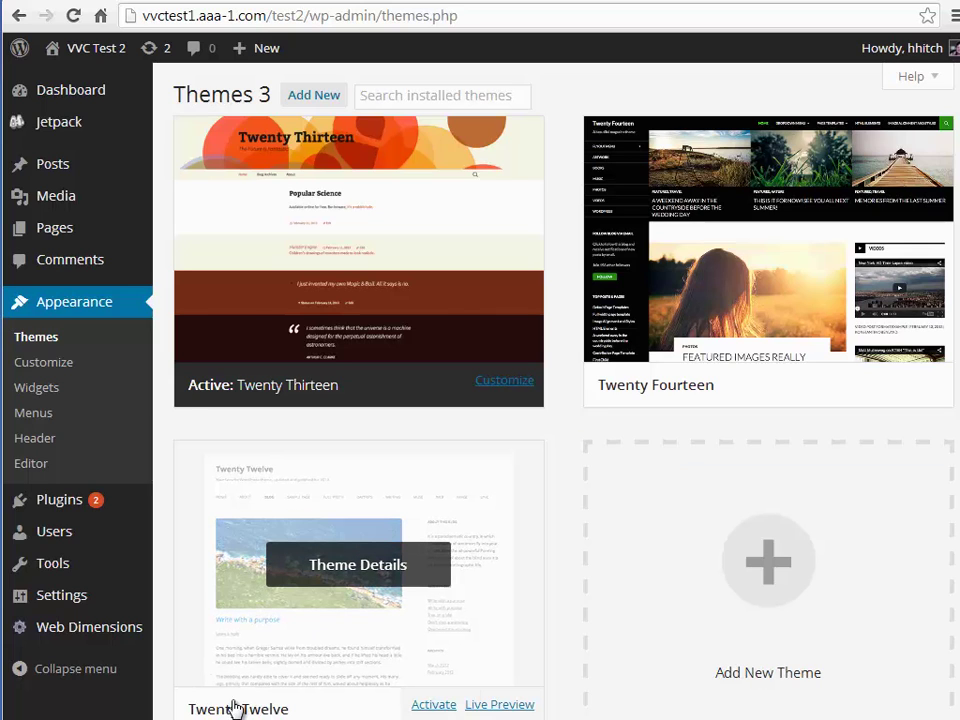
pyautogui.moveTo(675, 398)
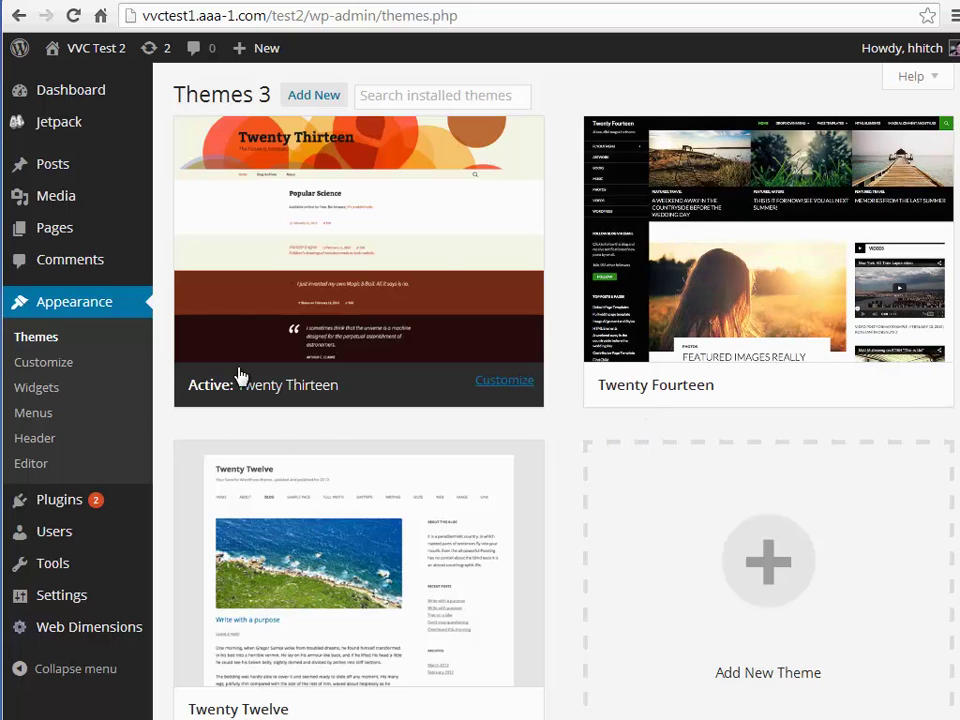
pyautogui.click(309, 100)
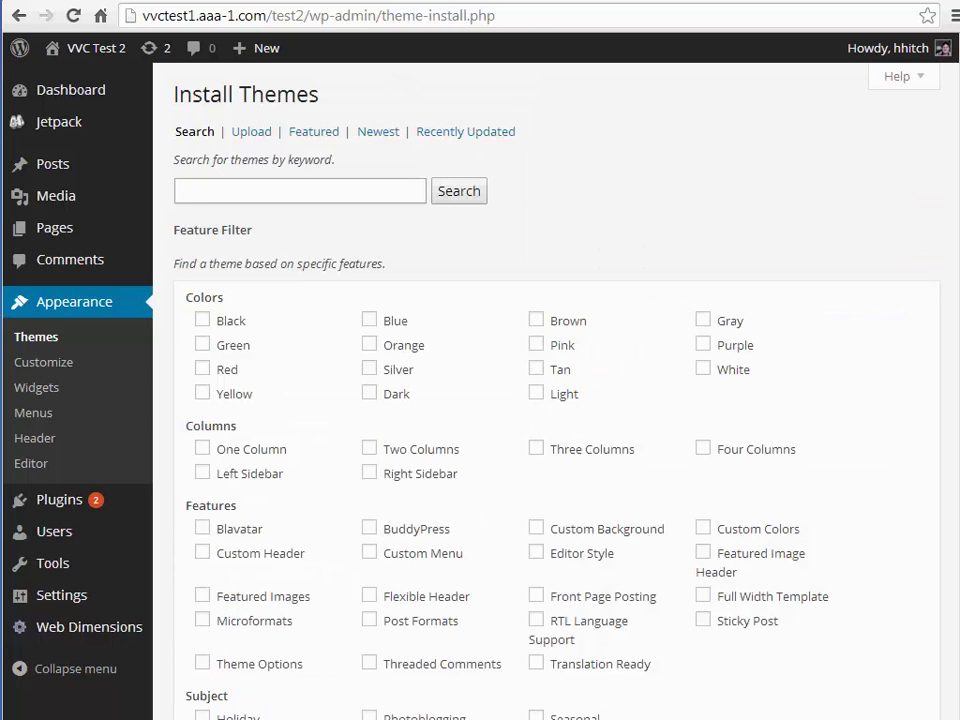
pyautogui.write('twenty')
pyautogui.press('Return')
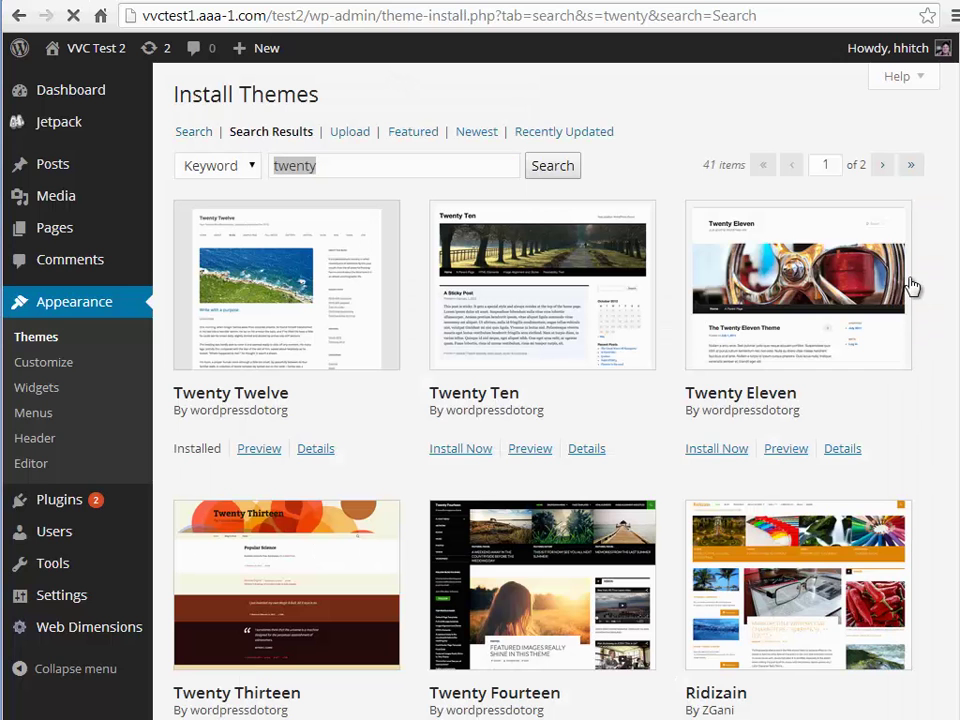
pyautogui.scroll(-2, 545, 390)
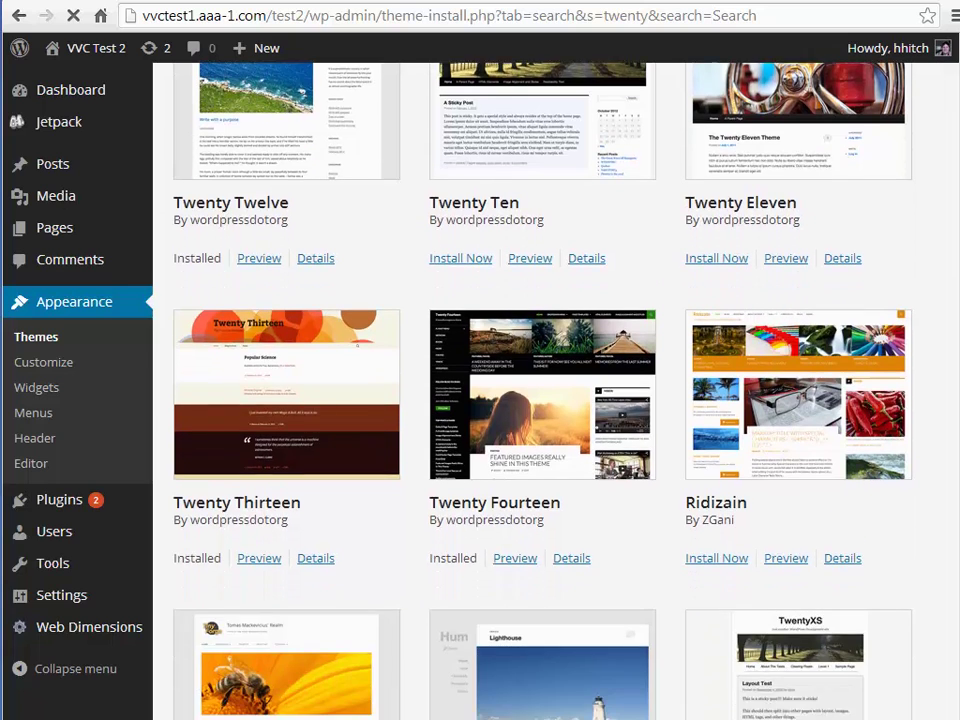
pyautogui.scroll(1, 204, 285)
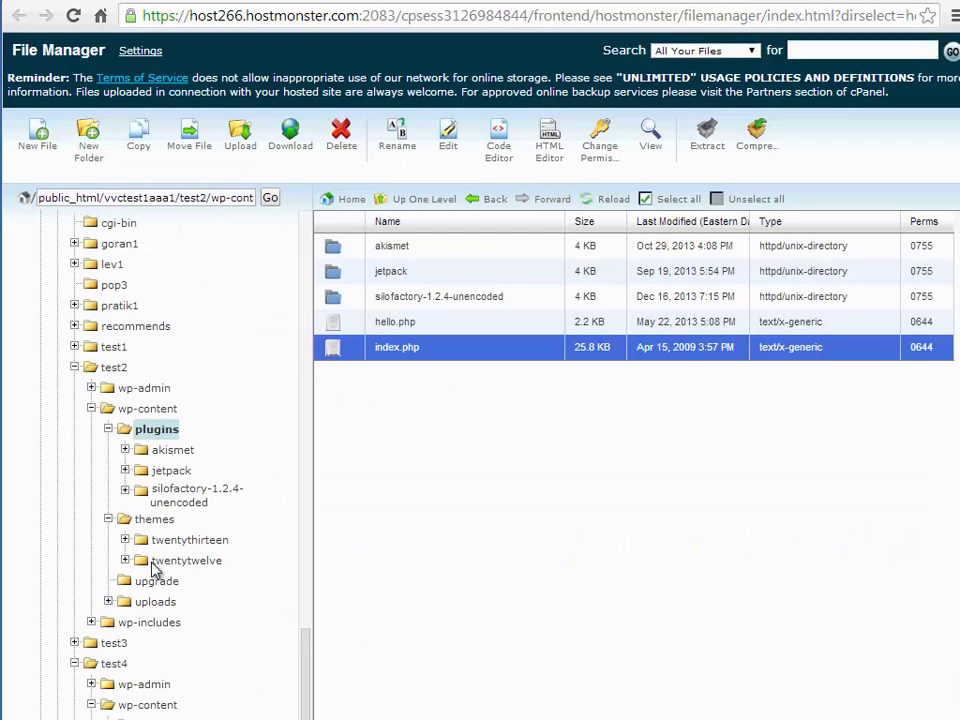
# Switch to File Manager and examine test2's wp-content/themes folder and its twentythirteen subfolder
pyautogui.click(150, 519)
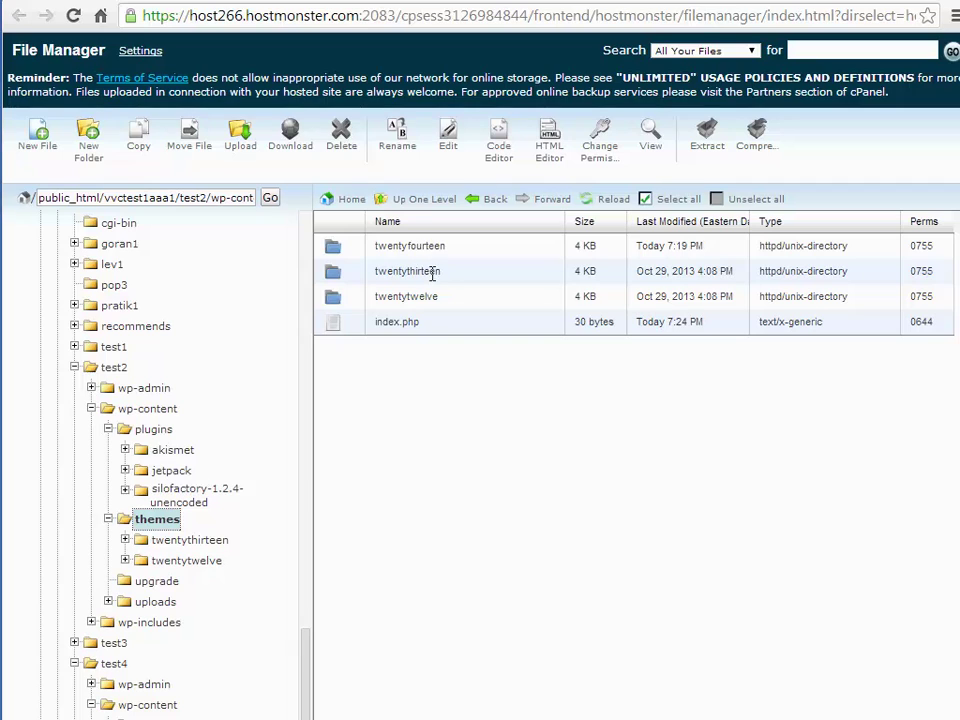
pyautogui.click(142, 541)
pyautogui.click(172, 541)
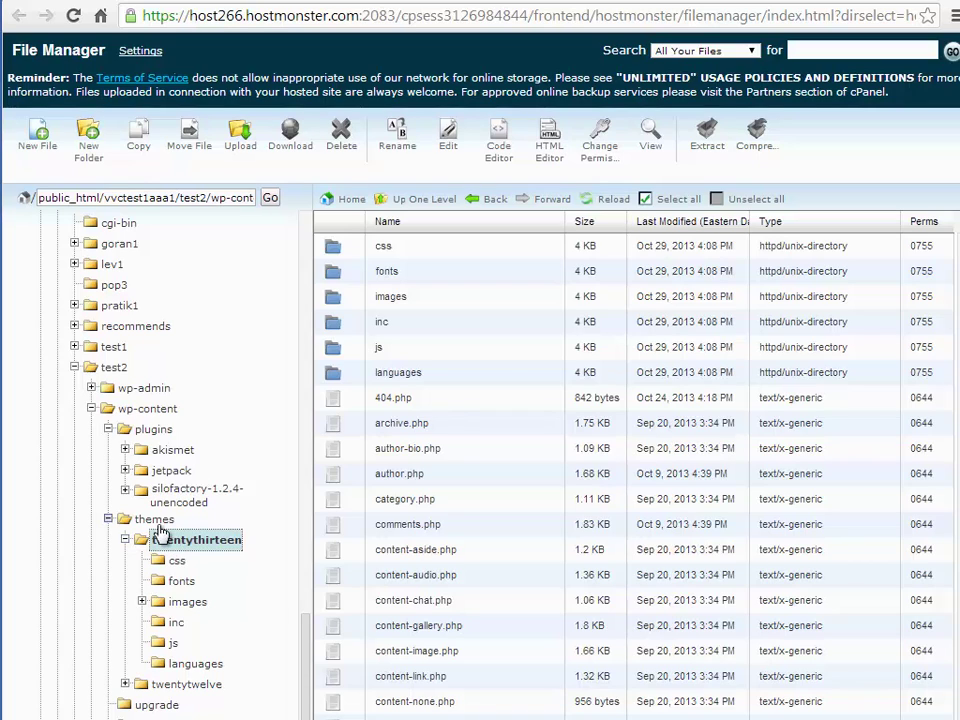
pyautogui.click(153, 521)
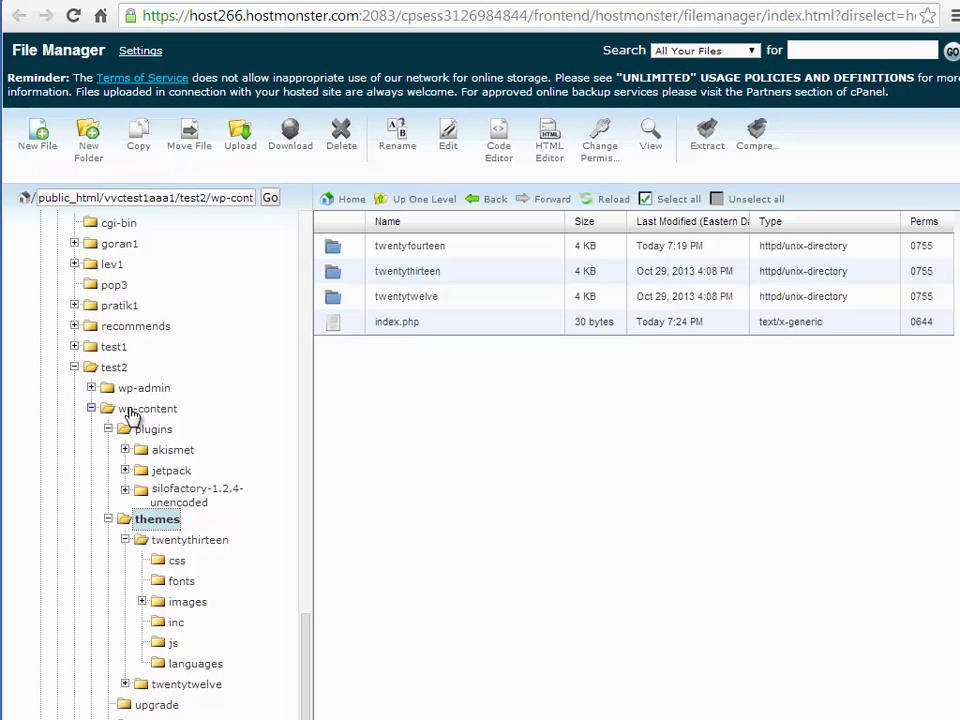
pyautogui.click(147, 409)
# Switch back to the WordPress theme search results, and install and activate the Twenty Ten theme
pyautogui.click(330, 1)
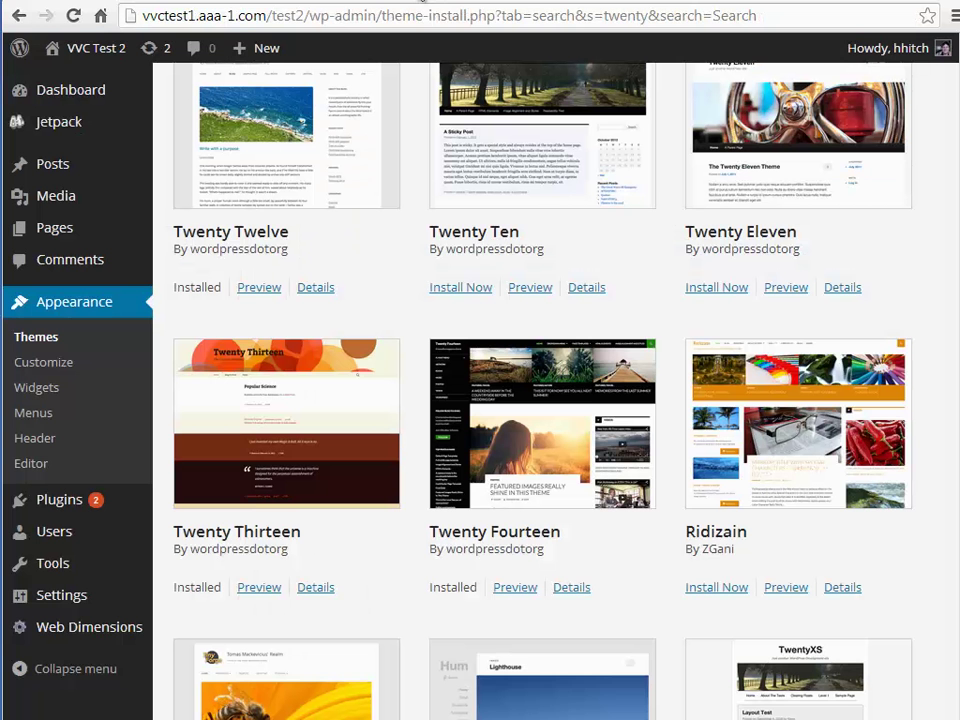
pyautogui.scroll(3, 545, 247)
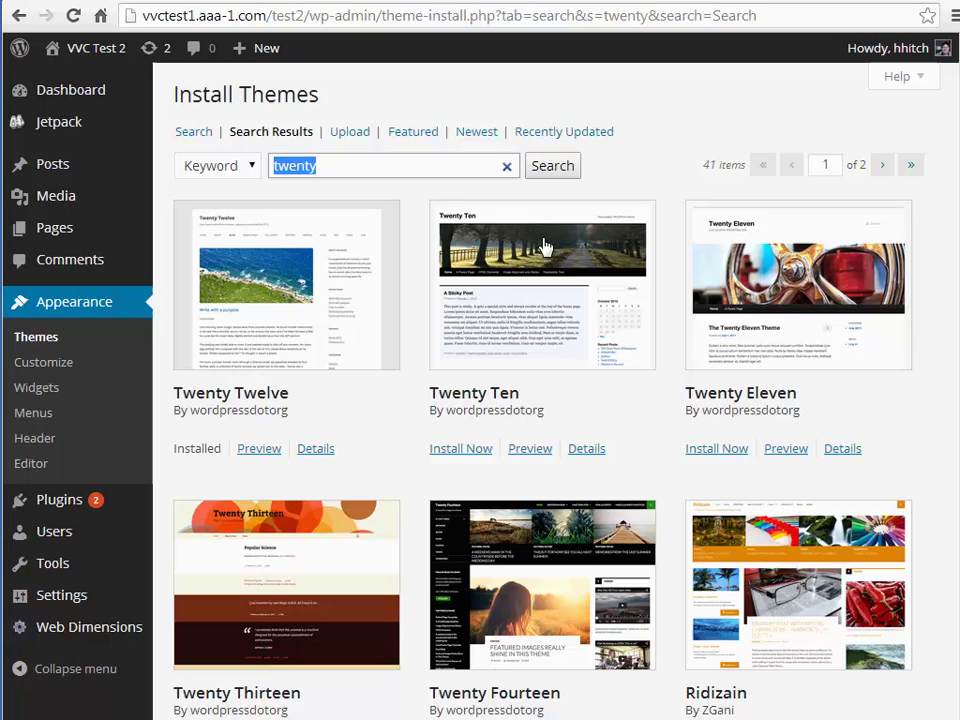
pyautogui.click(448, 449)
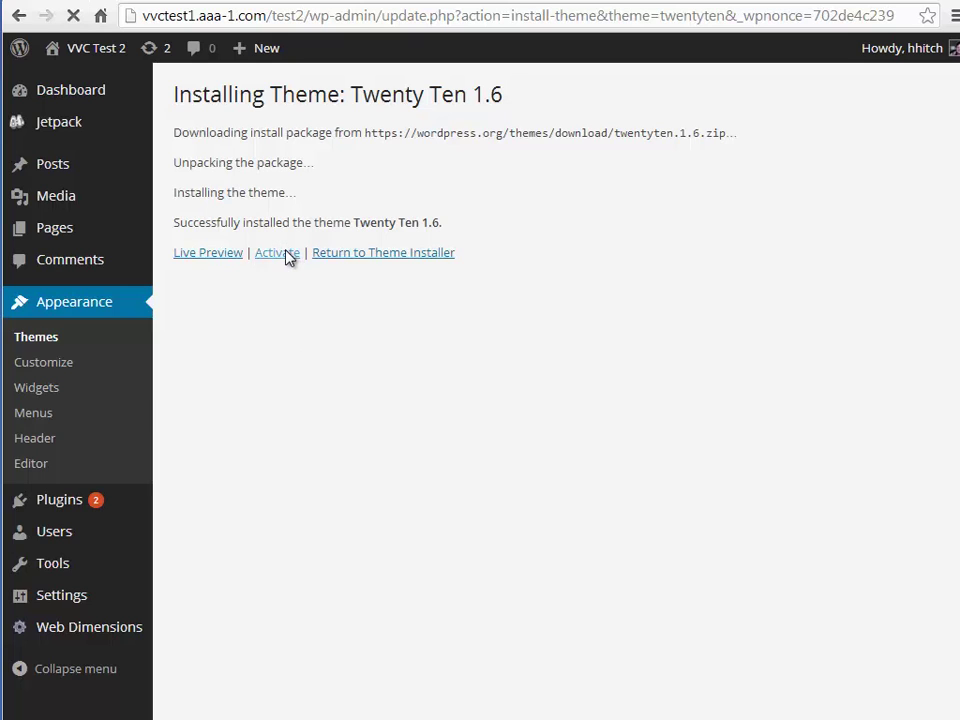
pyautogui.click(296, 260)
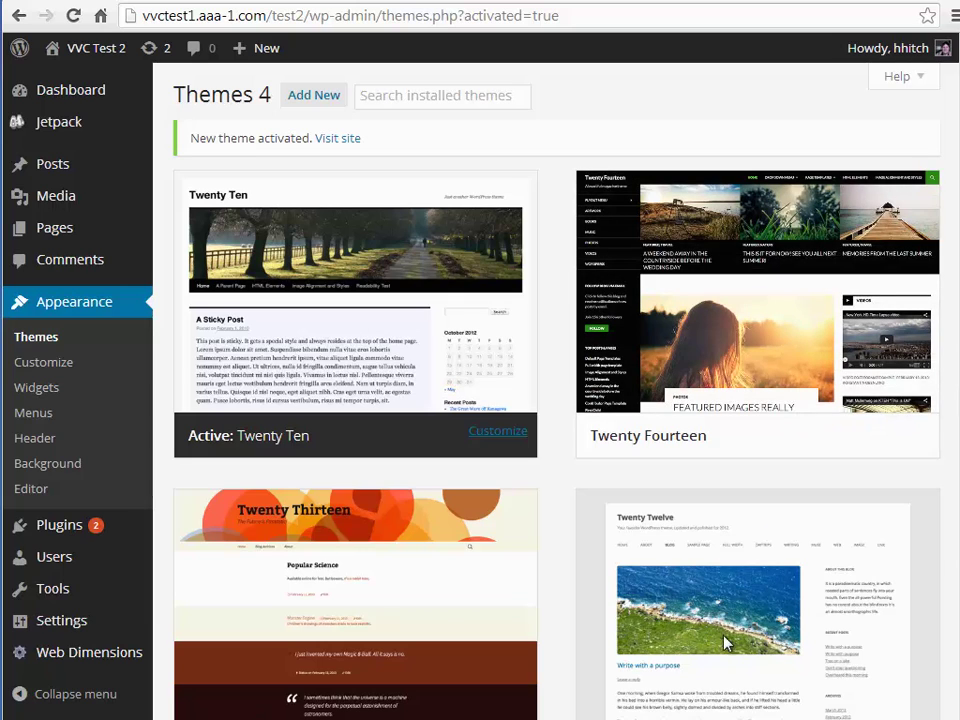
# Delete the inactive Twenty Fourteen theme from its theme details and confirm the deletion
pyautogui.scroll(-1, 556, 400)
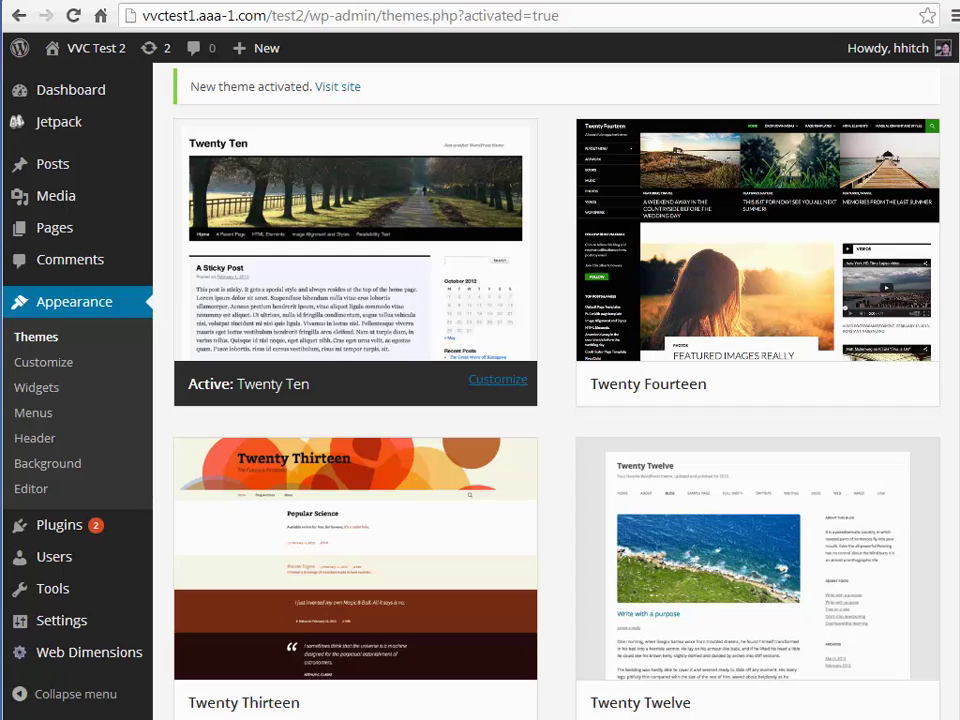
pyautogui.moveTo(853, 336)
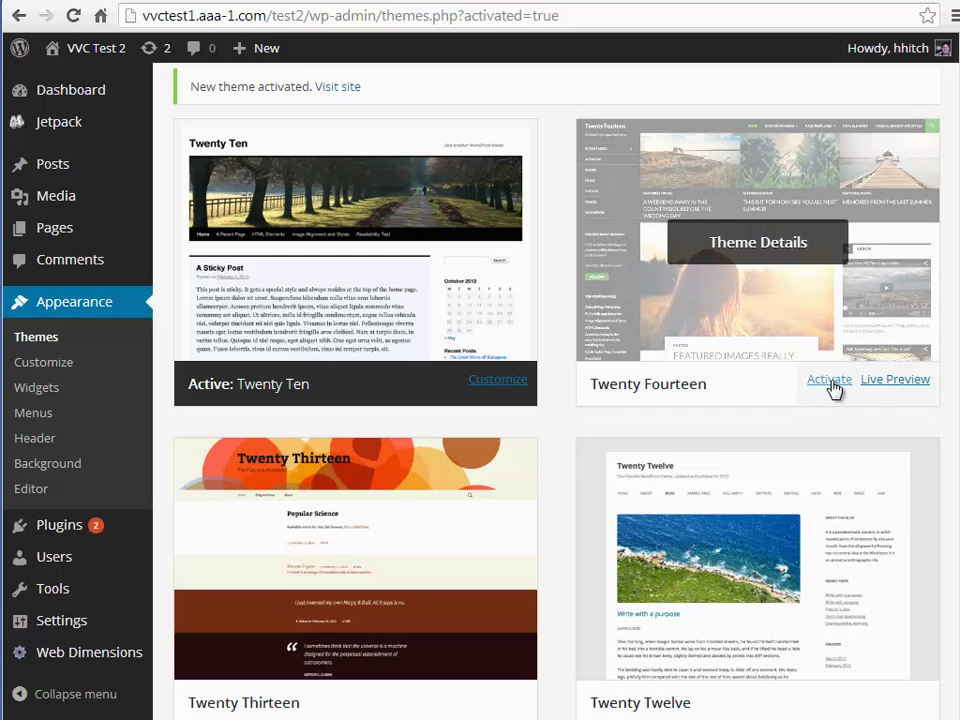
pyautogui.click(770, 275)
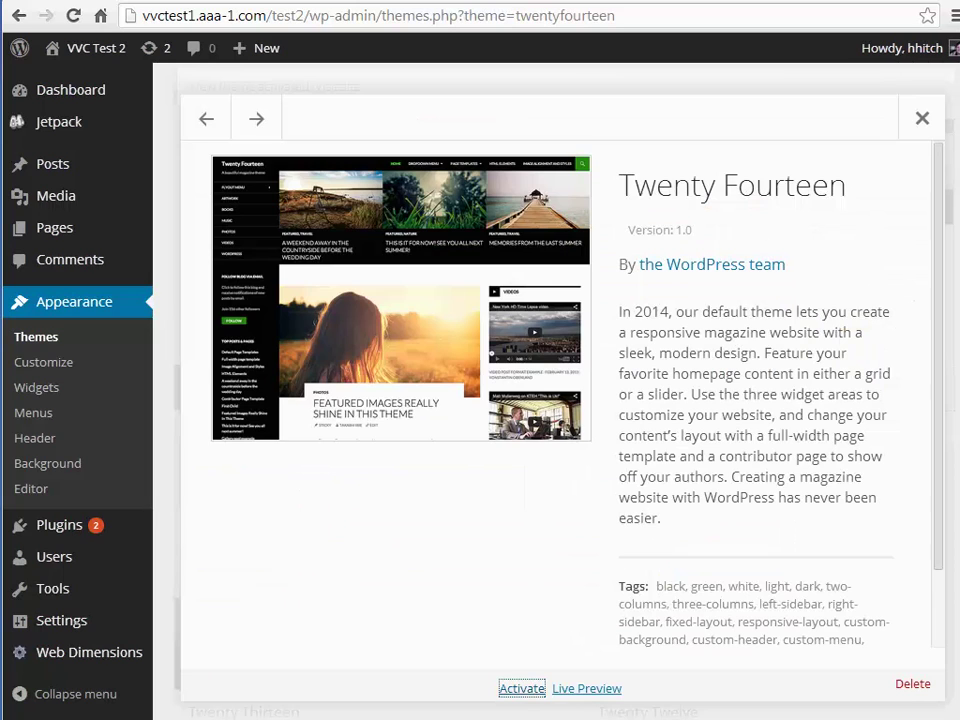
pyautogui.click(912, 687)
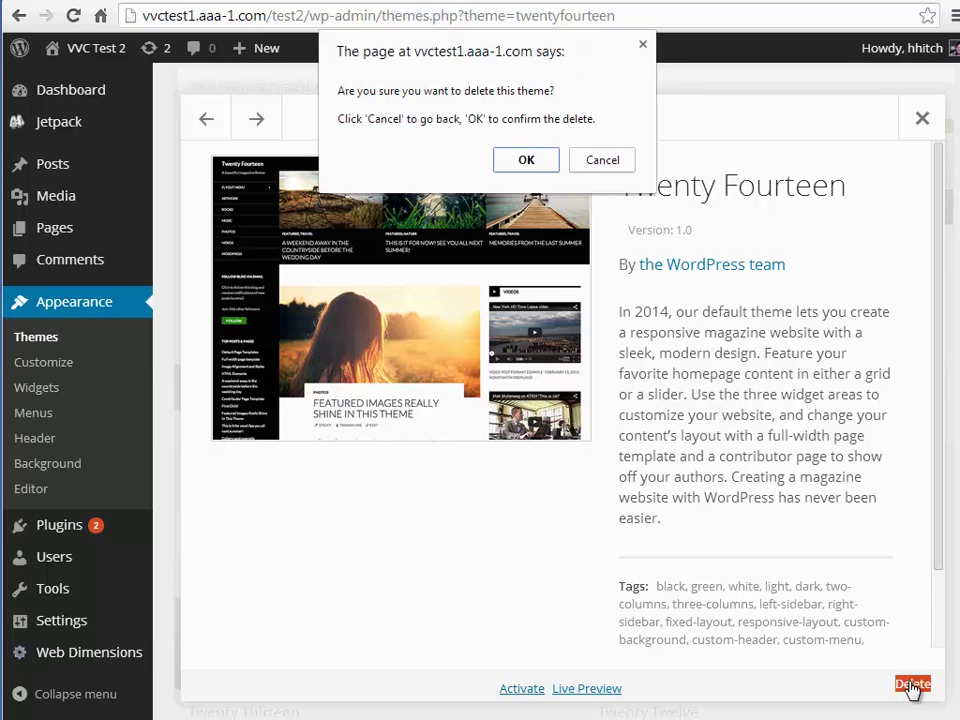
pyautogui.click(525, 160)
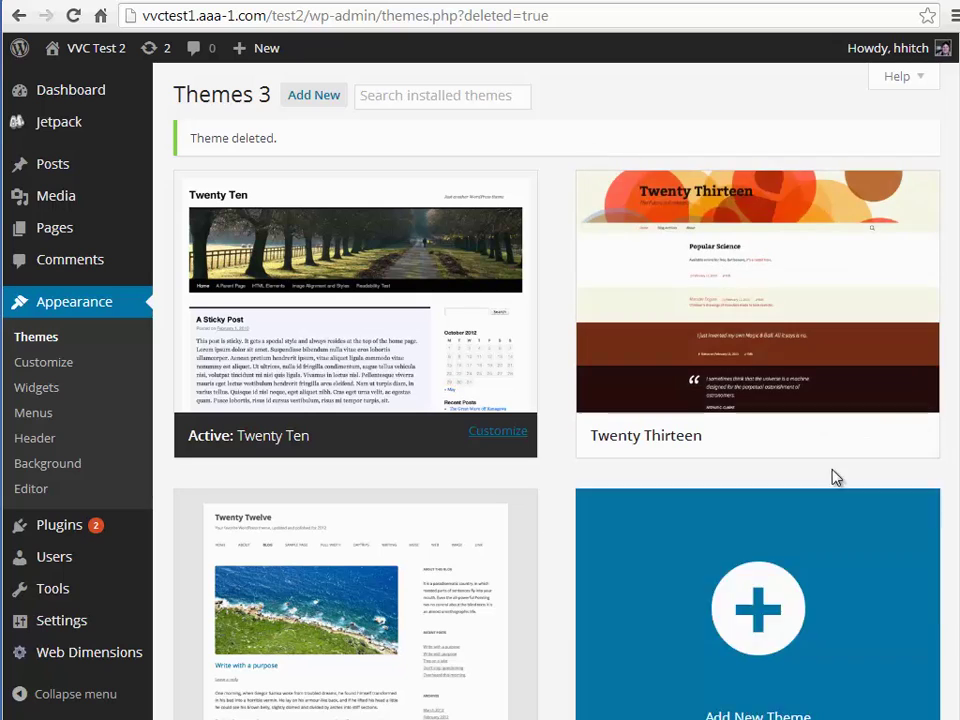
# Delete the Twenty Thirteen theme from its theme details and confirm the deletion
pyautogui.moveTo(883, 450)
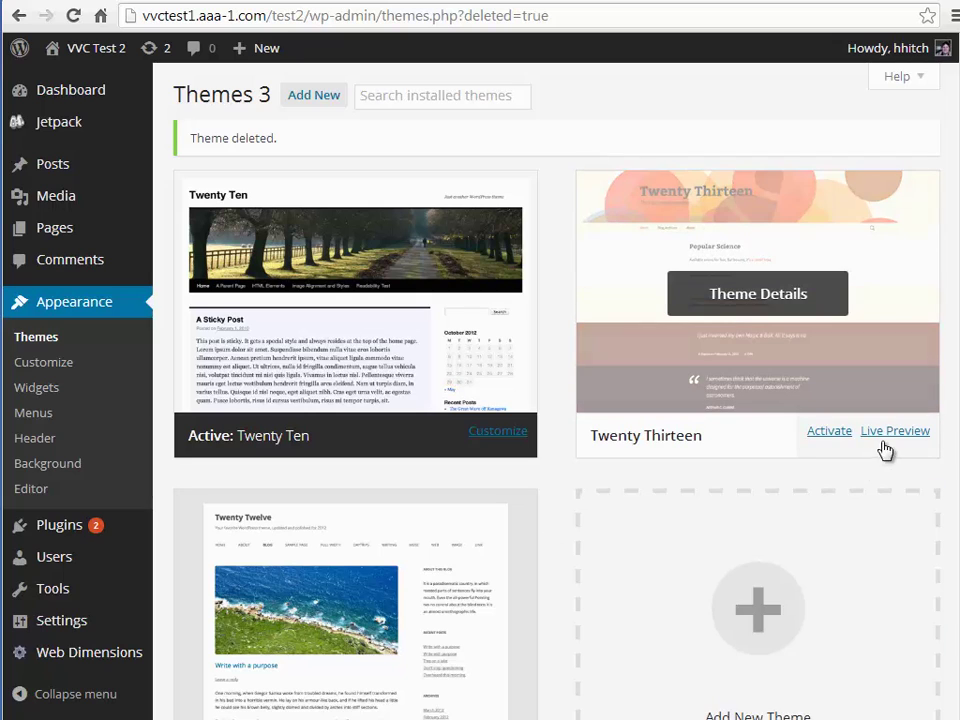
pyautogui.click(765, 297)
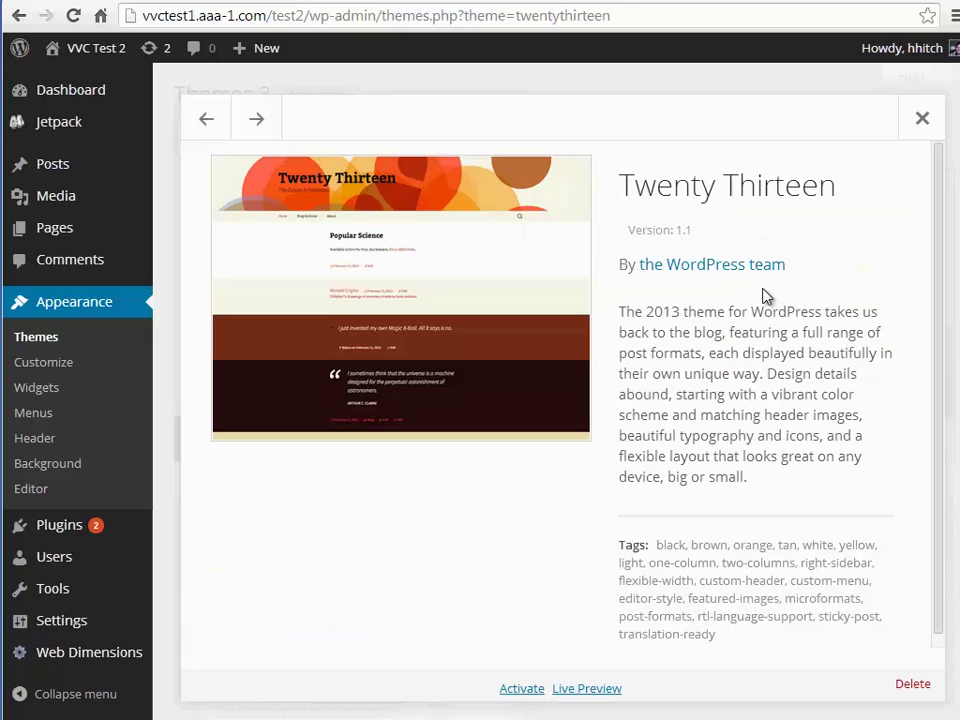
pyautogui.click(906, 686)
pyautogui.click(524, 160)
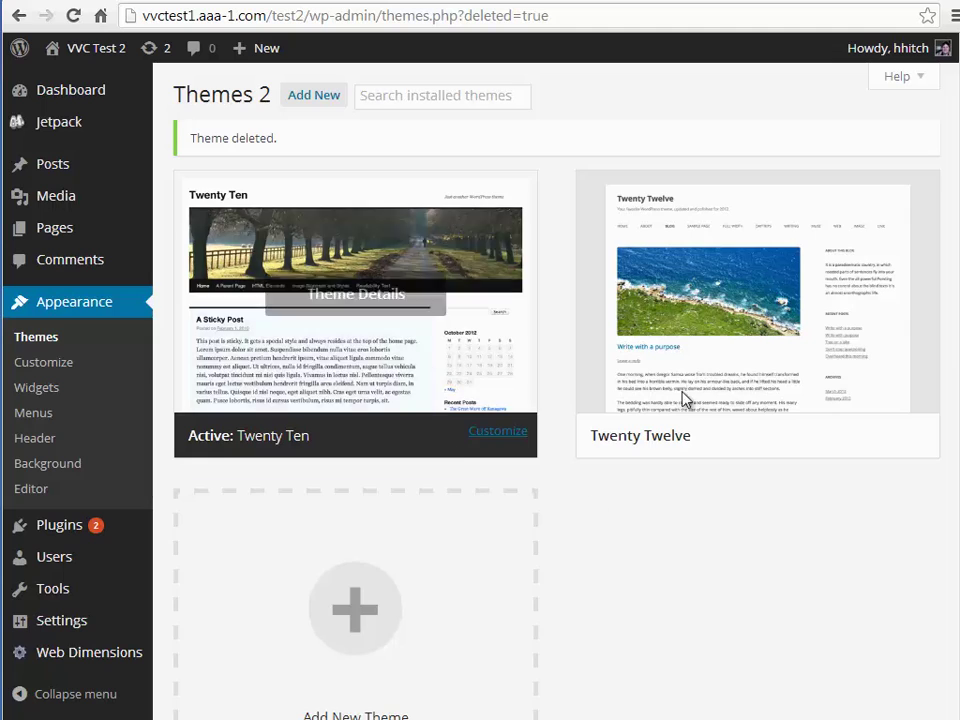
# Delete the Twenty Twelve theme from its theme details and confirm the deletion
pyautogui.moveTo(904, 452)
pyautogui.click(778, 300)
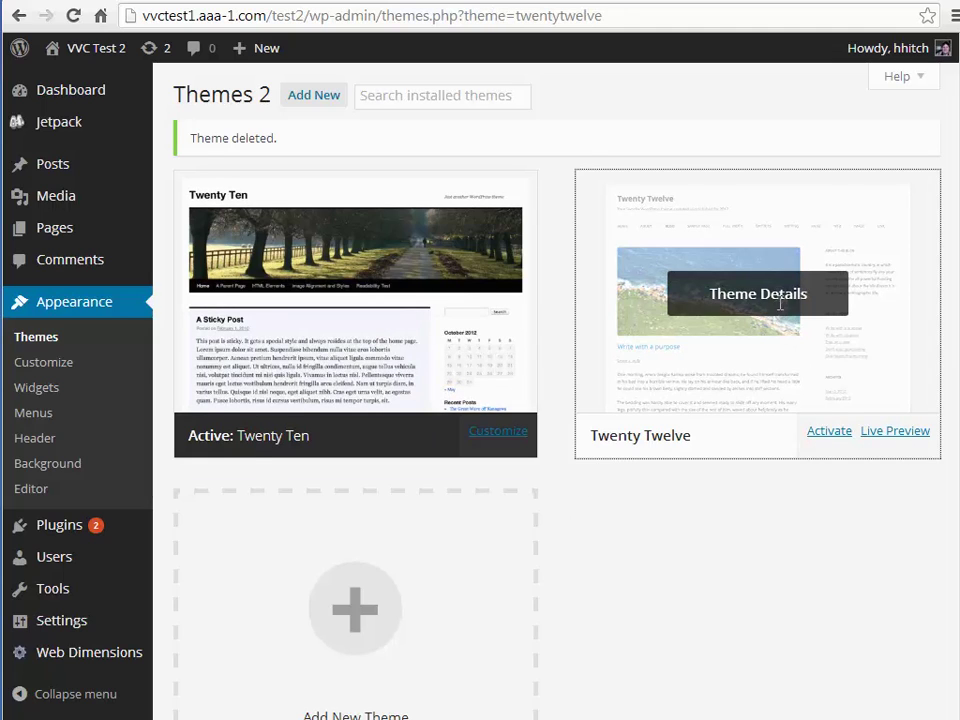
pyautogui.click(906, 684)
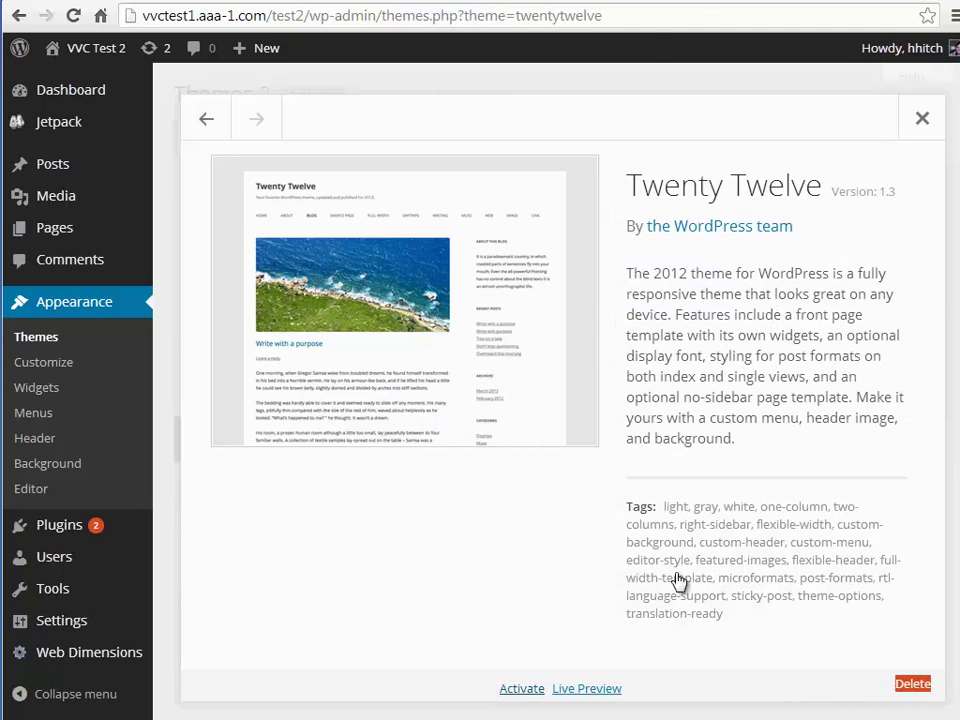
pyautogui.click(525, 162)
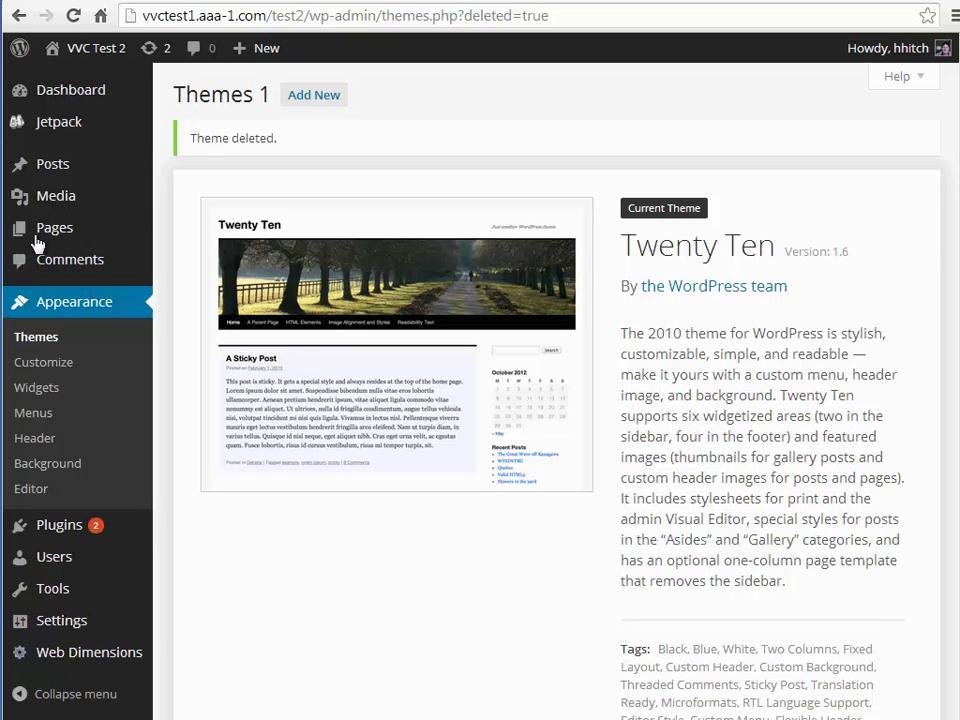
# Reload the Themes page and look over the details of the active Twenty Ten theme
pyautogui.click(73, 17)
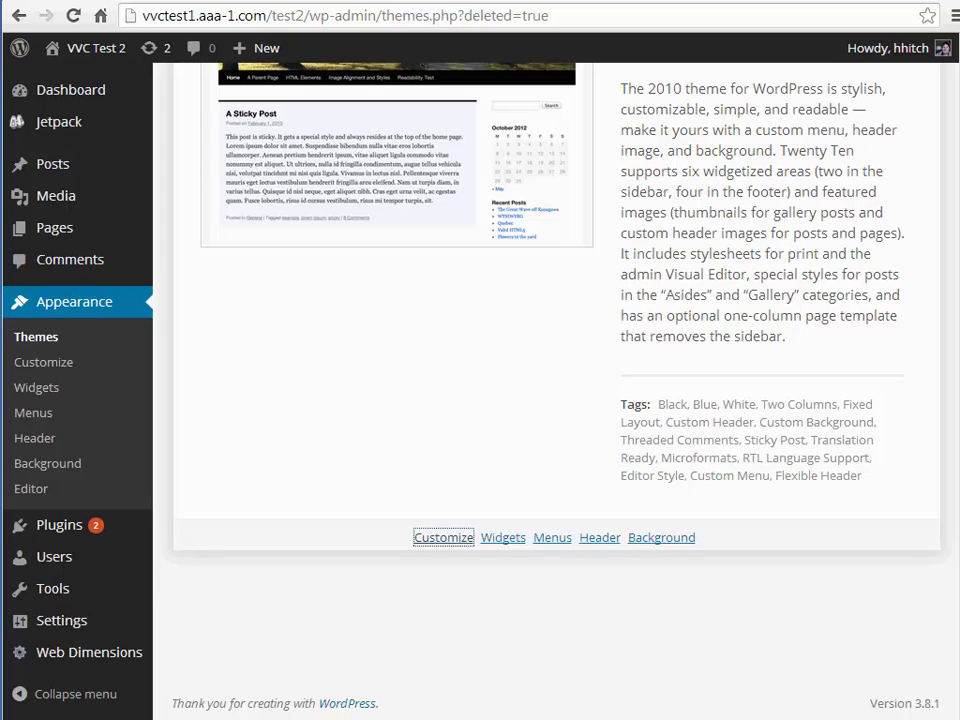
pyautogui.scroll(3, 450, 456)
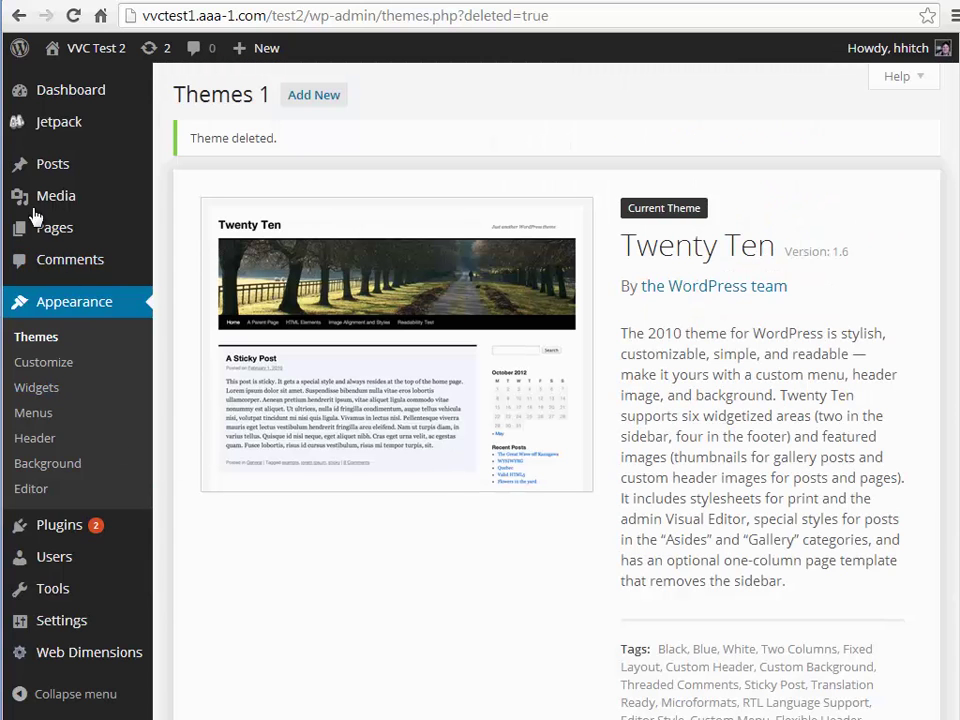
pyautogui.click(46, 96)
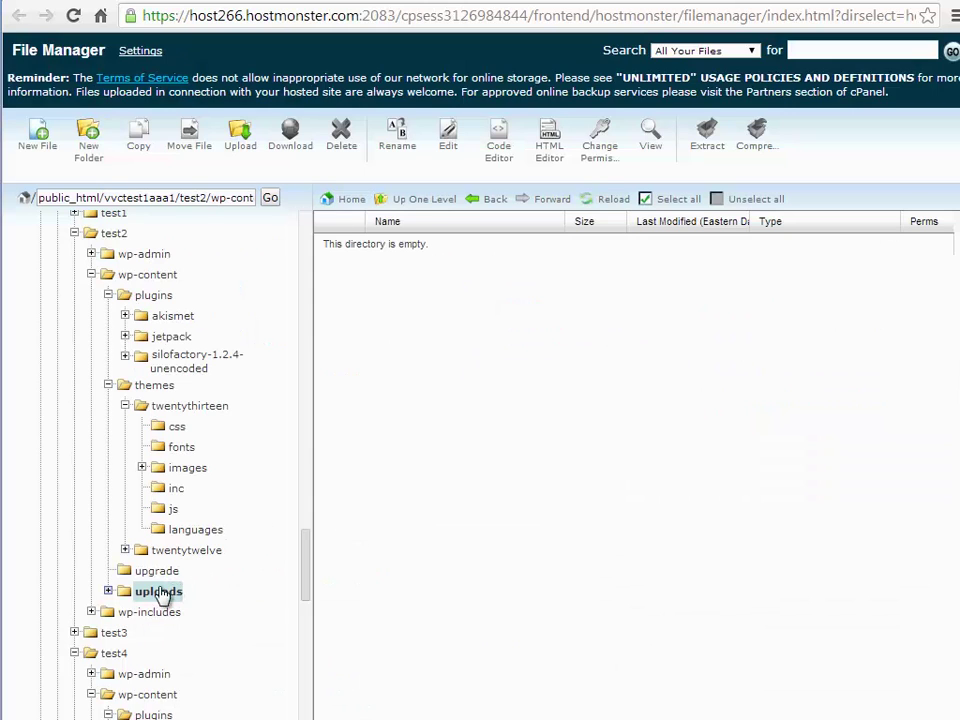
# In File Manager, recheck index.php from test2's wp-content/plugins folder in the code editor and close it
pyautogui.click(155, 295)
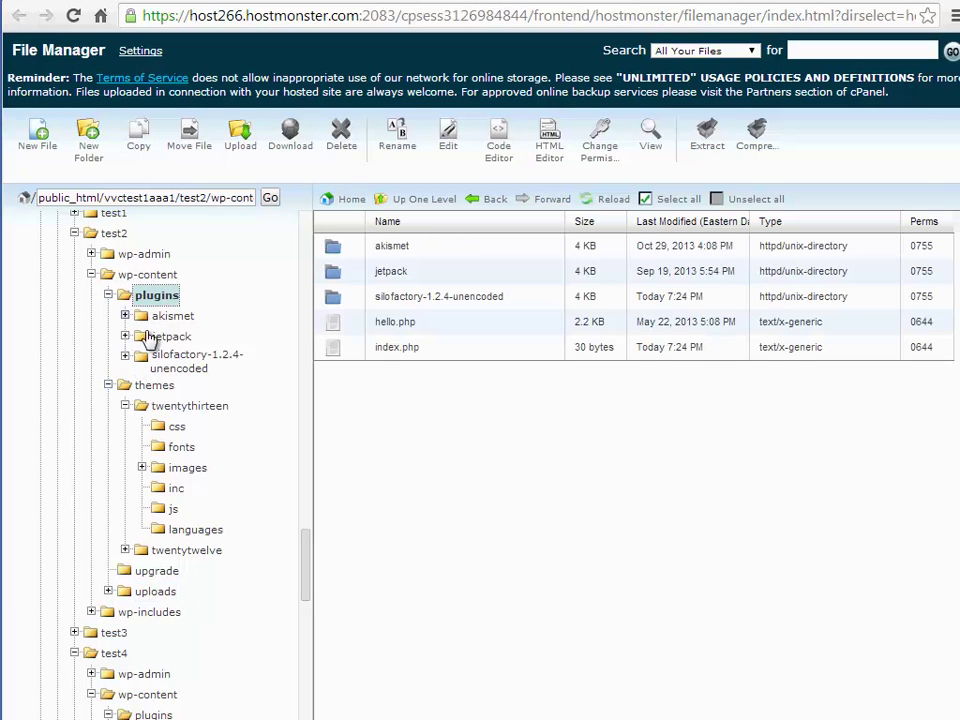
pyautogui.click(333, 348)
pyautogui.click(496, 165)
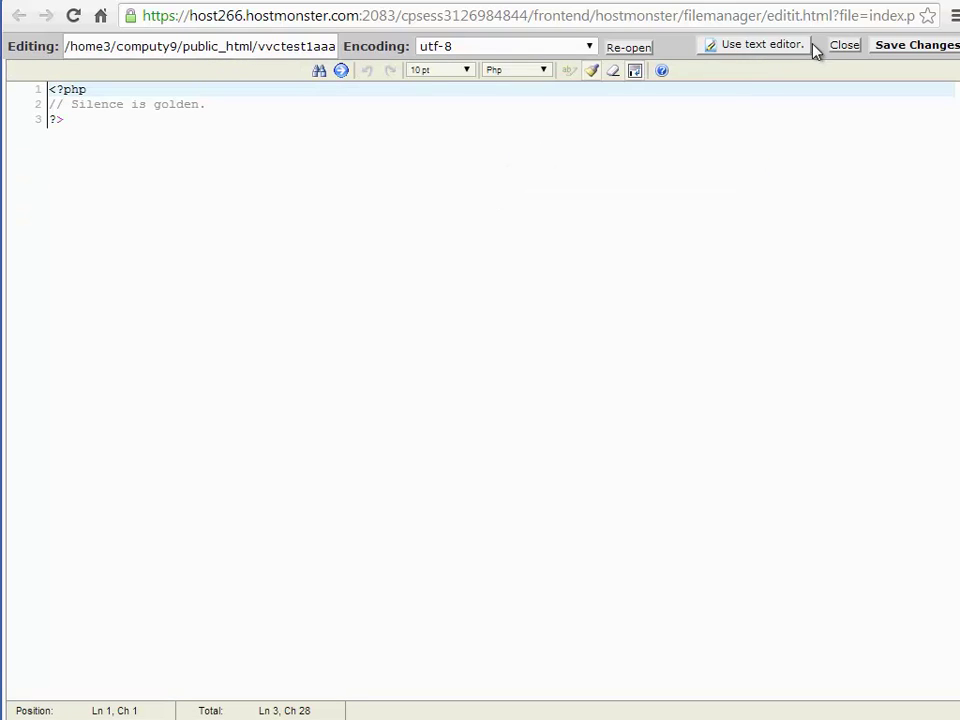
pyautogui.click(843, 46)
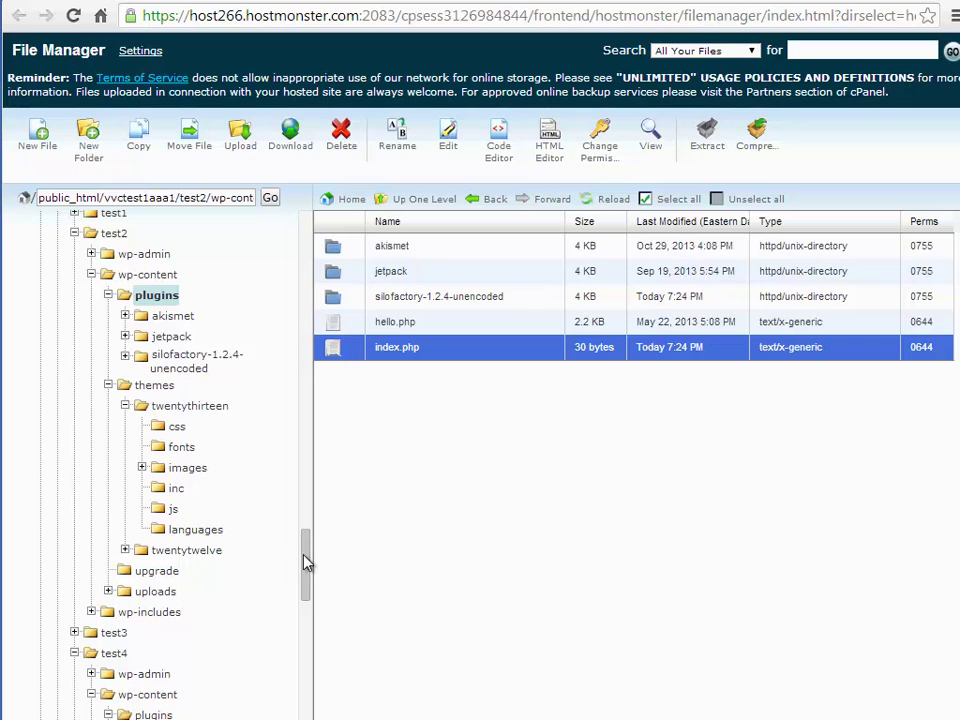
# Open index.php from the akismet plugin folder in the code editor
pyautogui.click(170, 316)
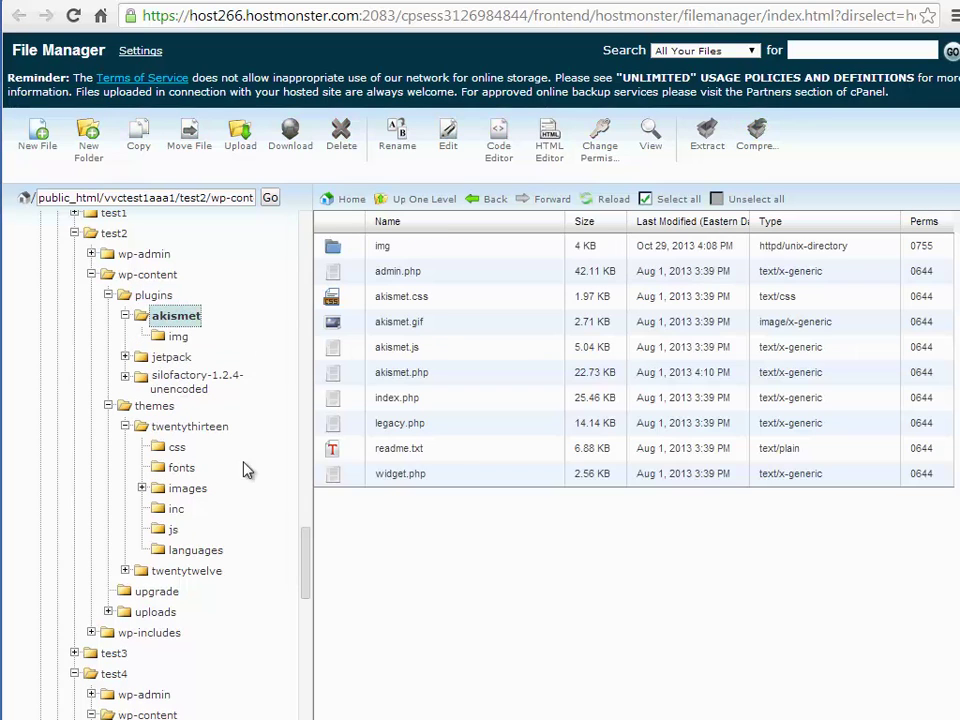
pyautogui.click(335, 400)
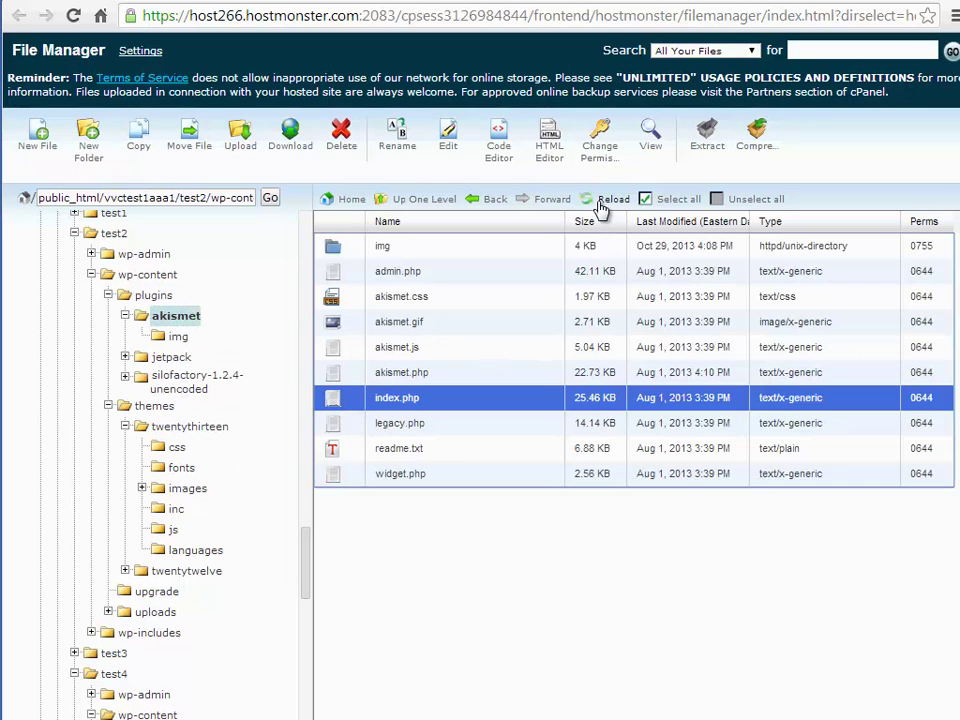
pyautogui.click(499, 151)
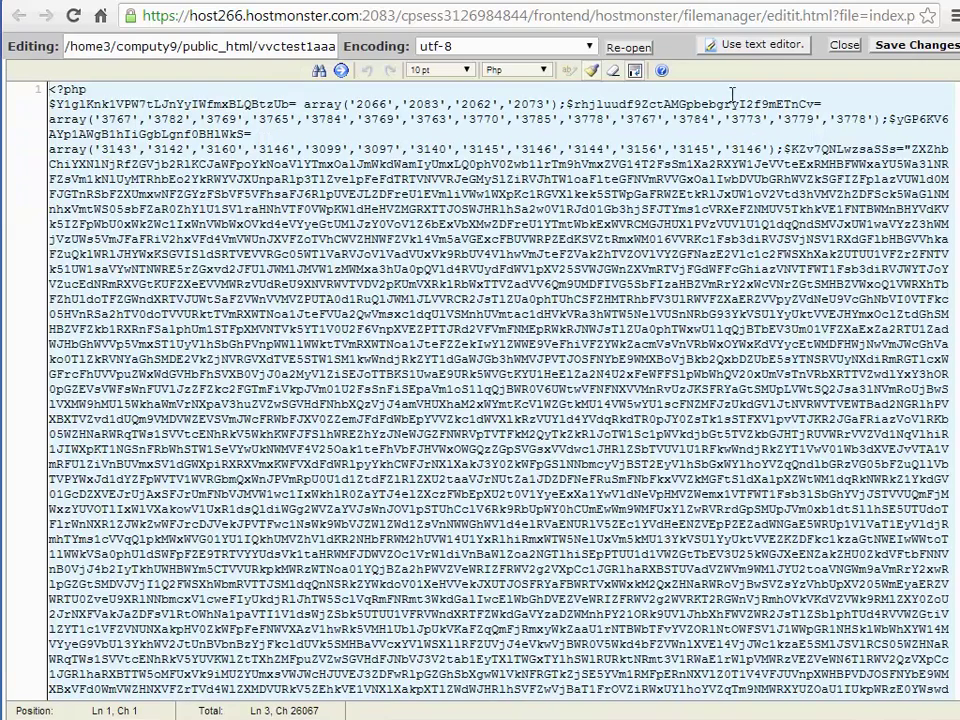
# Close akismet's index.php in the code editor, switch to the WordPress Plugins page and deactivate the SiloFactory plugin
pyautogui.click(843, 46)
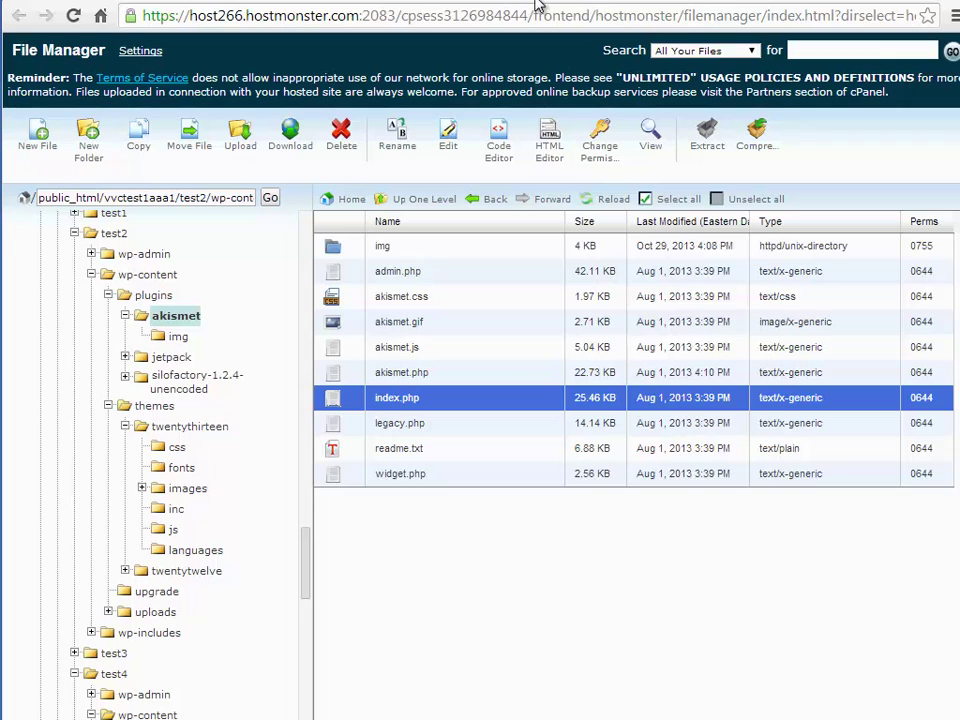
pyautogui.click(405, 3)
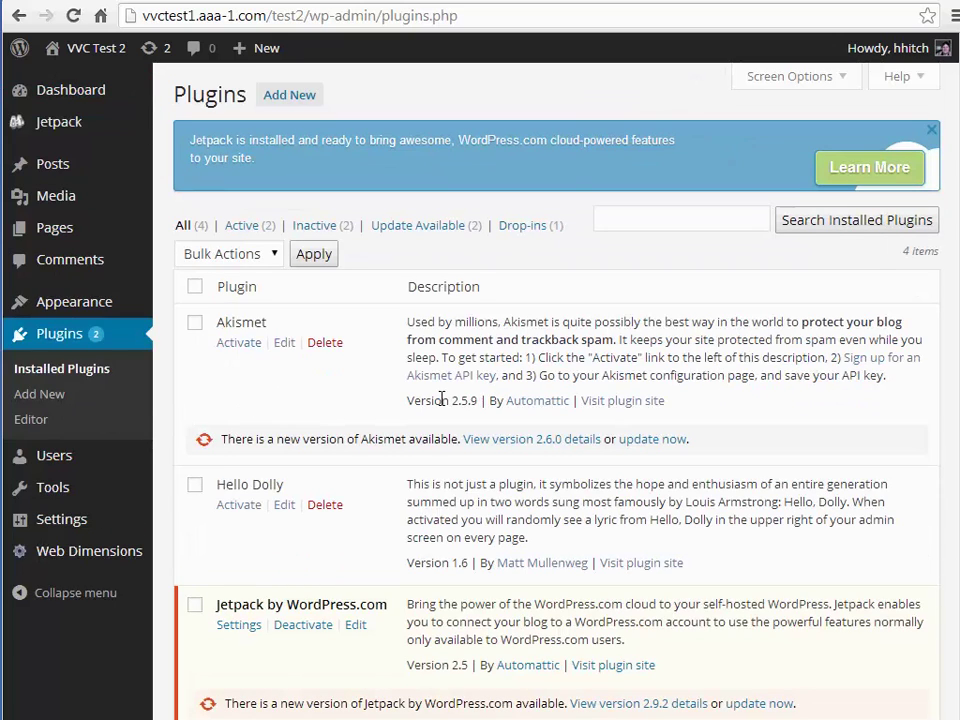
pyautogui.scroll(-3, 953, 392)
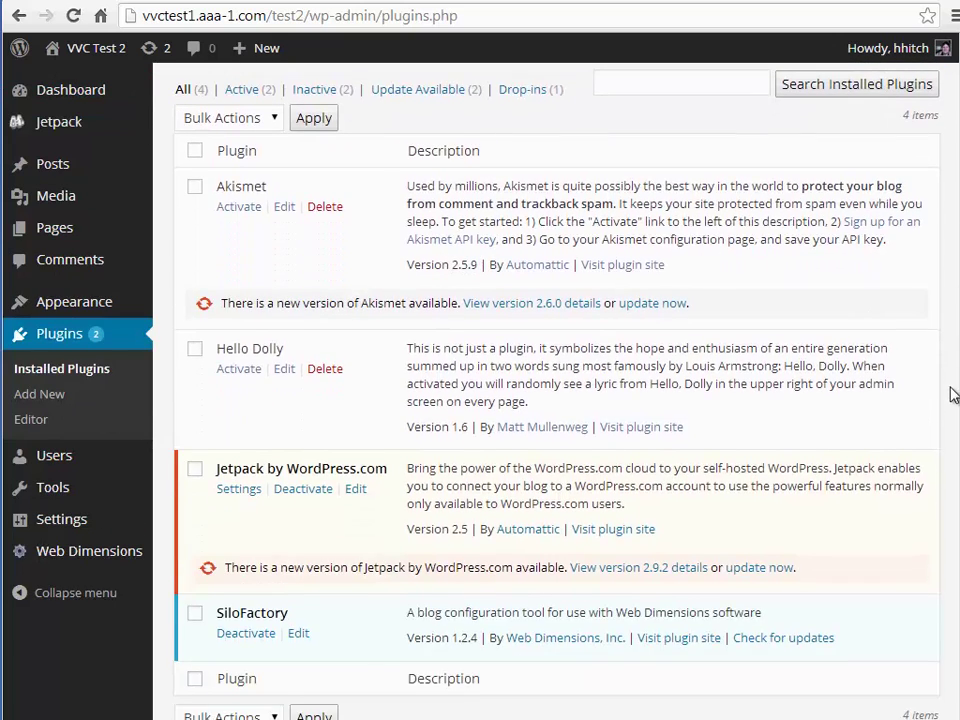
pyautogui.click(223, 613)
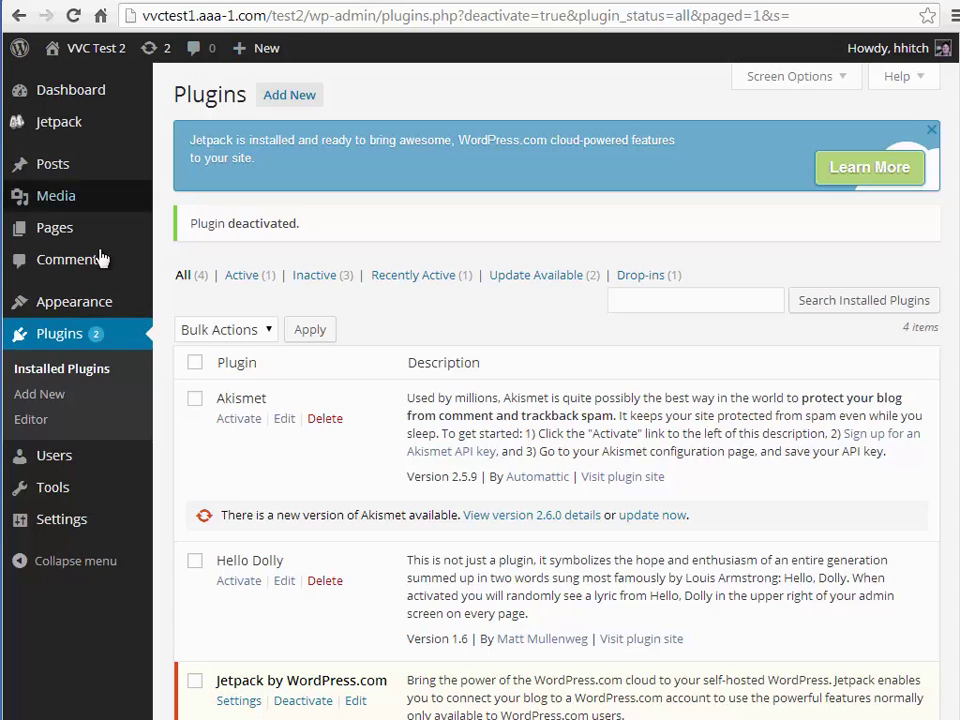
# Activate the Akismet plugin and reactivate SiloFactory in the installed plugins list
pyautogui.moveTo(78, 316)
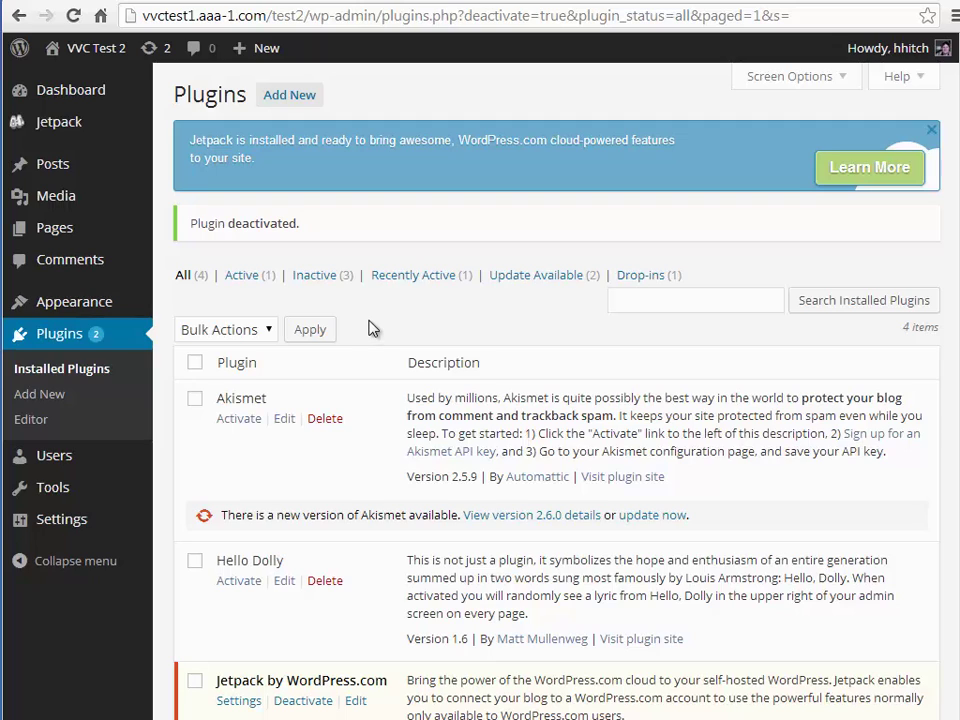
pyautogui.click(233, 420)
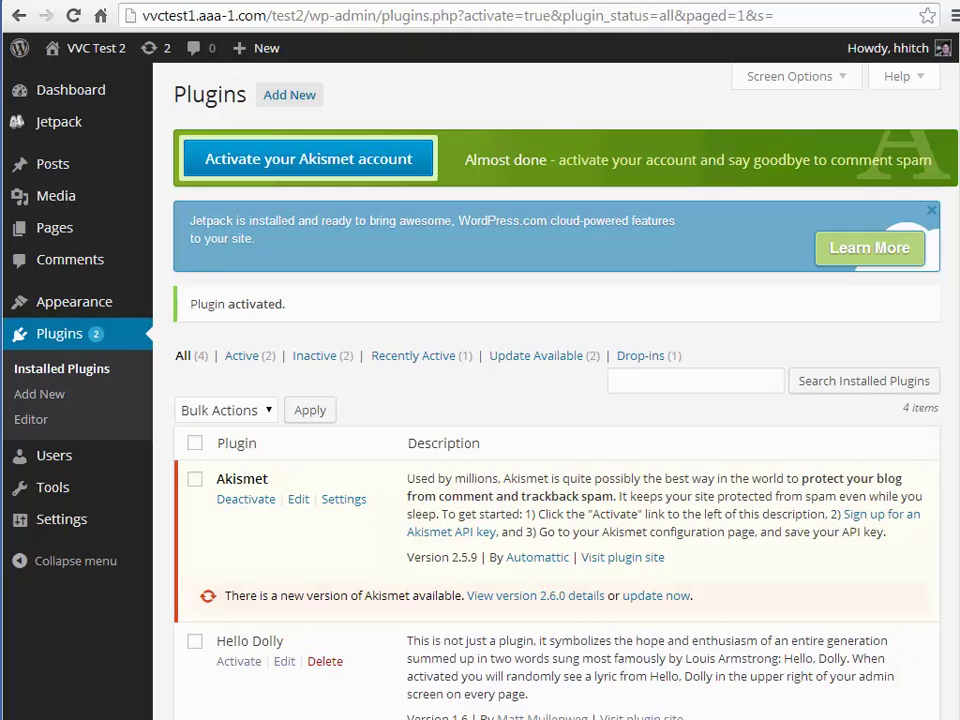
pyautogui.scroll(-3, 921, 429)
pyautogui.scroll(-1, 545, 390)
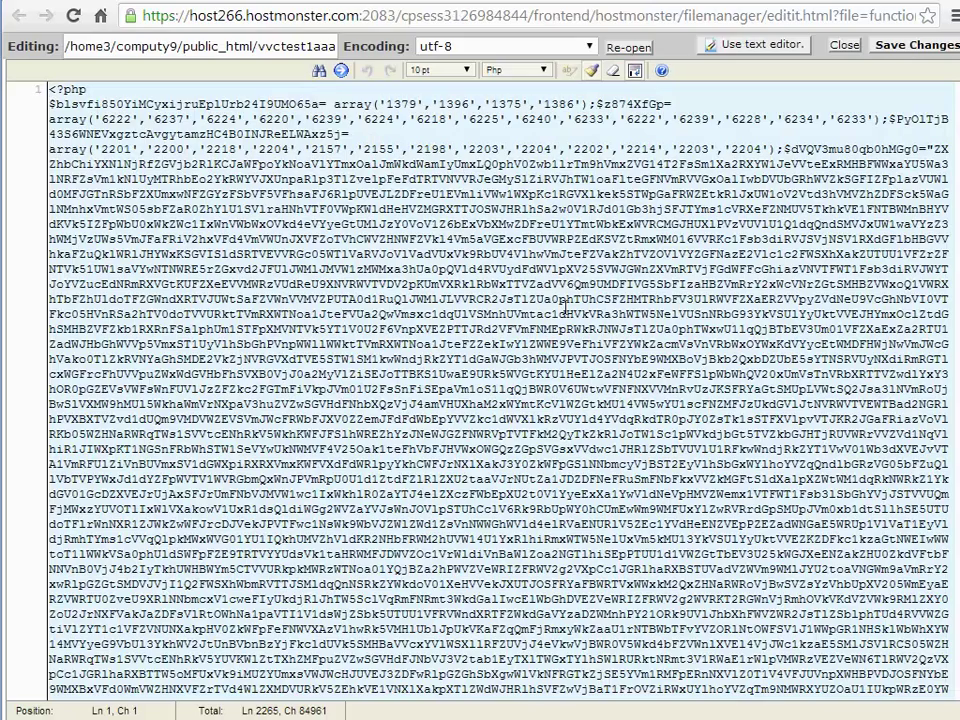
# In the File Manager code editor, delete the injected code before the SiloFactory class, keeping the opening <?php tag, and save and close the file
pyautogui.click(624, 2)
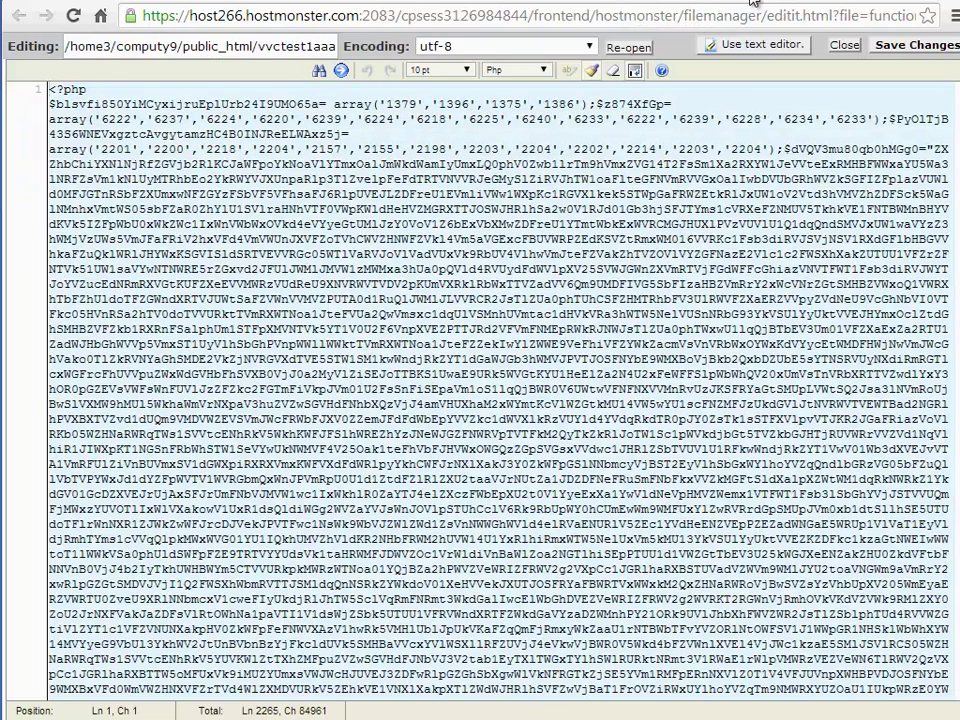
pyautogui.click(566, 2)
pyautogui.scroll(-15, 480, 390)
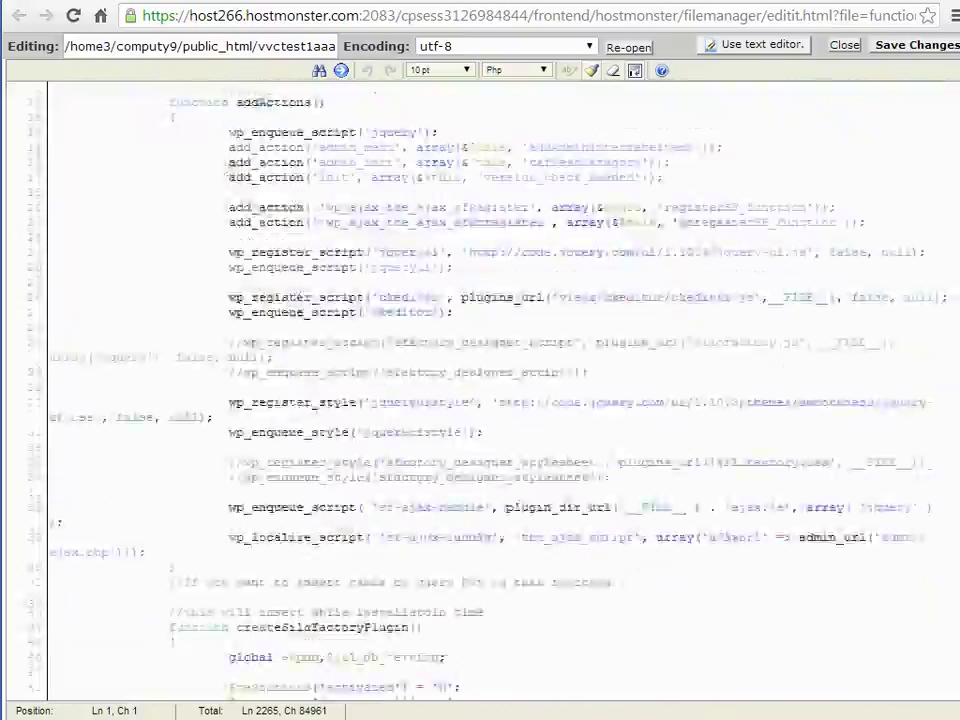
pyautogui.scroll(15, 480, 390)
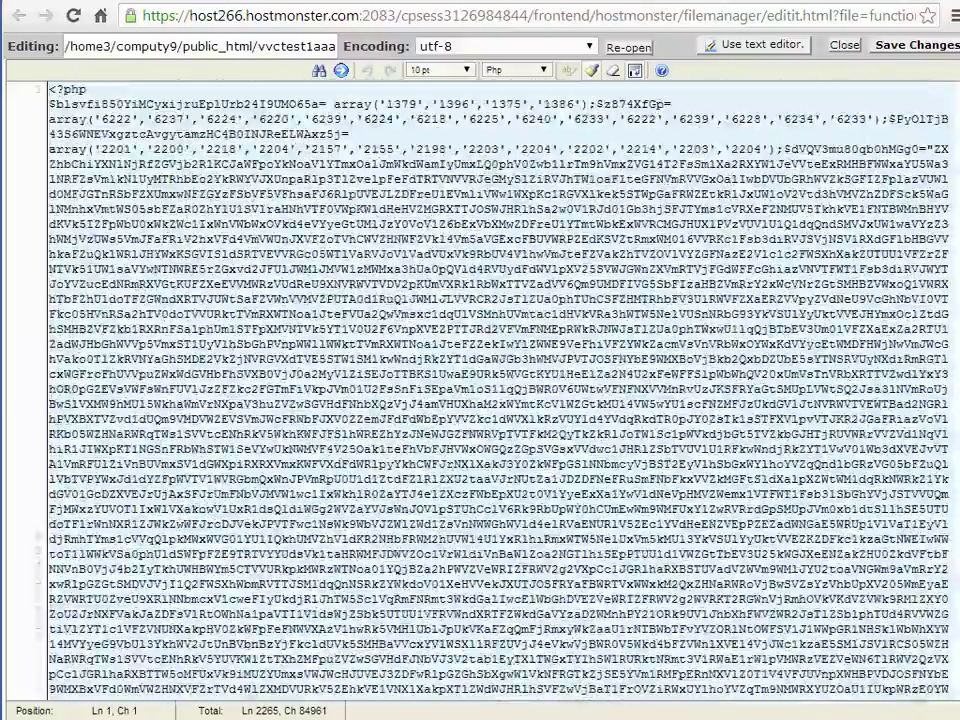
pyautogui.scroll(-10, 480, 390)
pyautogui.scroll(-10, 480, 390)
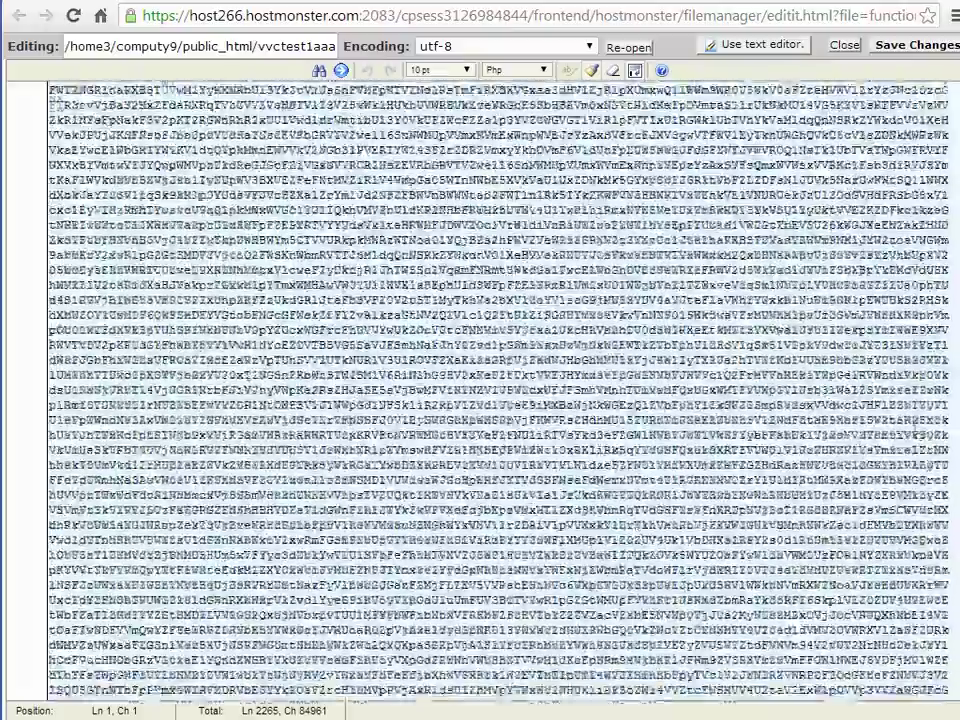
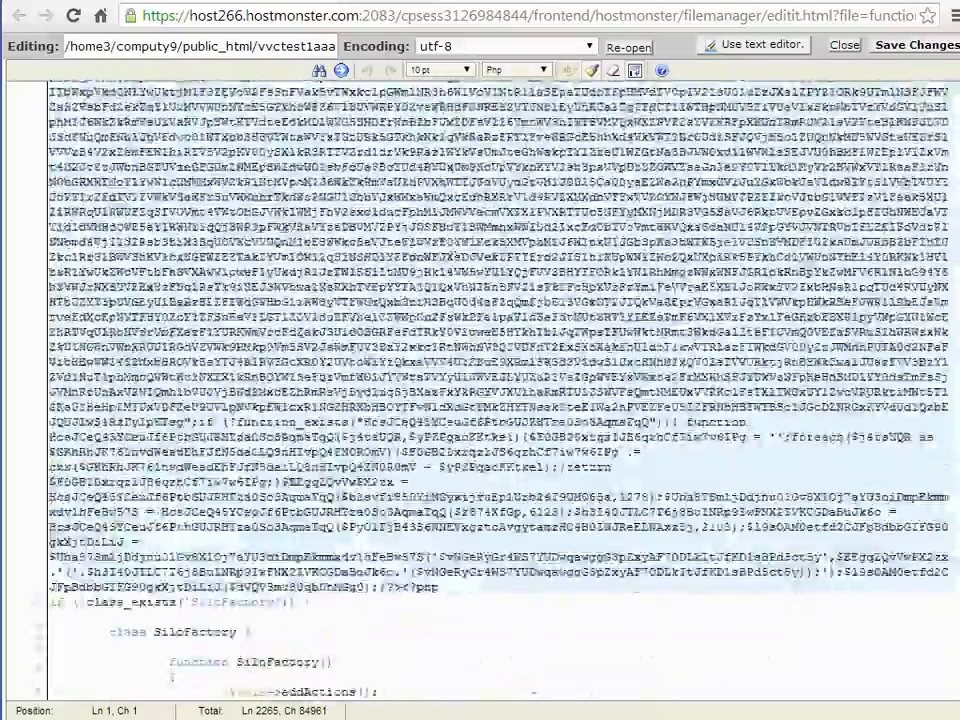
pyautogui.scroll(-1, 956, 135)
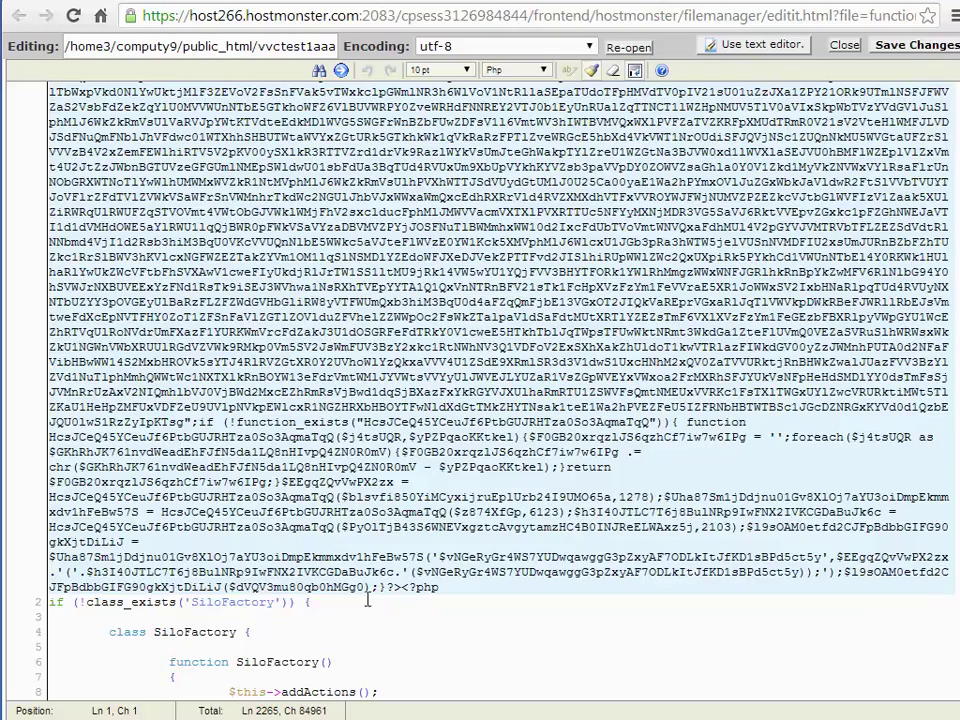
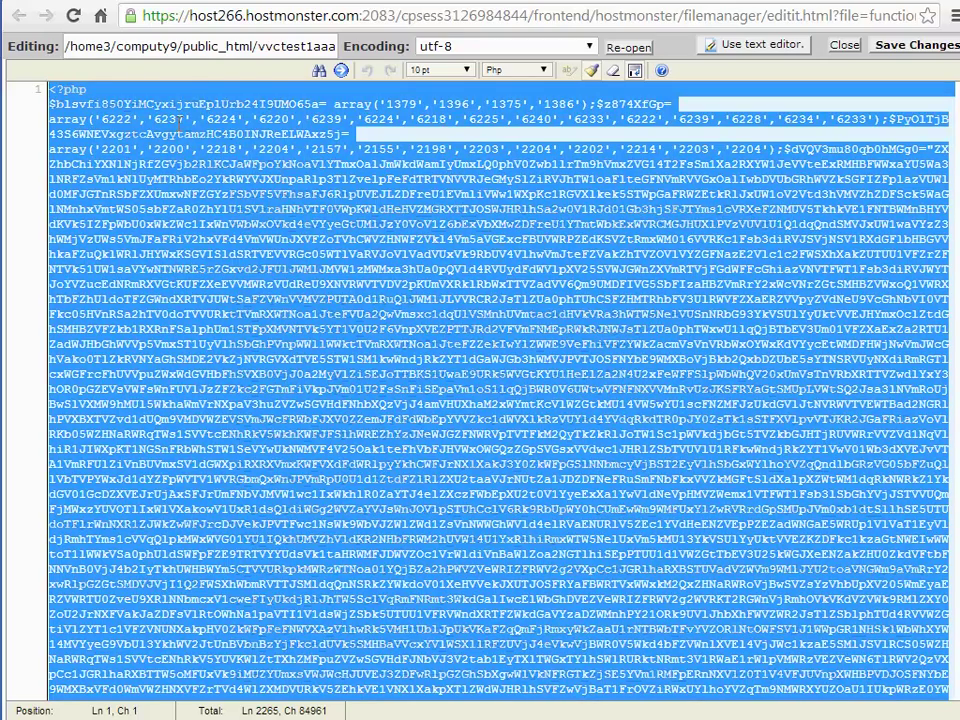
pyautogui.hotkey('ctrl', 'v')
pyautogui.rightClick(182, 124)
pyautogui.press('Escape')
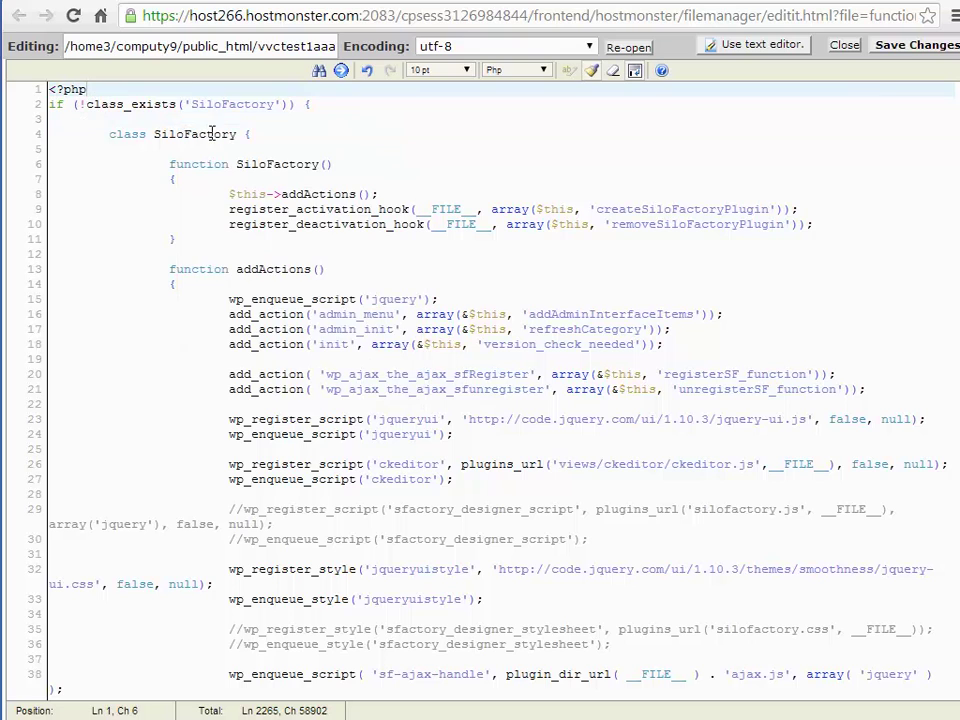
pyautogui.click(880, 46)
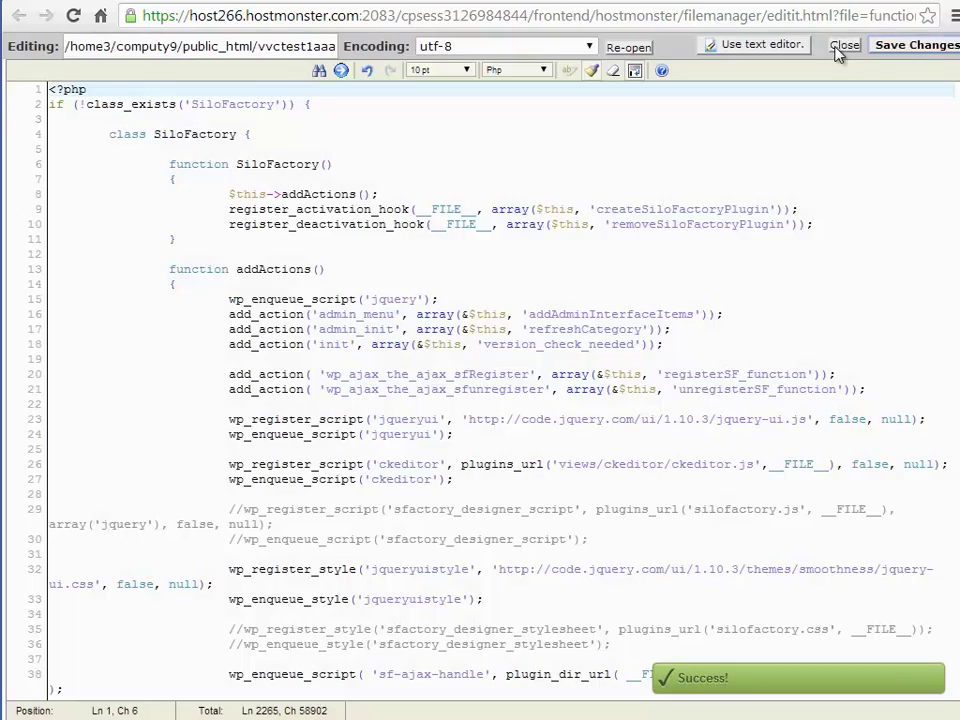
pyautogui.click(842, 46)
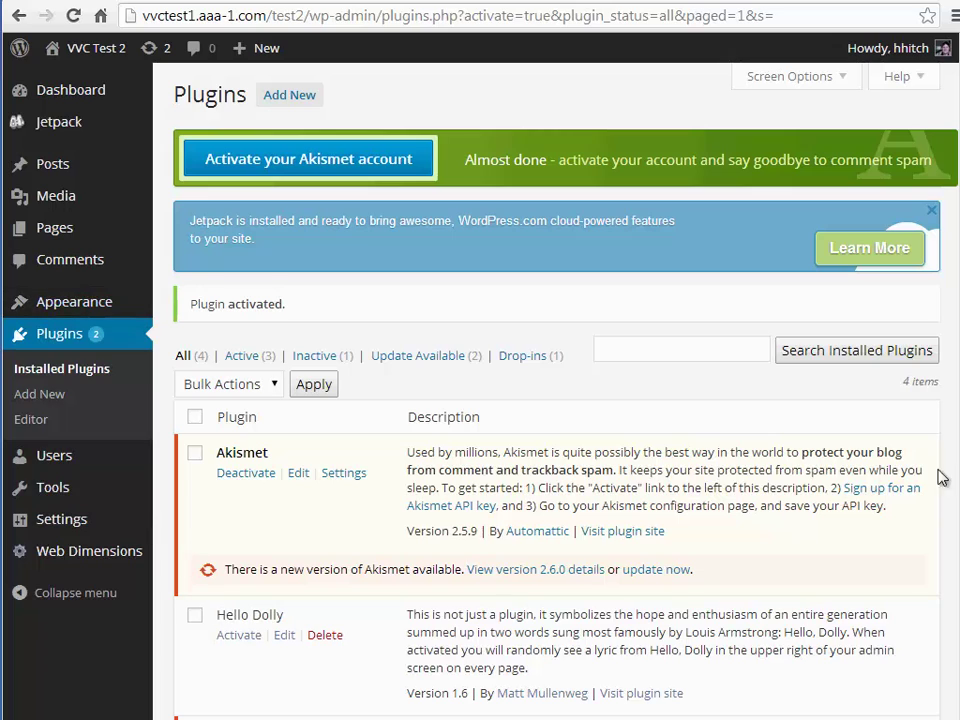
# Reload the WordPress Plugins page and review the installed plugins and the admin menu entries, including Web Dimensions
pyautogui.scroll(-5, 556, 400)
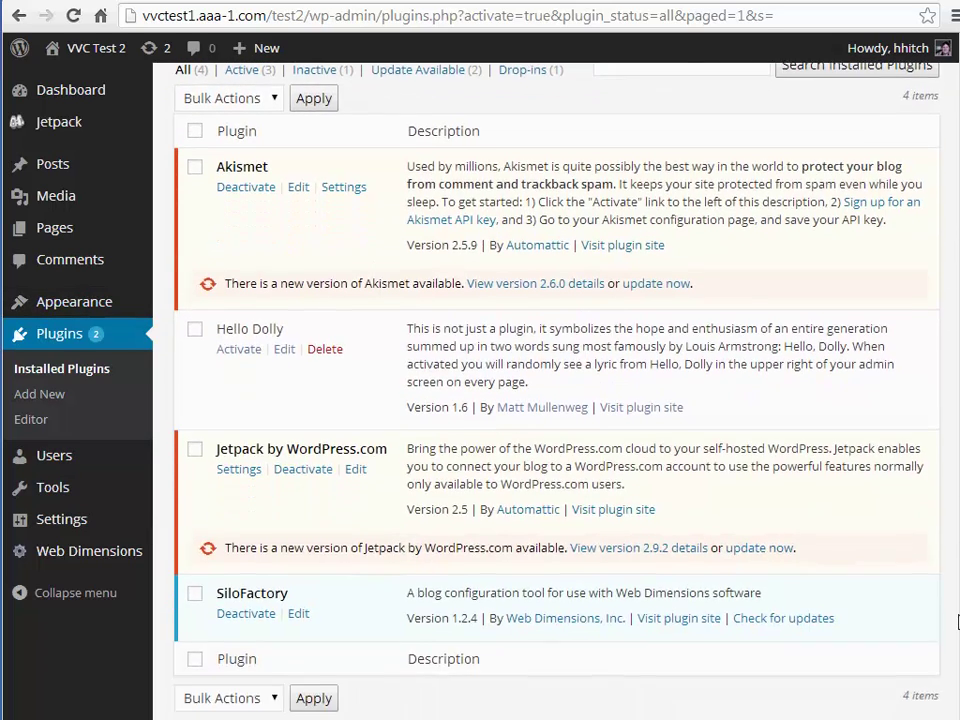
pyautogui.scroll(5, 111, 60)
pyautogui.click(73, 16)
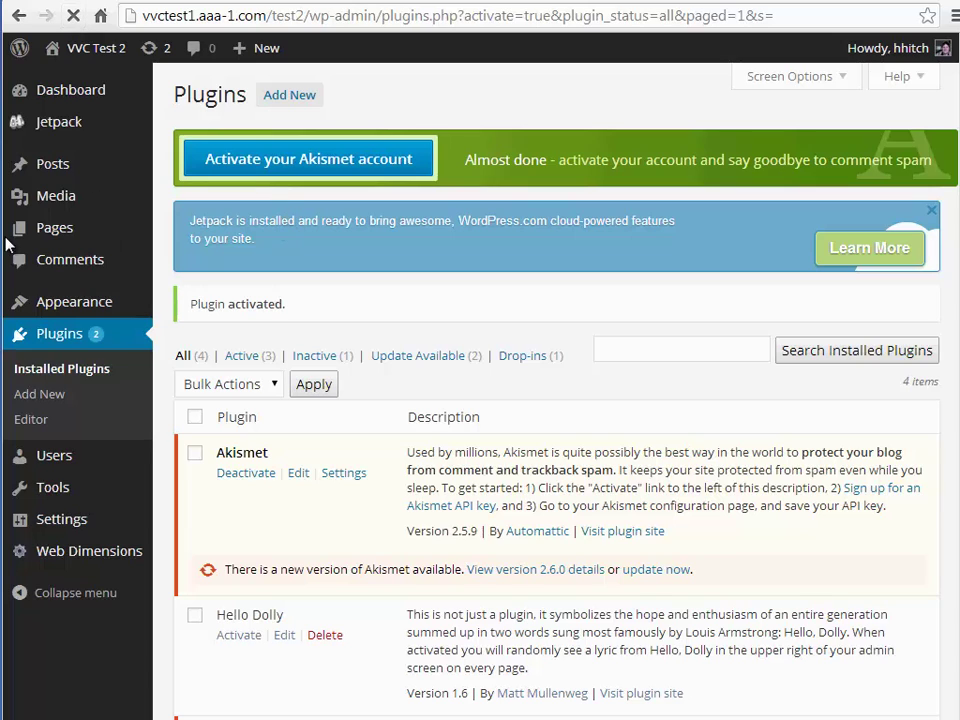
pyautogui.moveTo(45, 298)
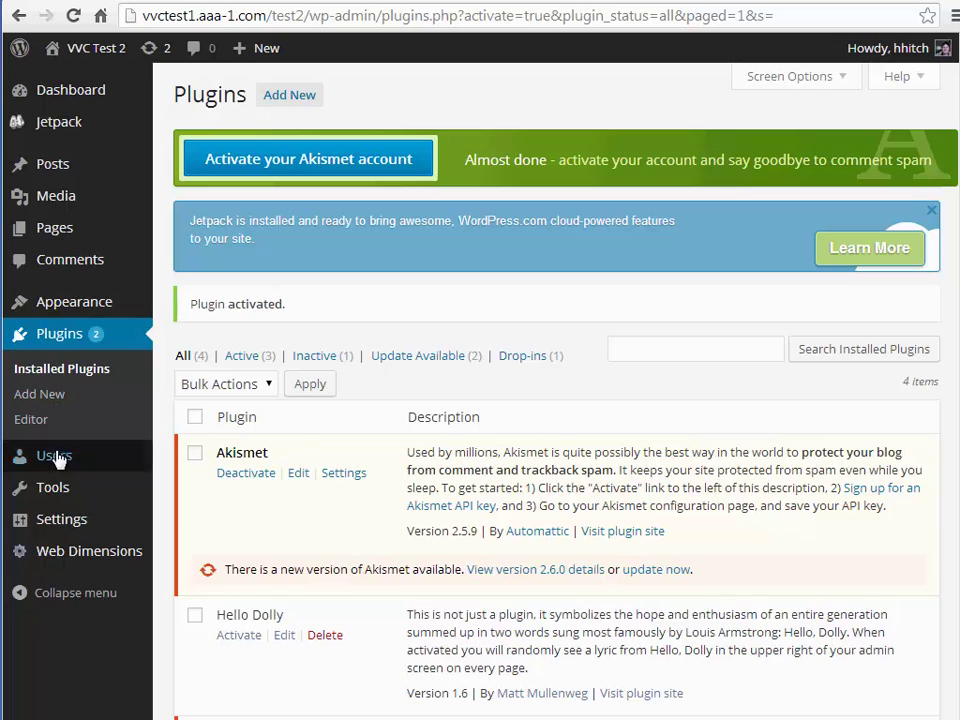
pyautogui.moveTo(60, 460)
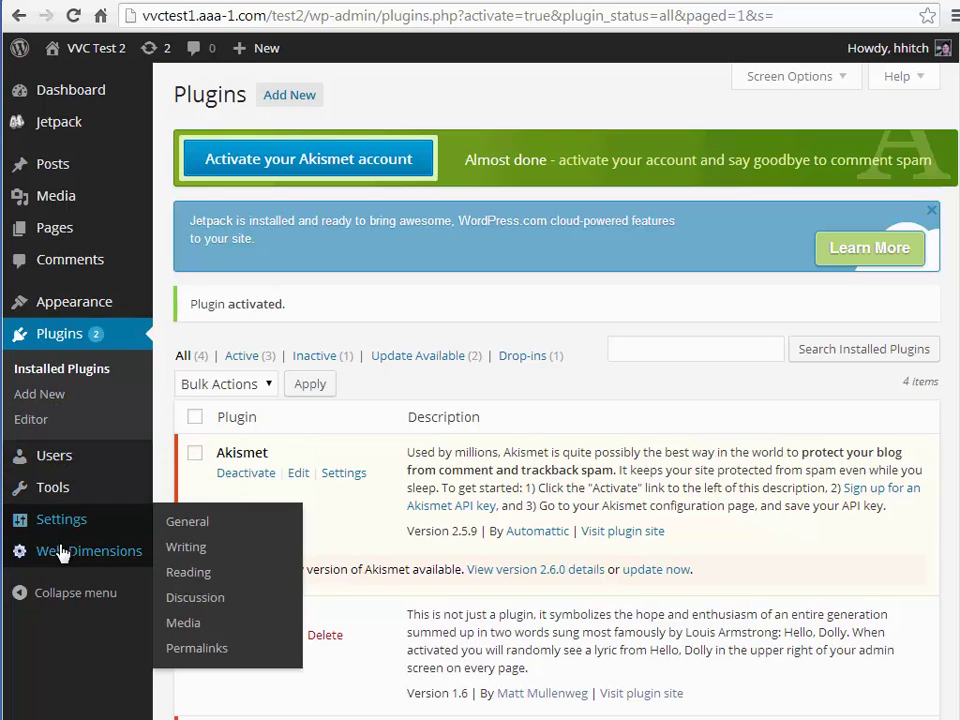
pyautogui.moveTo(62, 558)
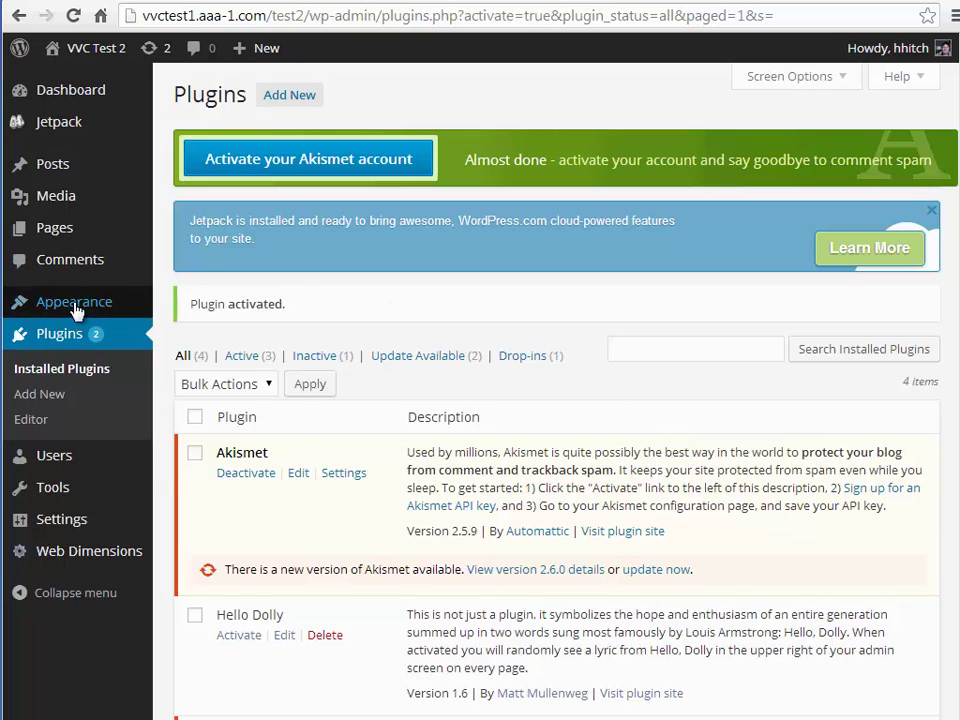
pyautogui.moveTo(77, 312)
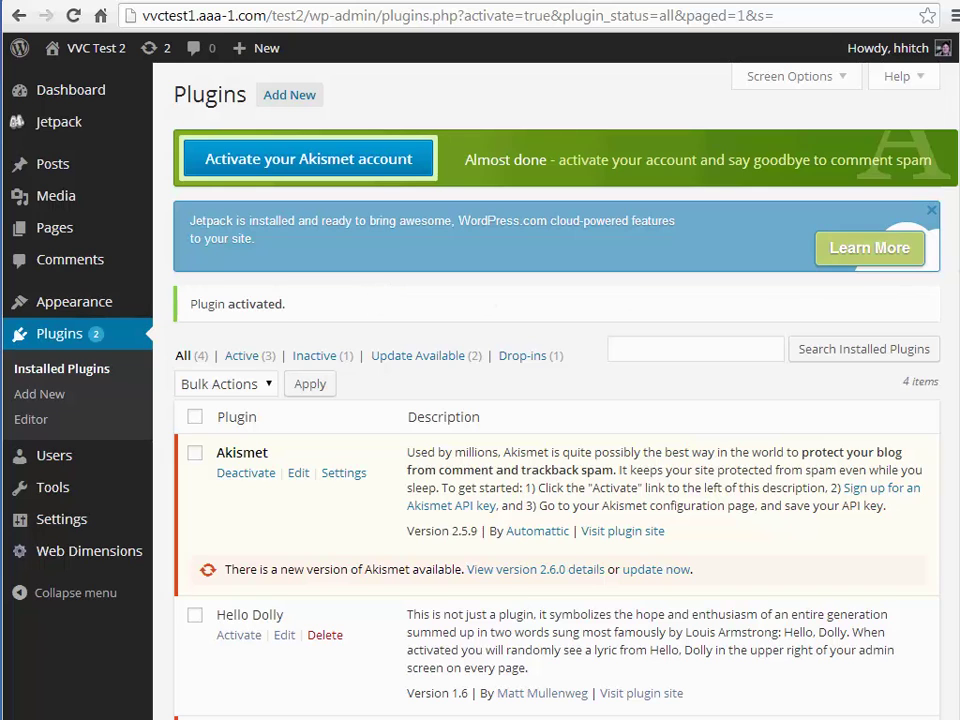
pyautogui.scroll(-5, 556, 400)
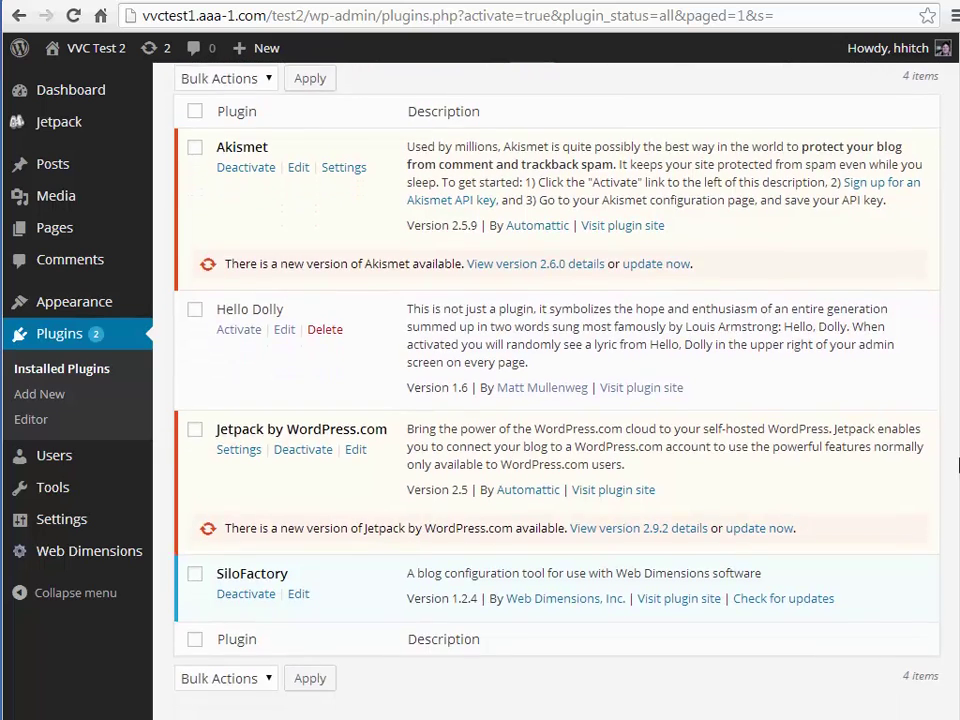
pyautogui.scroll(5, 467, 285)
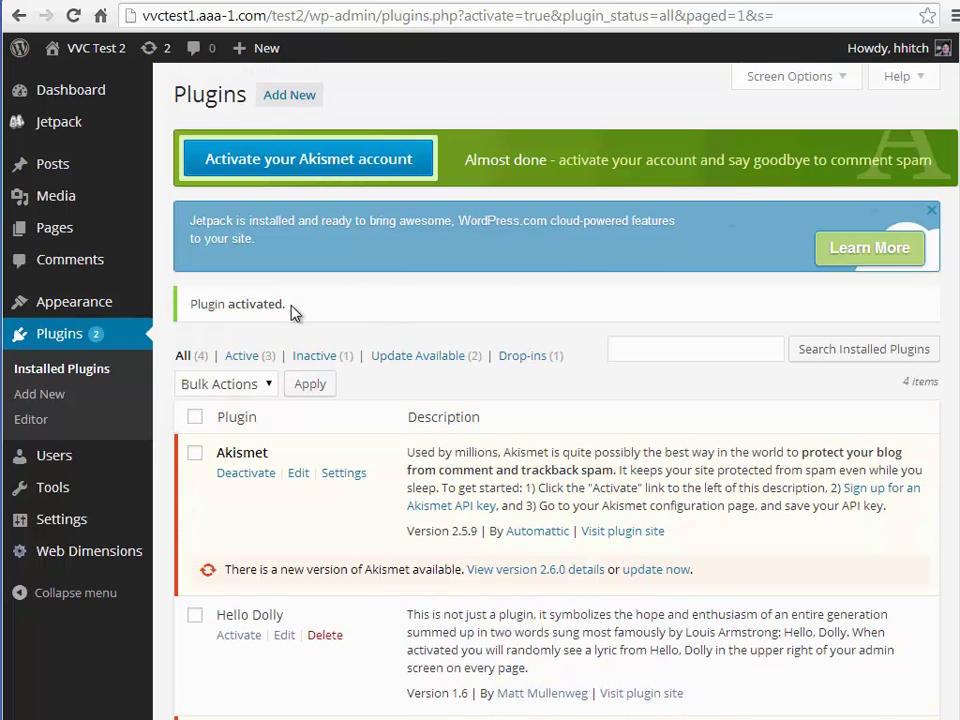
# Highlight the activation notice above the plugin list to check it, and clear the selection
pyautogui.moveTo(290, 306); pyautogui.dragTo(191, 307)
pyautogui.click(202, 309)
pyautogui.moveTo(192, 306); pyautogui.dragTo(356, 309)
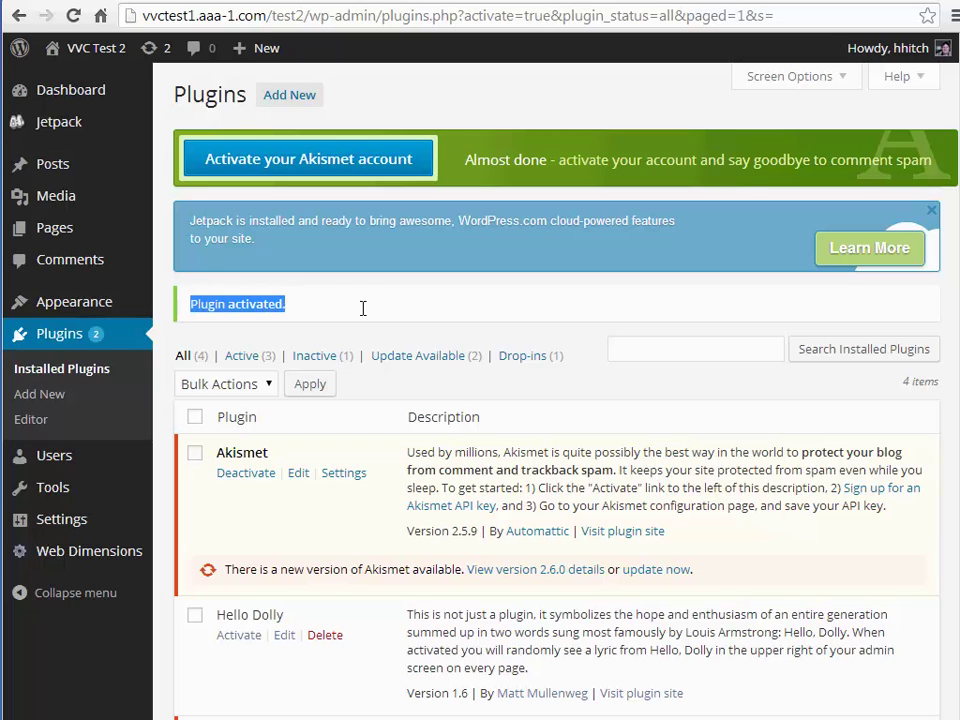
pyautogui.click(356, 310)
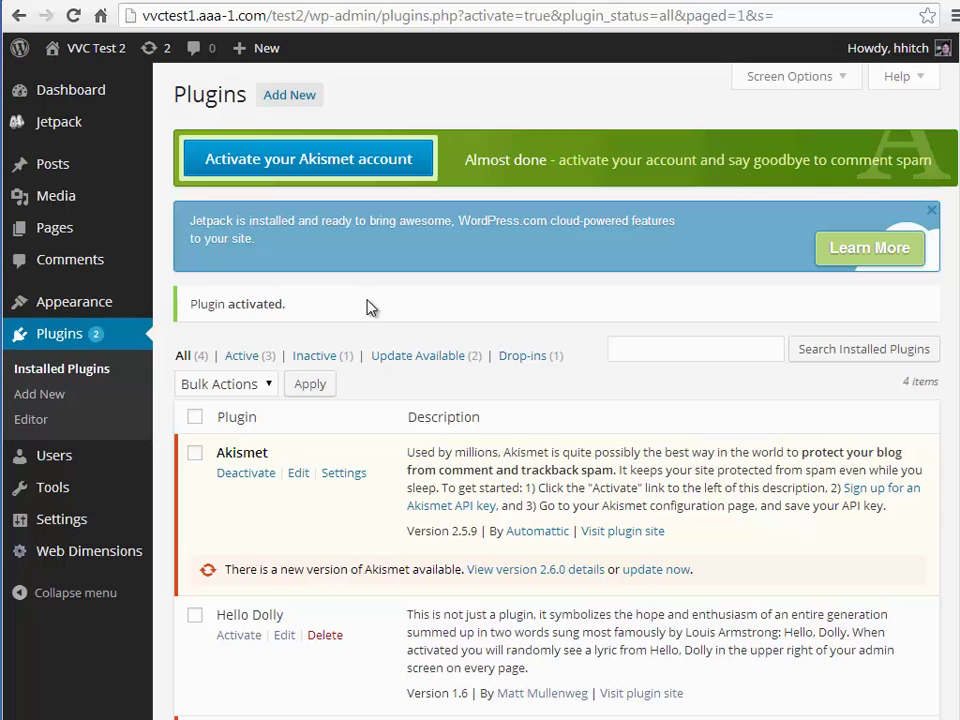
# Start adding a new plugin and search the plugin directory for "wordfence"
pyautogui.click(284, 97)
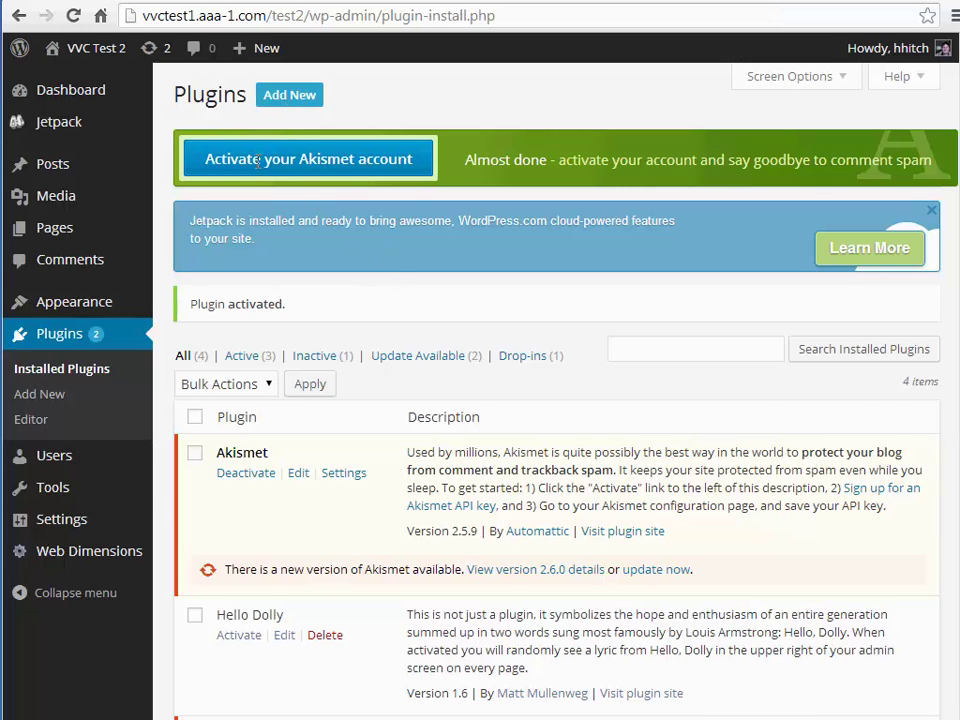
pyautogui.write('wo')
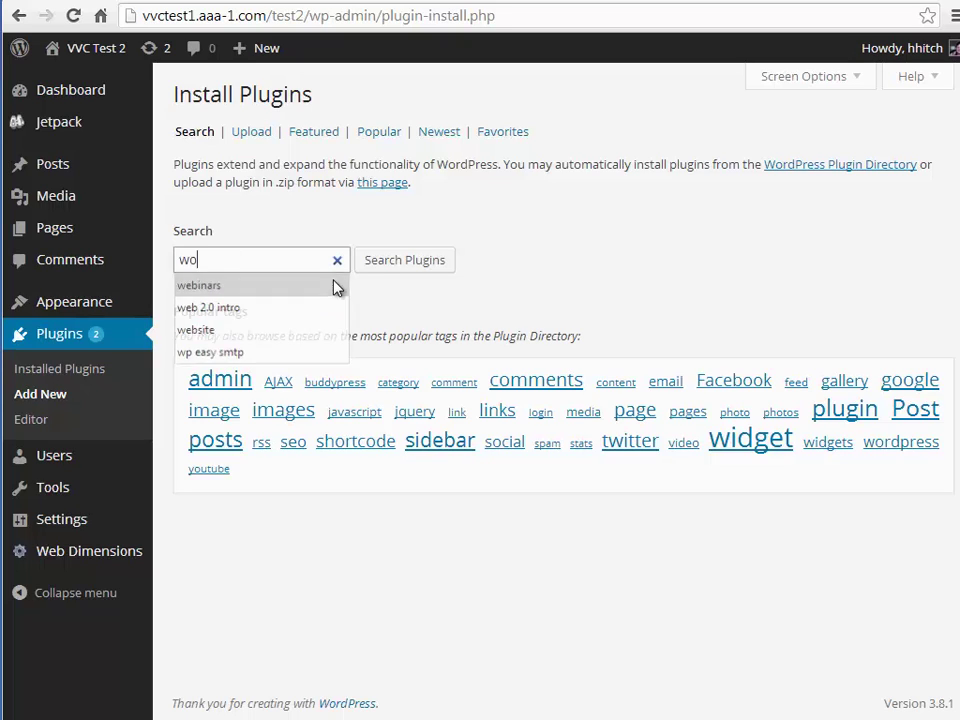
pyautogui.write('rdfence')
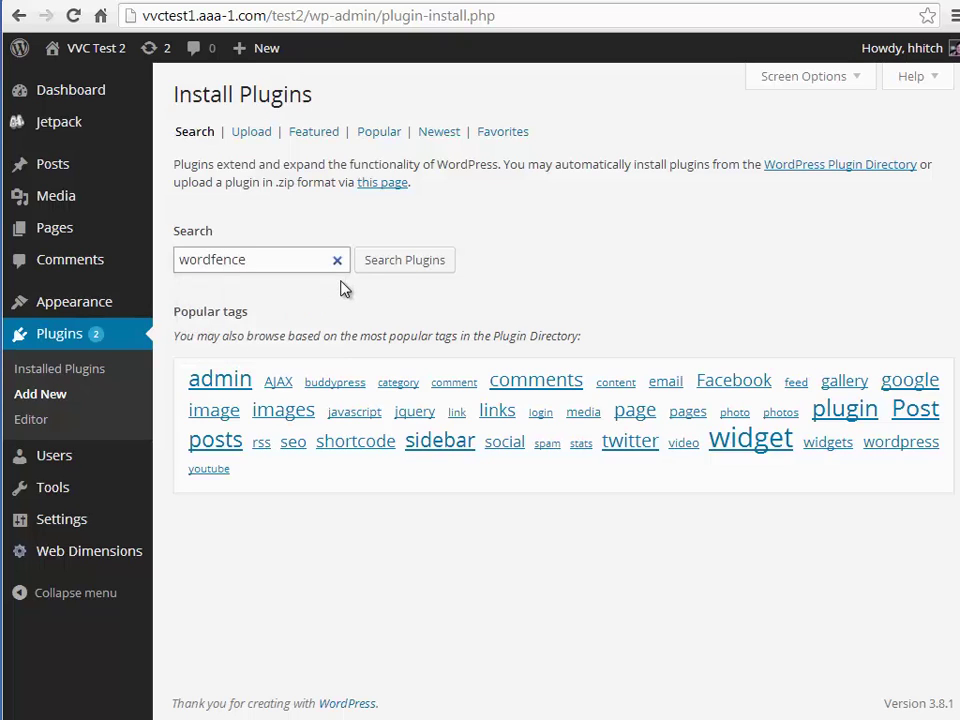
pyautogui.click(393, 261)
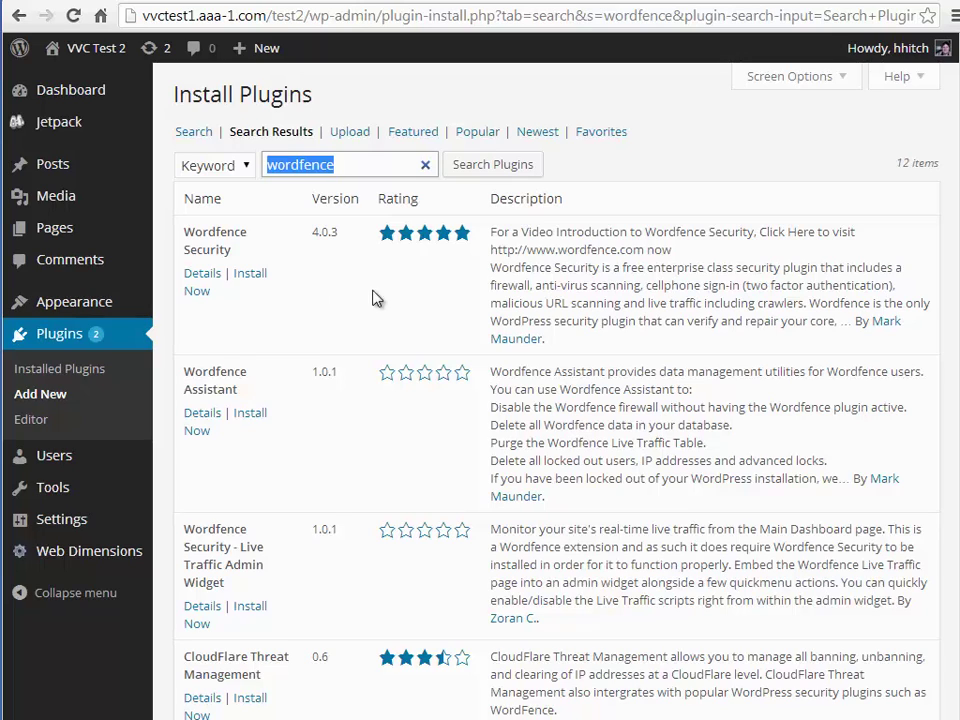
pyautogui.click(349, 166)
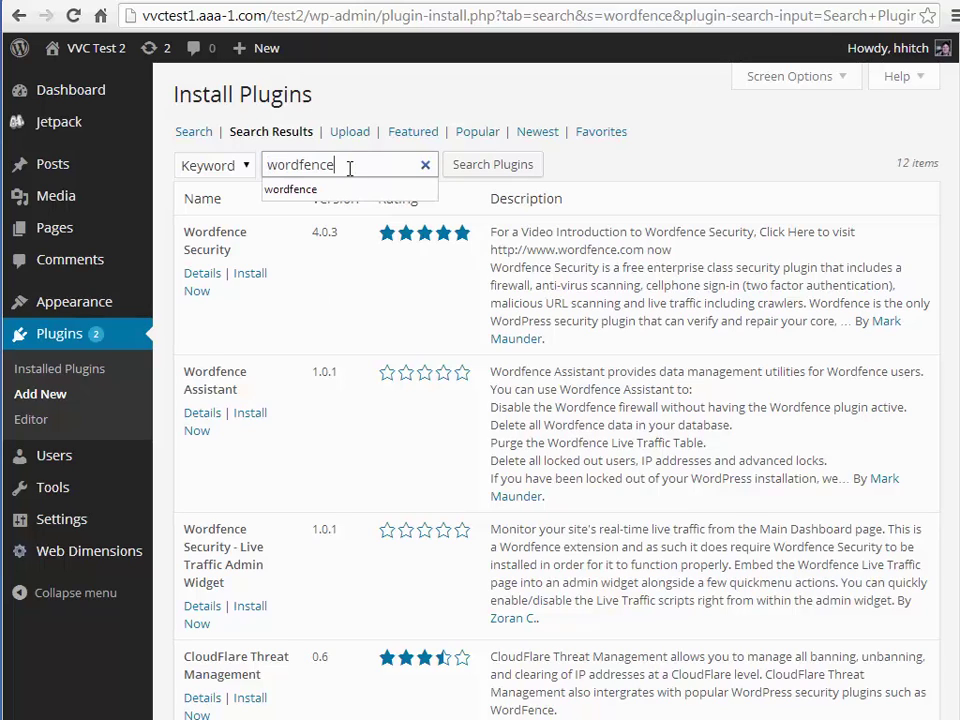
pyautogui.click(699, 170)
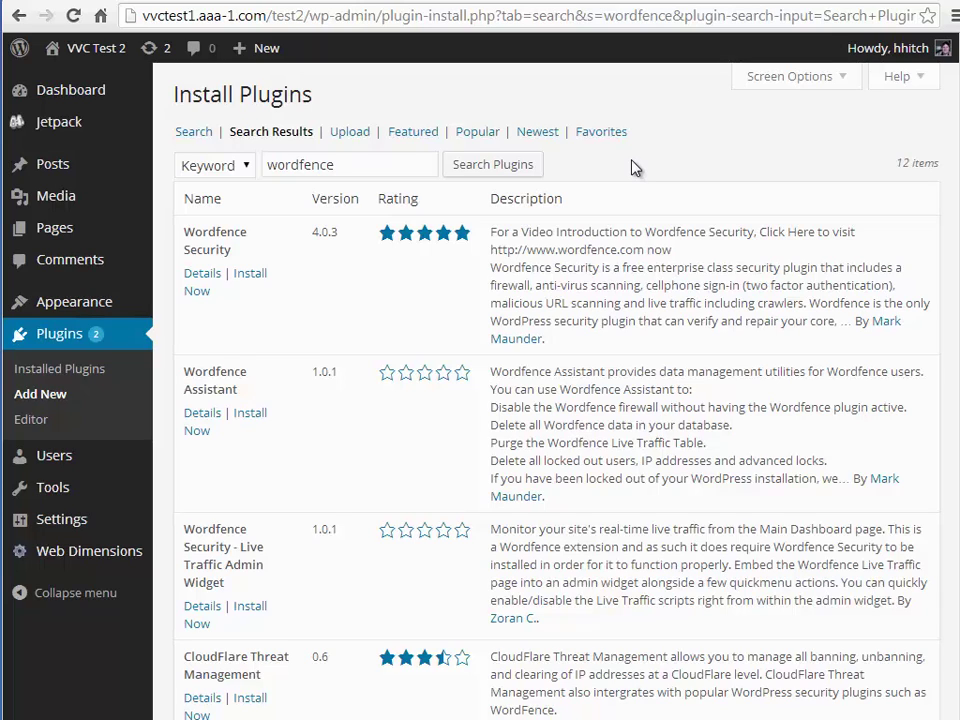
pyautogui.click(345, 163)
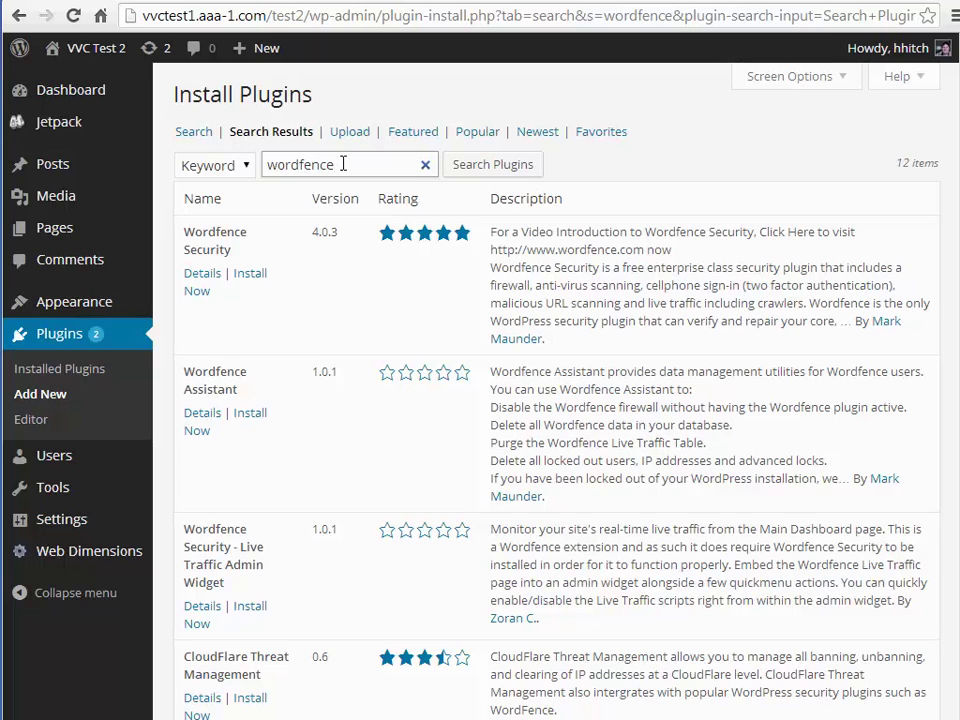
pyautogui.click(343, 163)
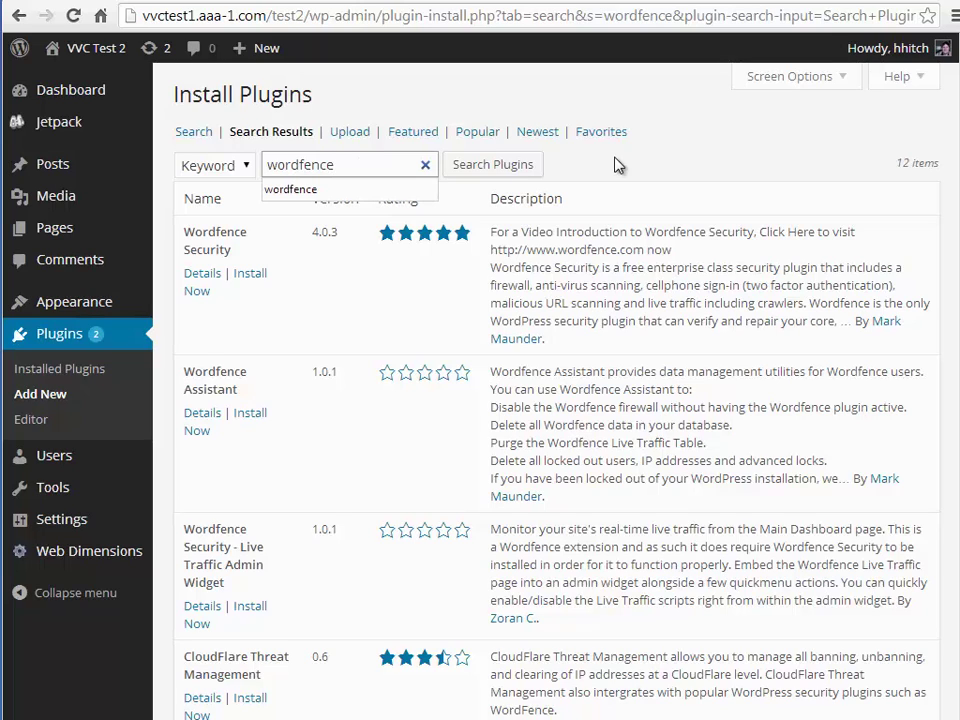
pyautogui.click(697, 163)
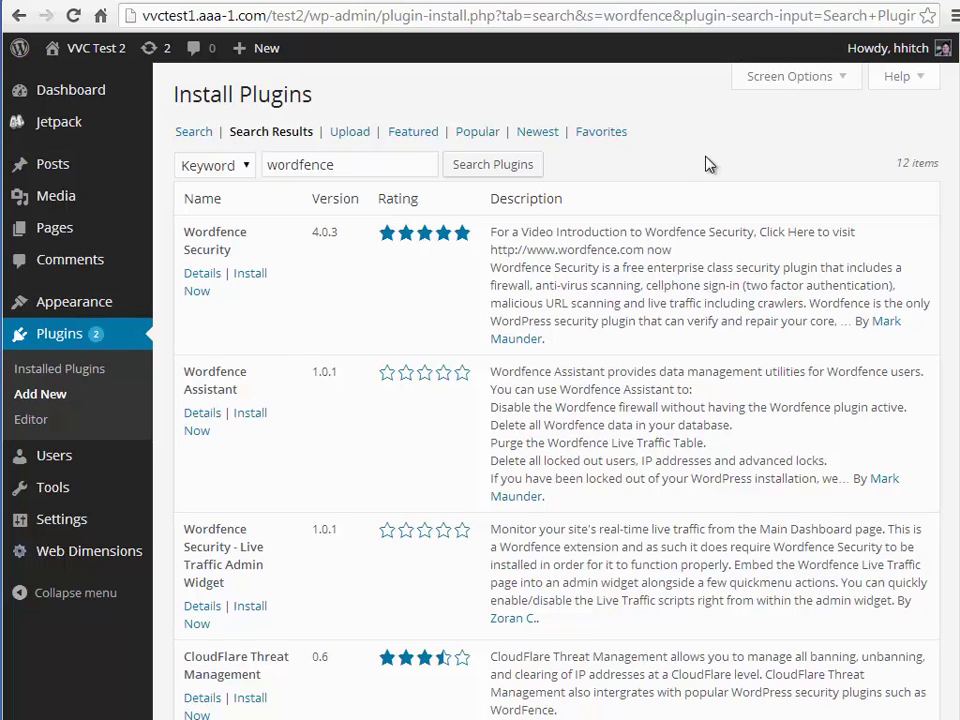